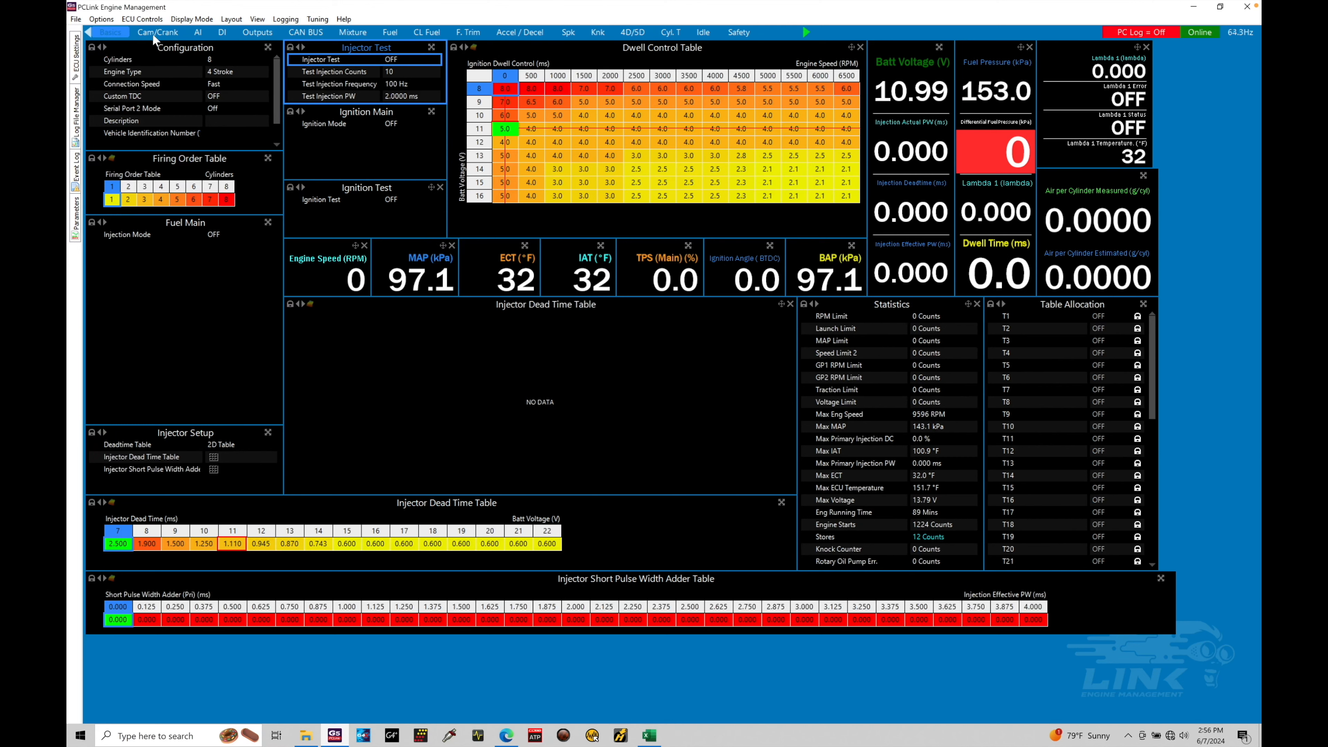
- Open the analog inputs page and check the voltages and status of the analog and temperature inputs in the runtime values
left_click(197, 33)
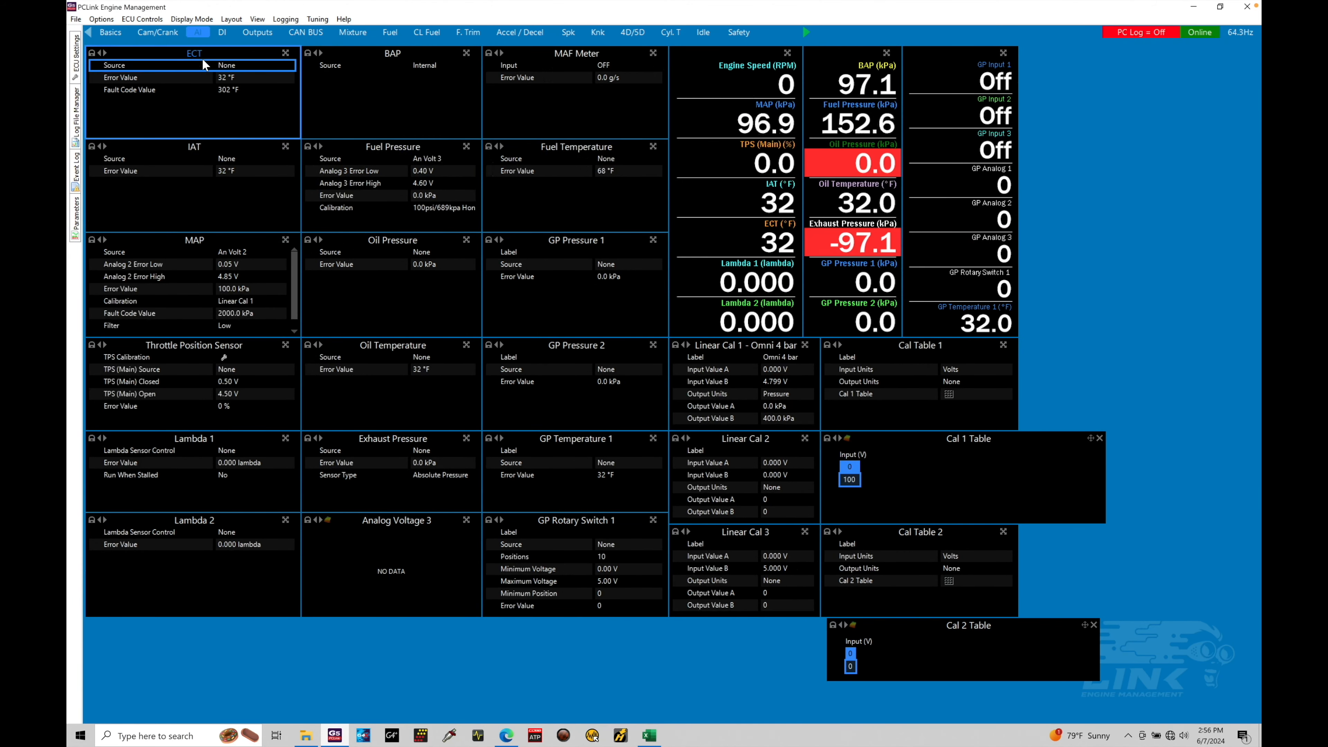
left_click(201, 152)
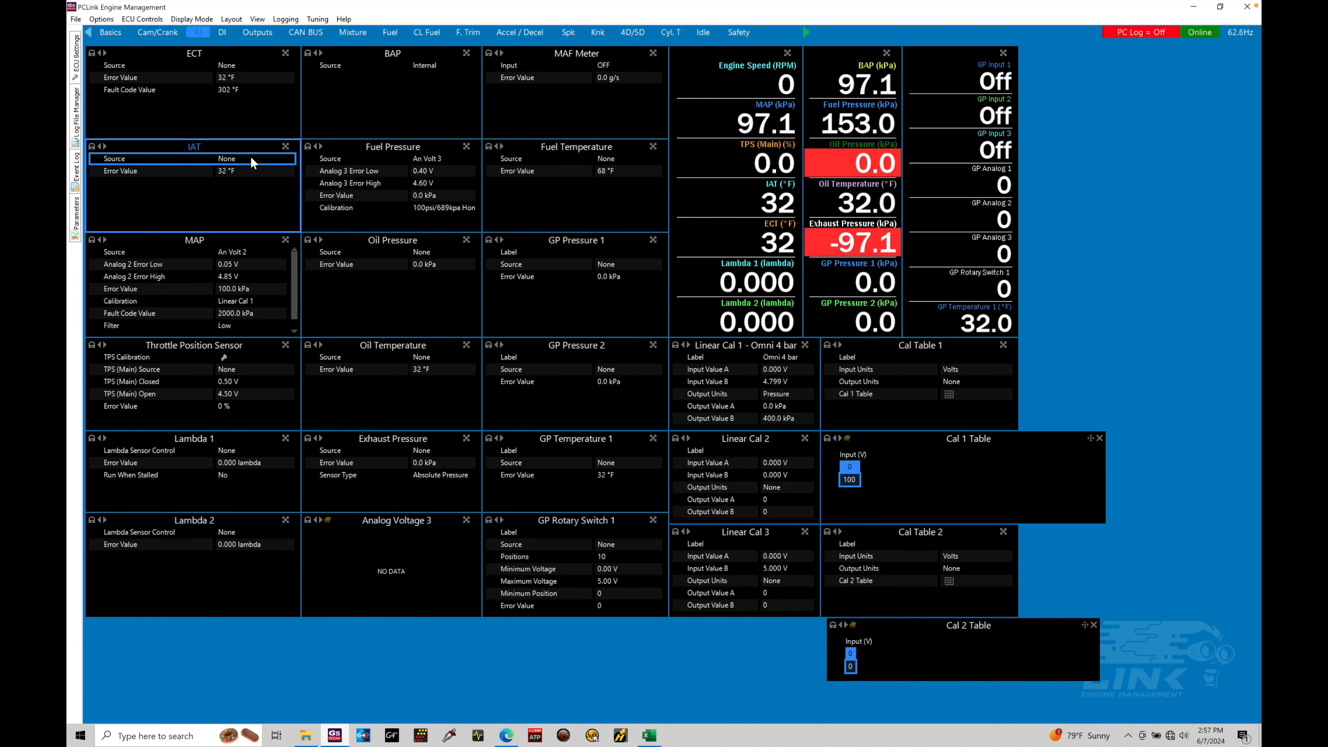
left_click(317, 19)
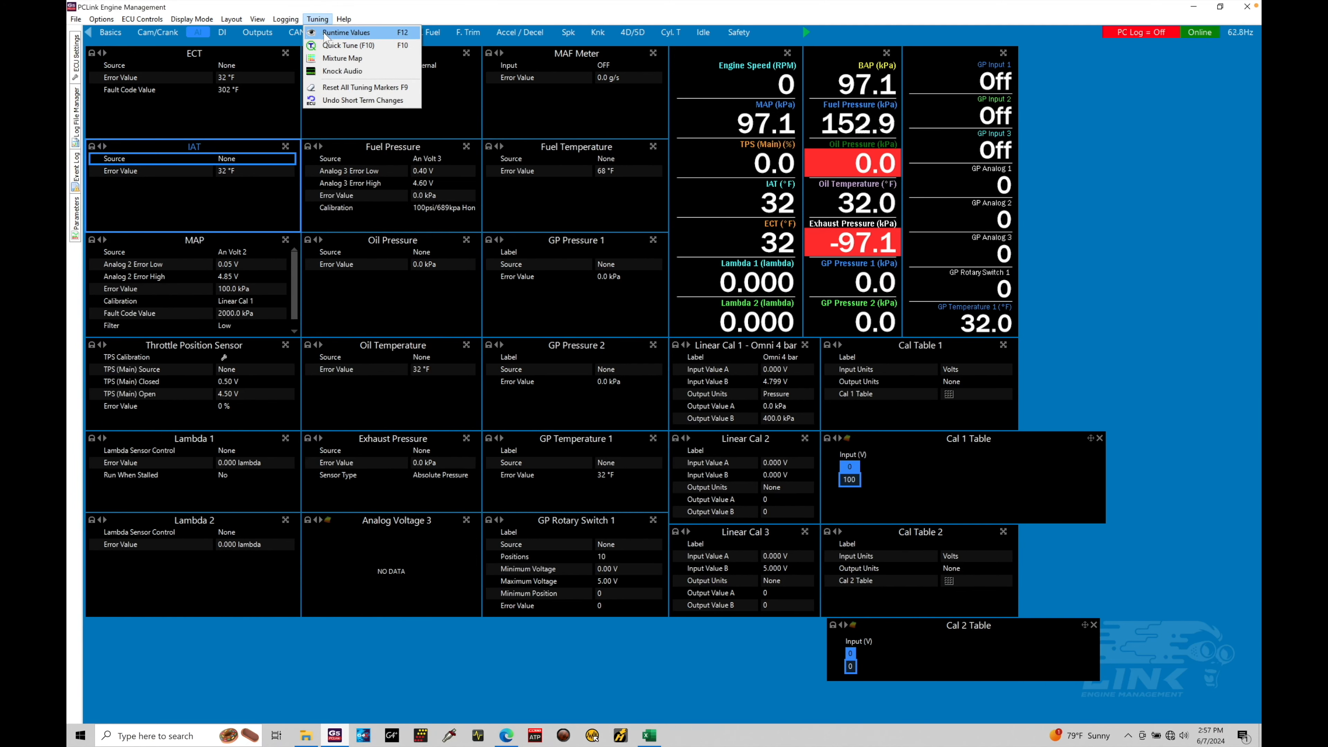
left_click(326, 34)
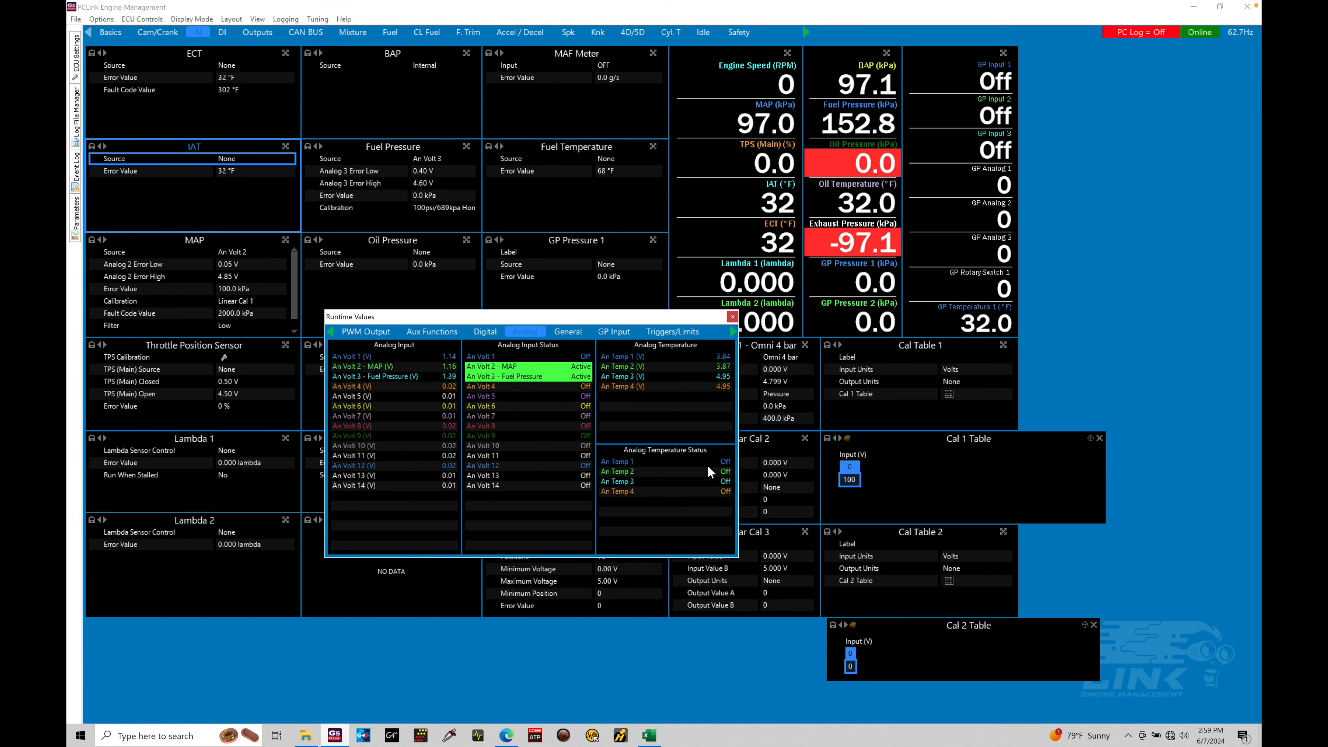
left_click(732, 317)
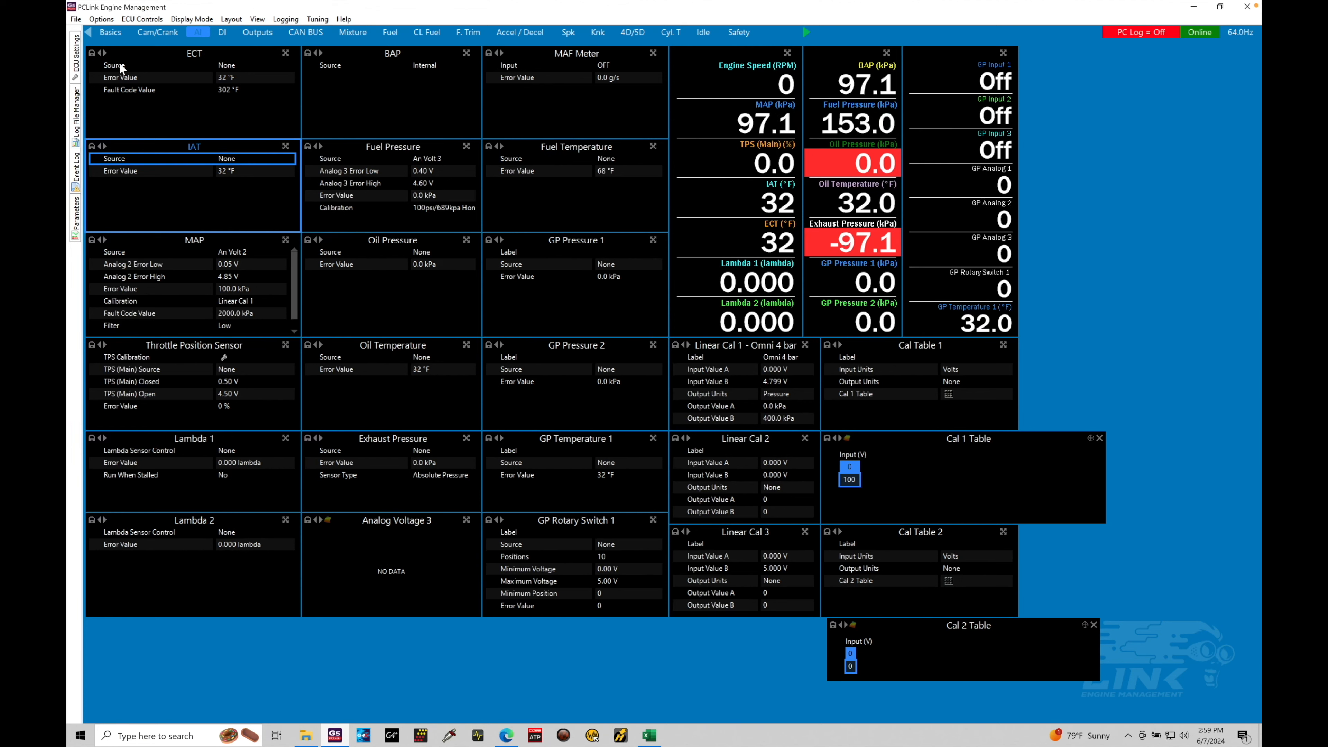
- Assign An Temp 2 as the source of the ECT sensor
double_click(228, 66)
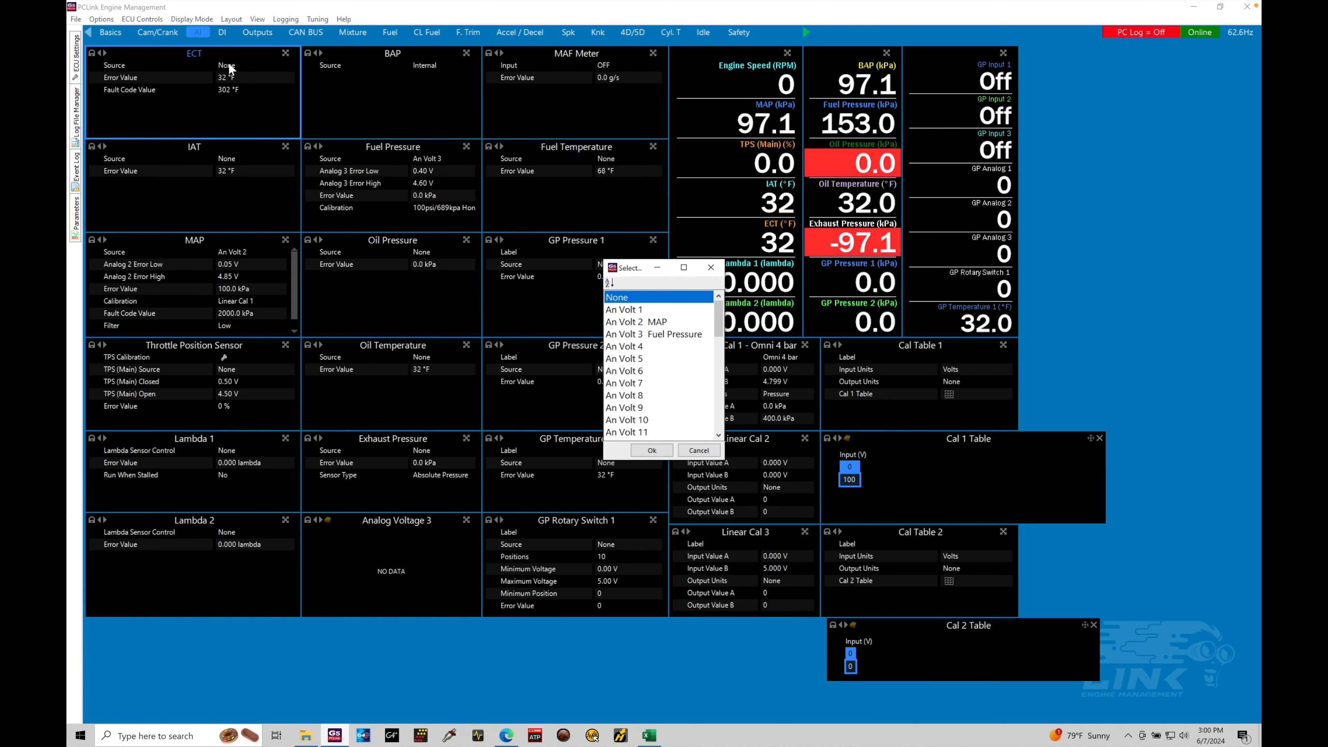
left_click_drag(718, 324, 719, 363)
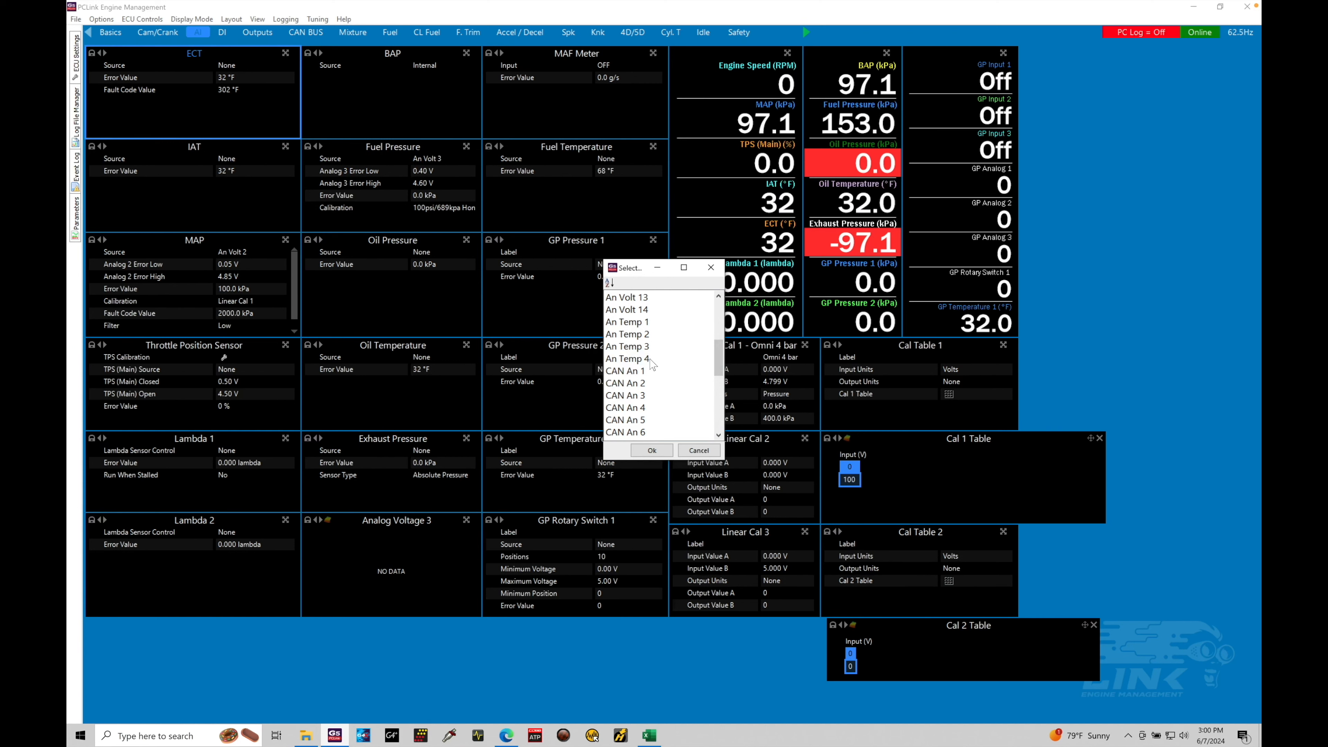
left_click_drag(716, 347, 720, 333)
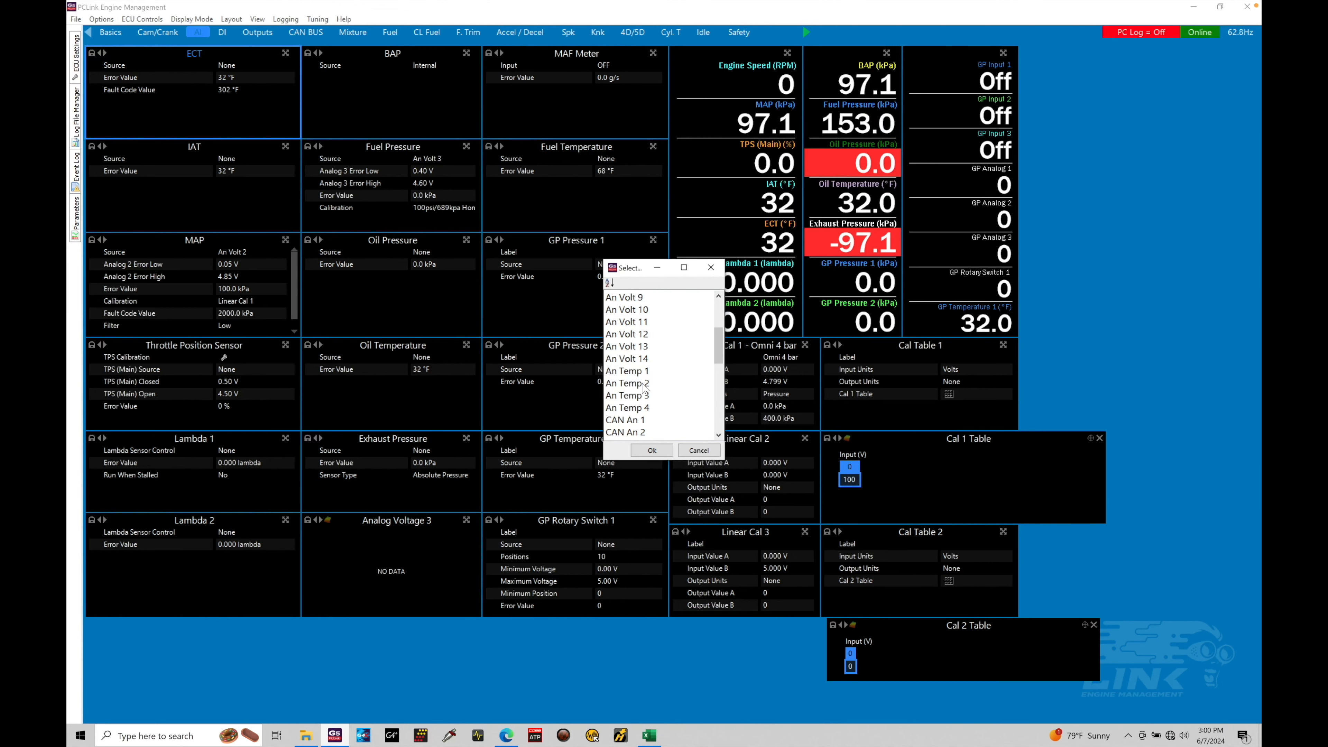
left_click(640, 383)
left_click(649, 451)
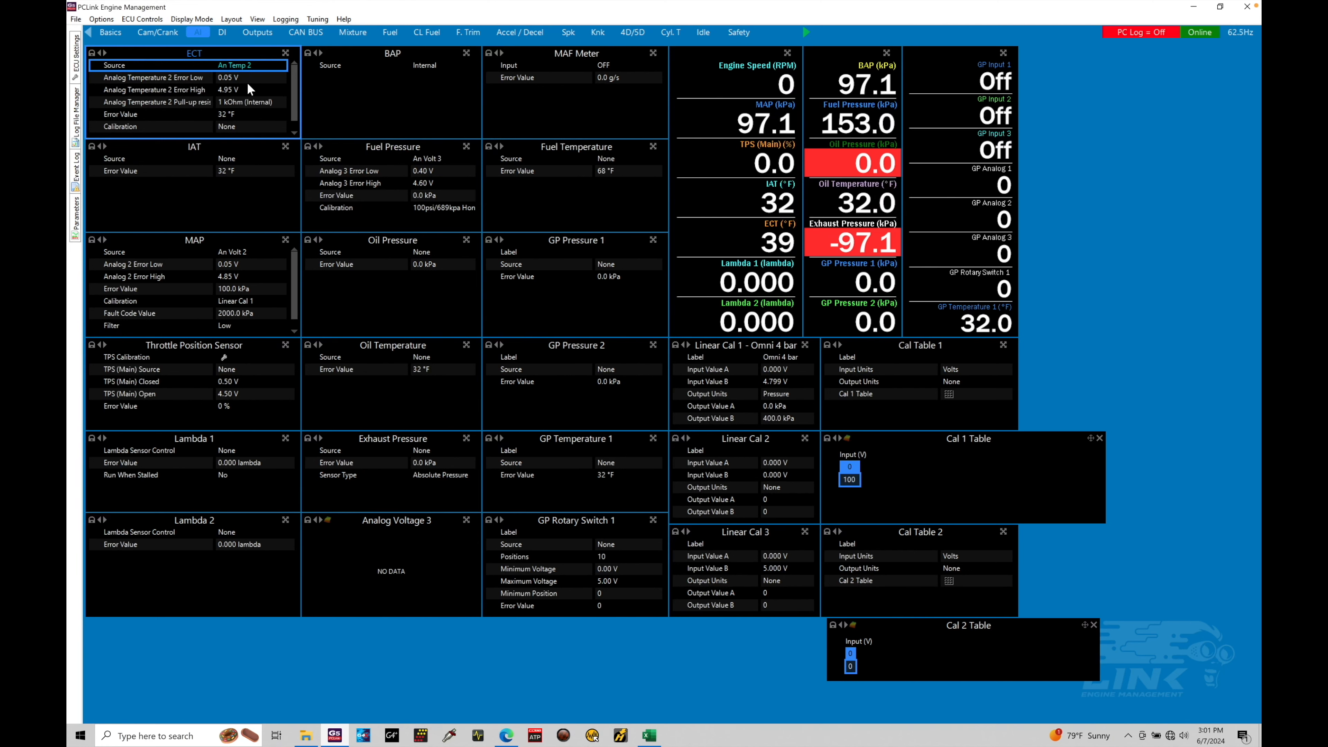
- Set the ECT sensor's error value to 160 °F
left_click(242, 115)
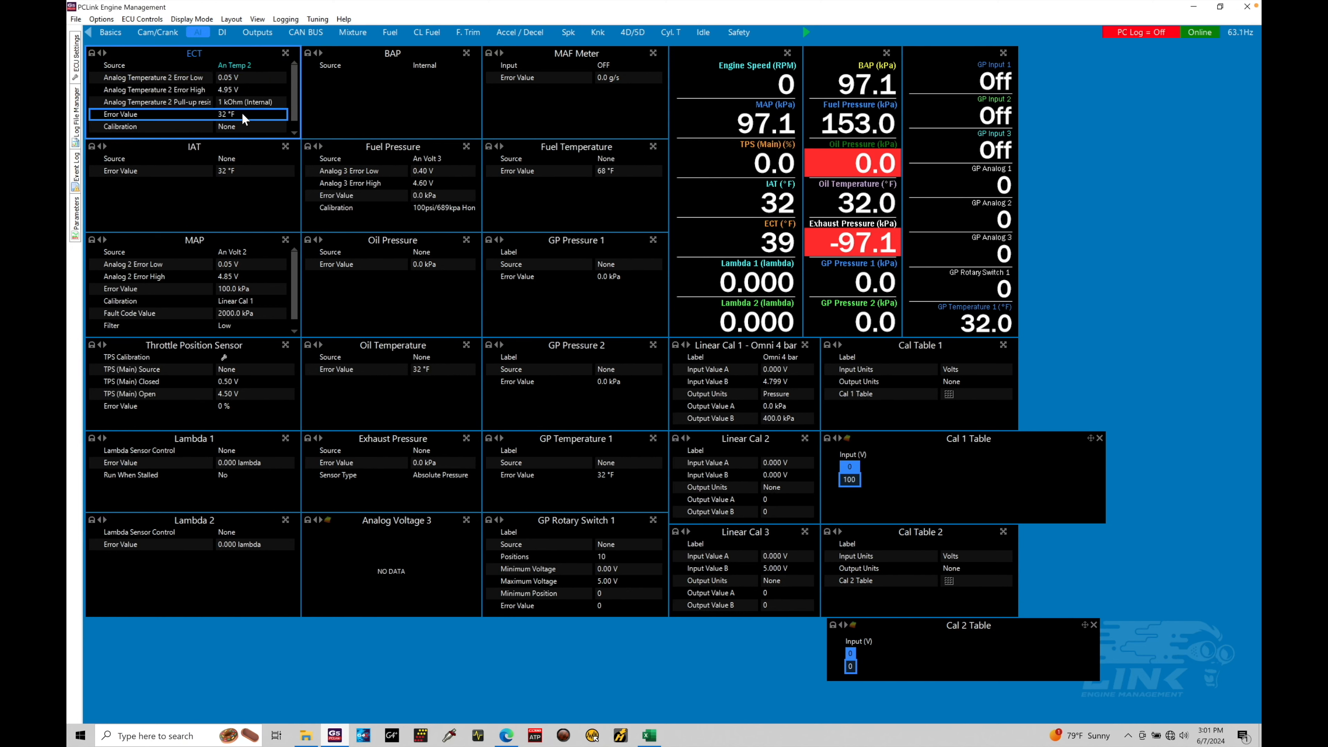
type("16")
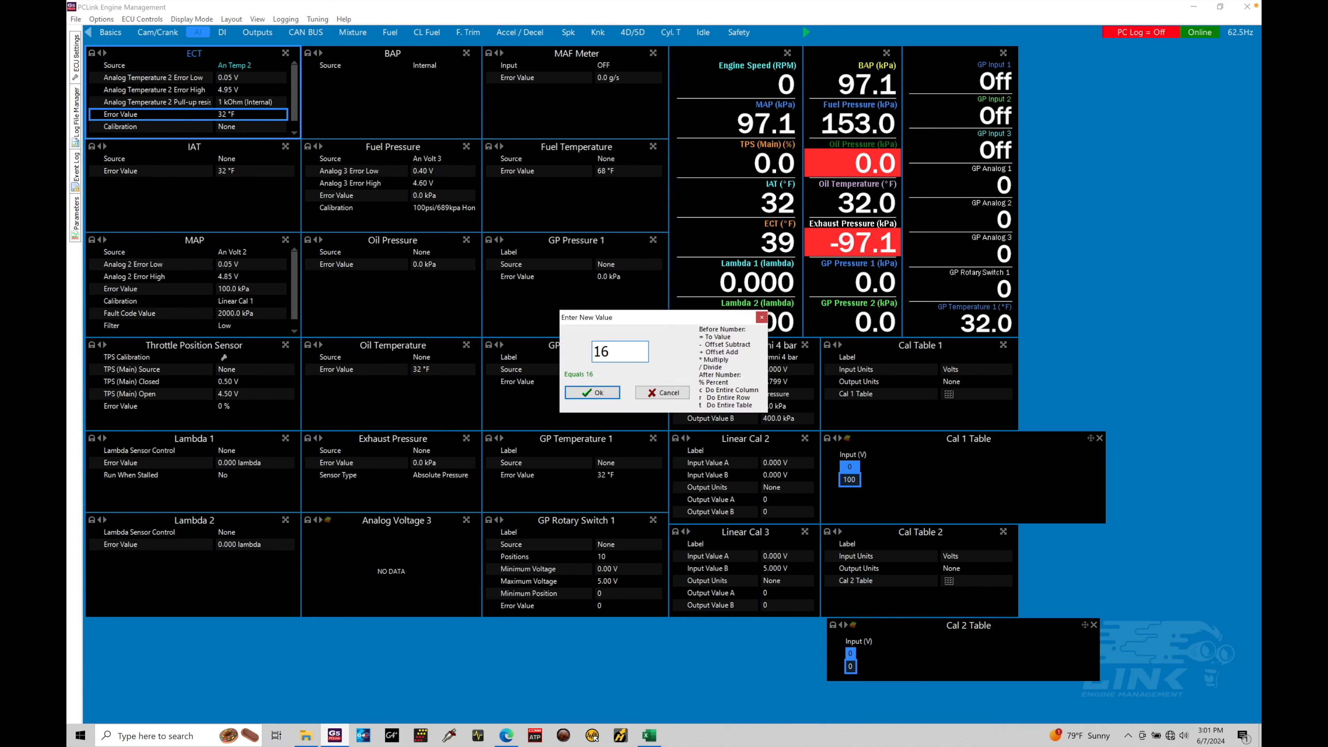
type("0")
key("Return")
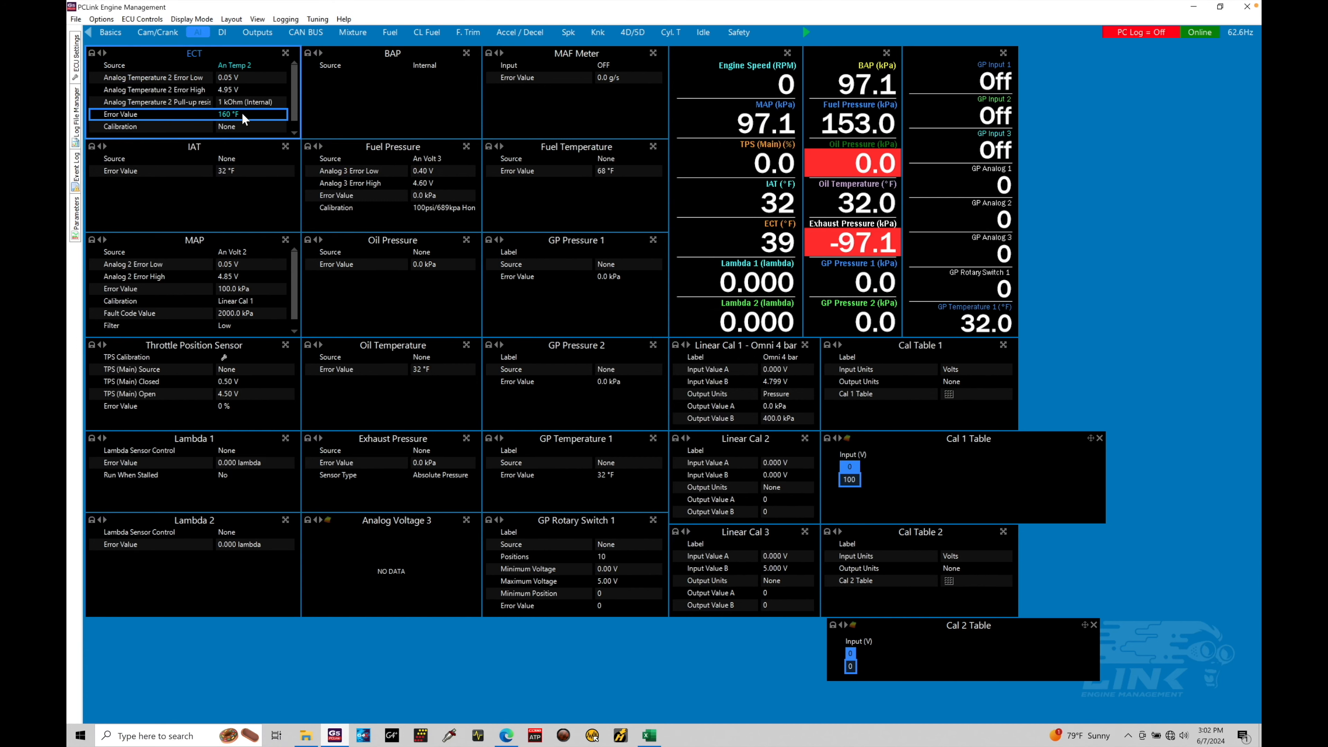
- Toggle the display between metric and imperial units and back, and review the unit preferences for both systems without changing them
key("u")
key("u")
key("u")
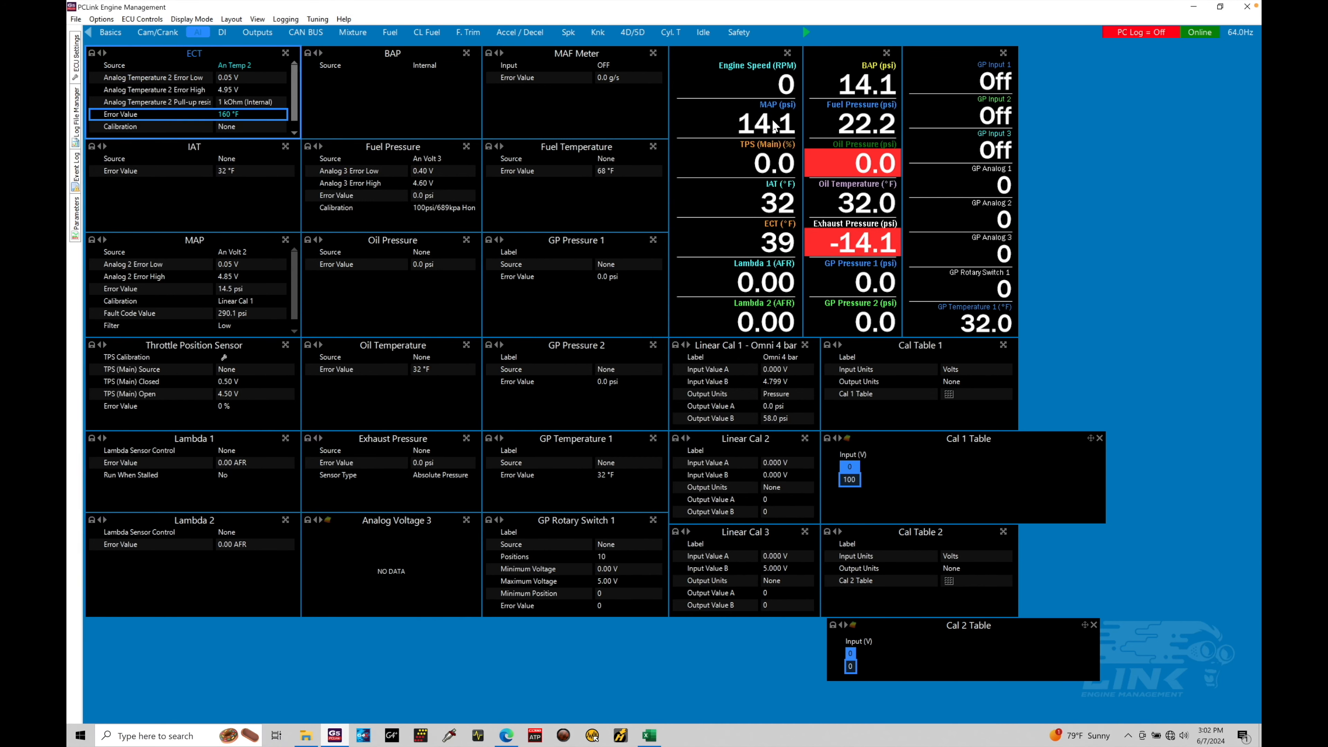
key("u")
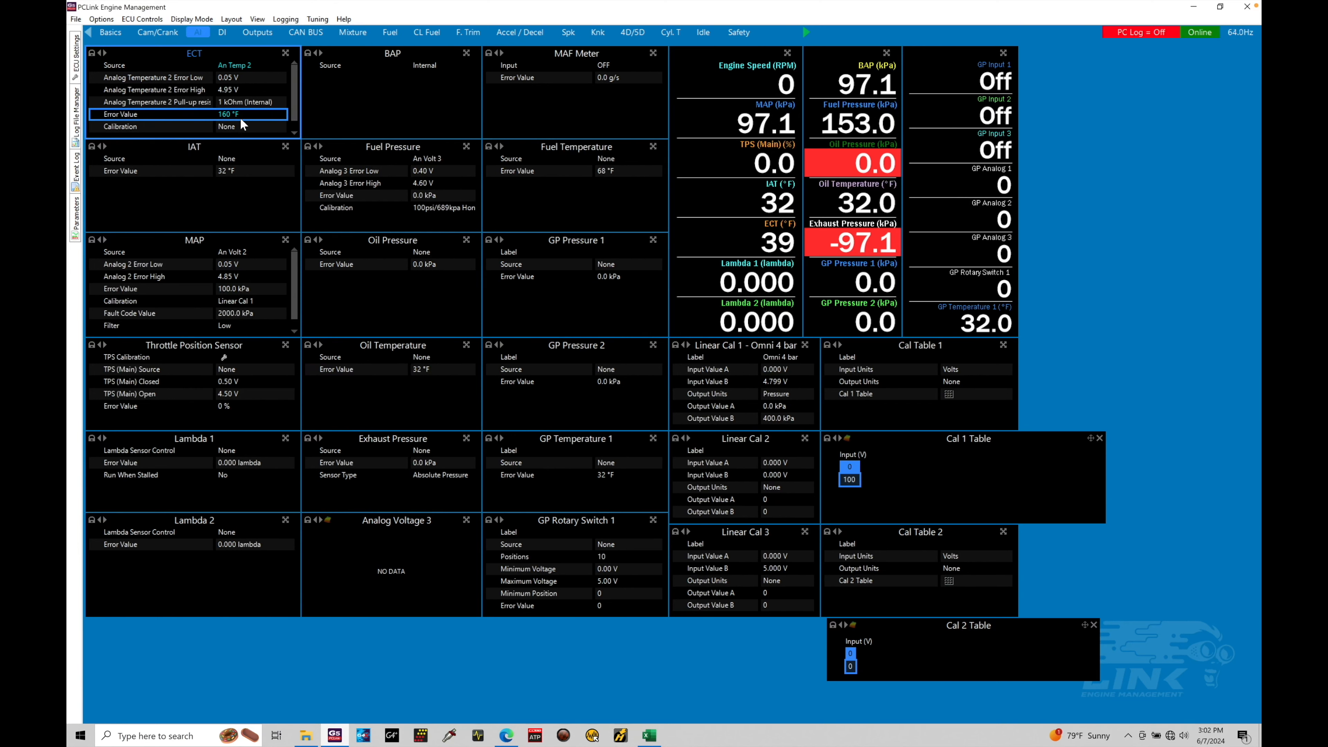
left_click(101, 19)
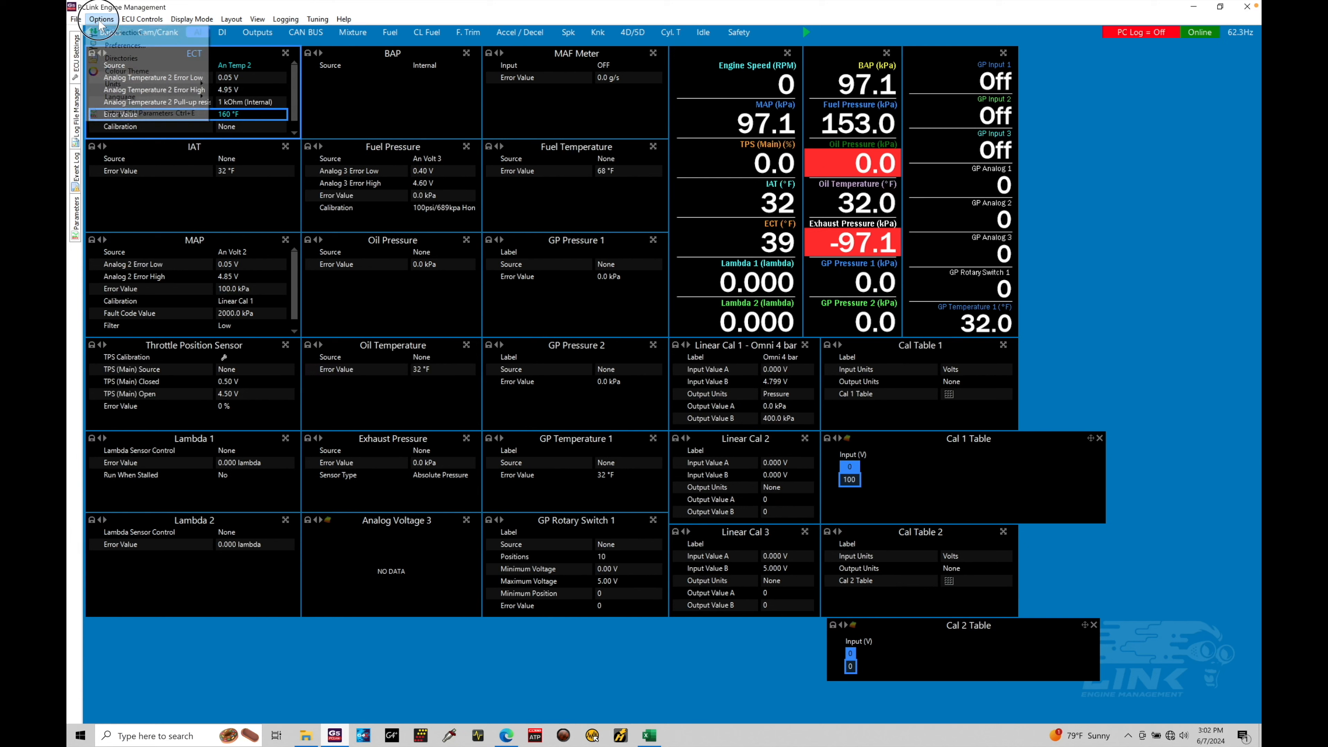
left_click(125, 46)
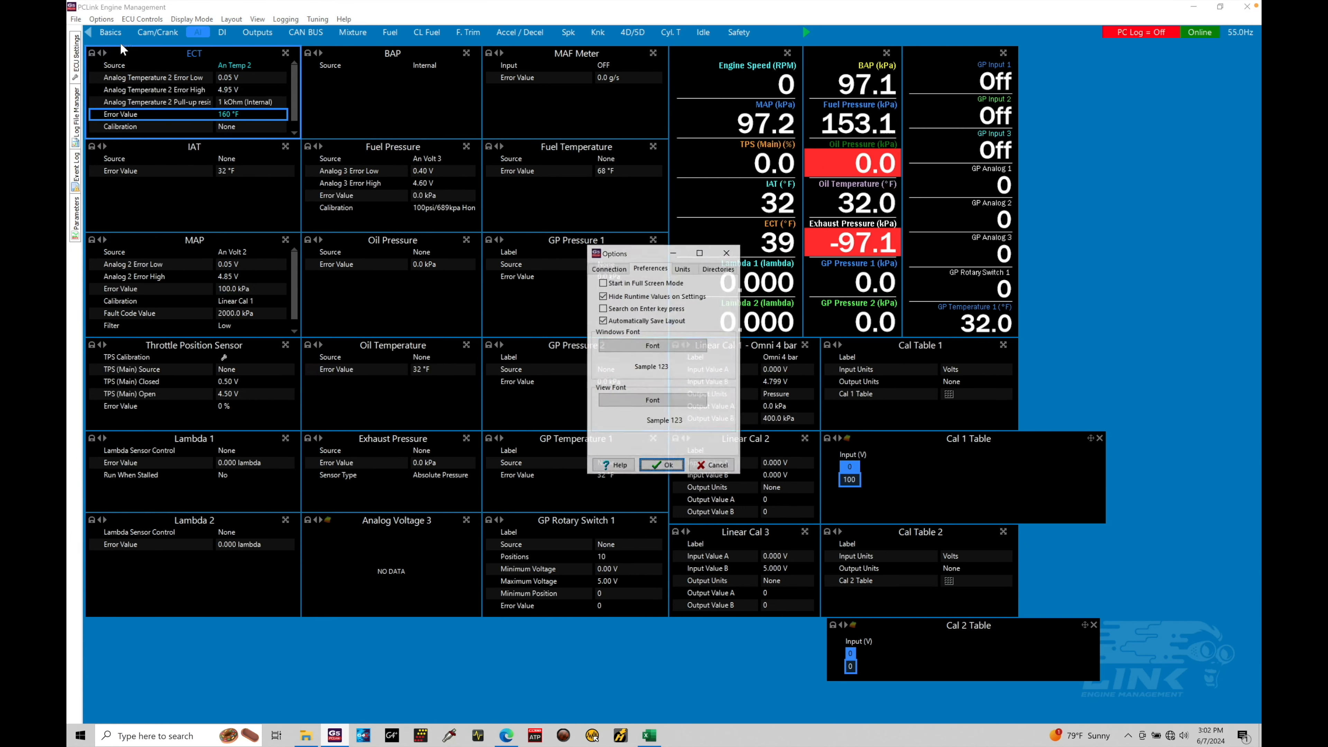
left_click(683, 269)
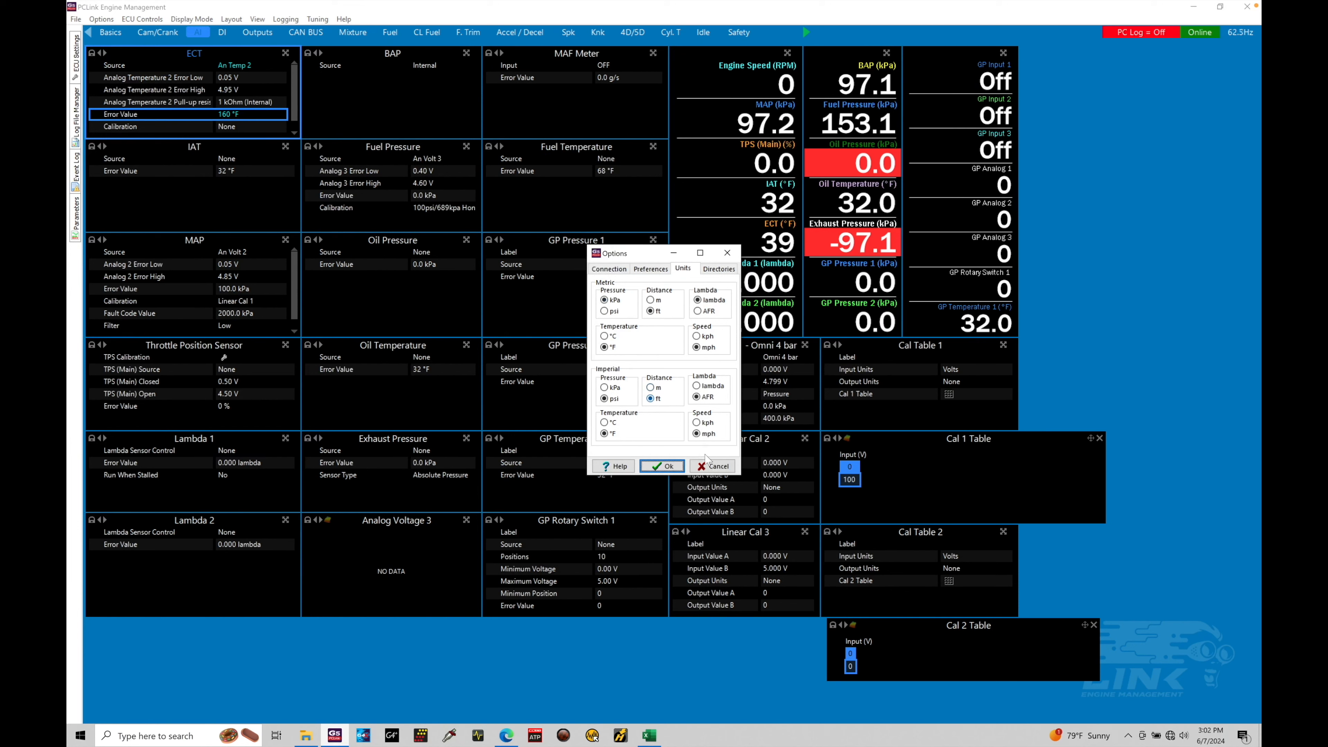
left_click(714, 467)
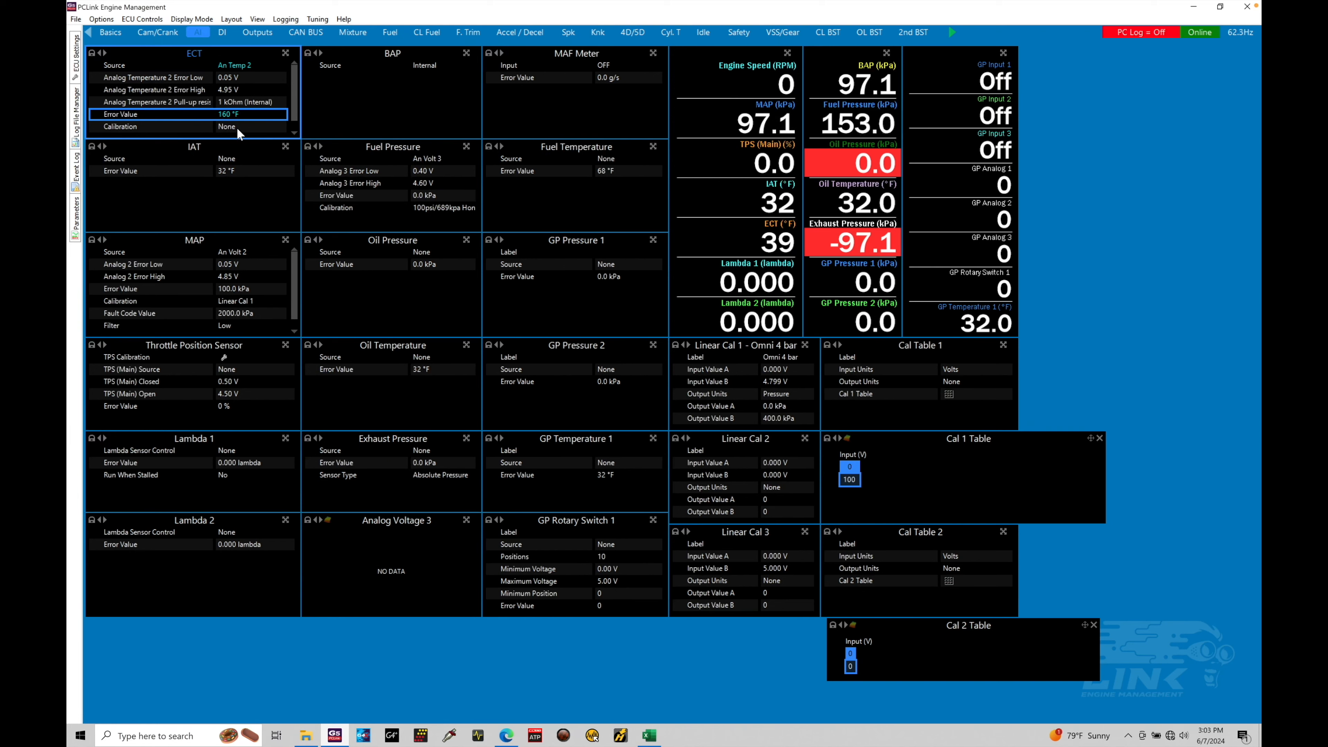
- Set the ECT sensor's calibration to Honda K20
double_click(236, 127)
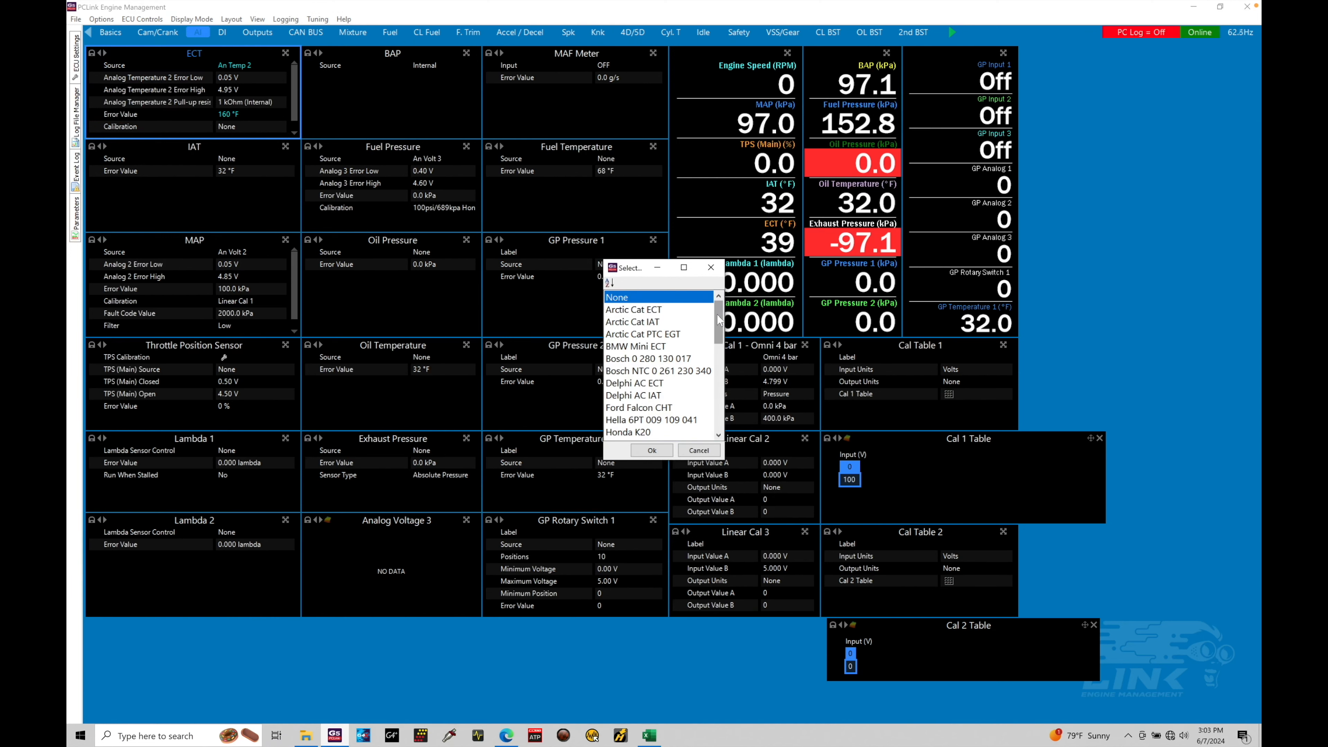
left_click_drag(719, 317, 721, 419)
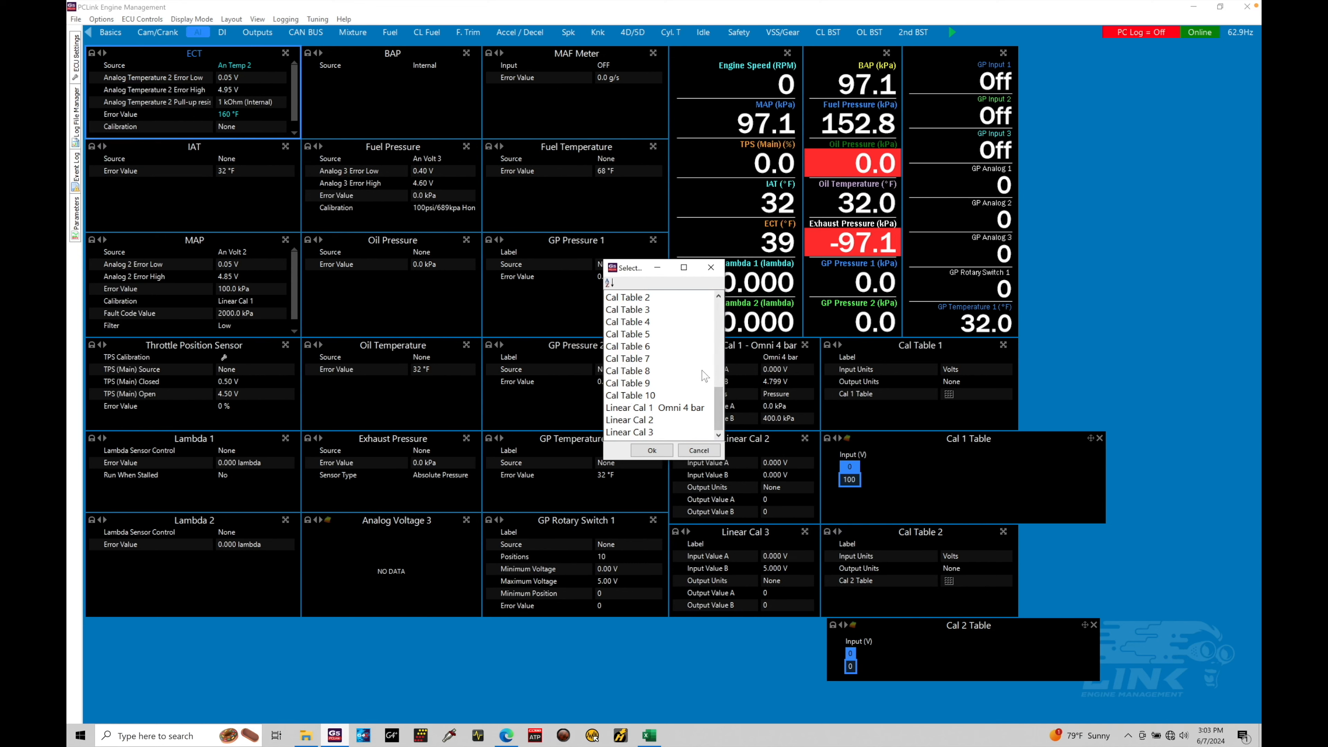
left_click_drag(715, 408, 716, 351)
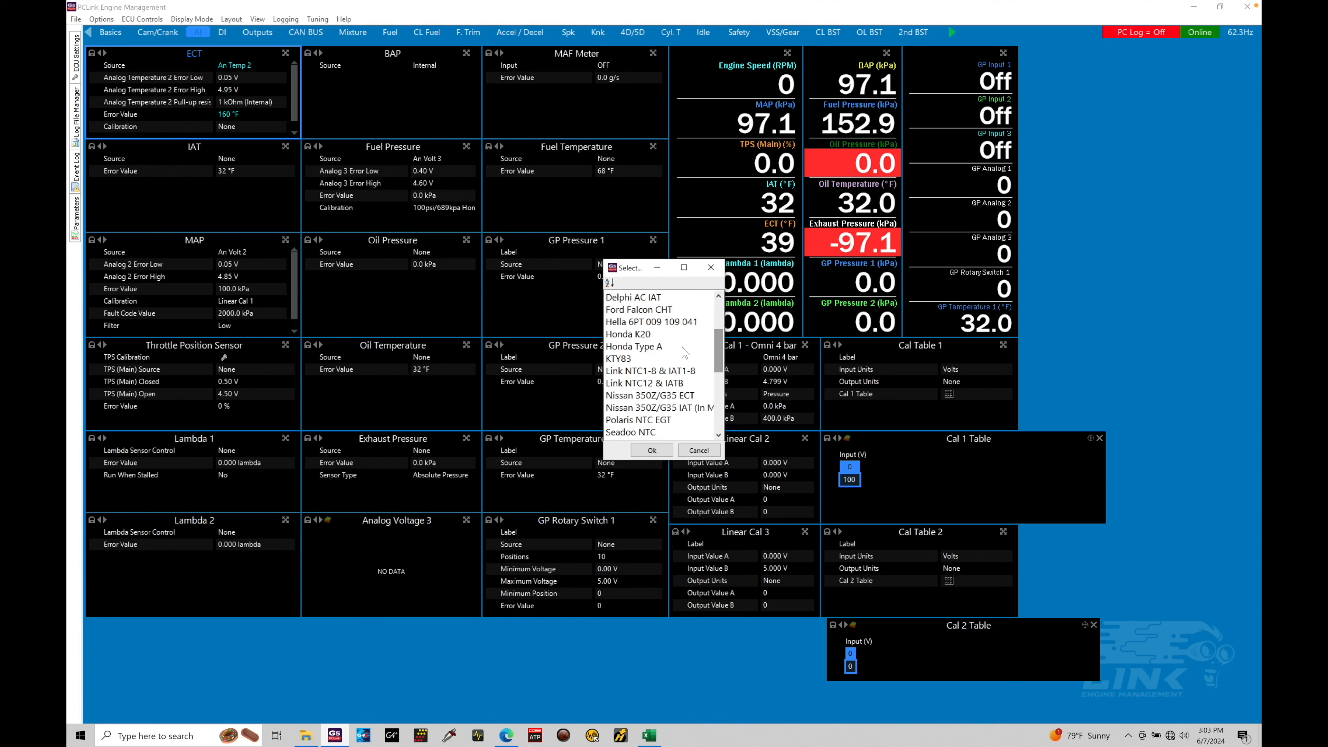
left_click(644, 335)
left_click(651, 449)
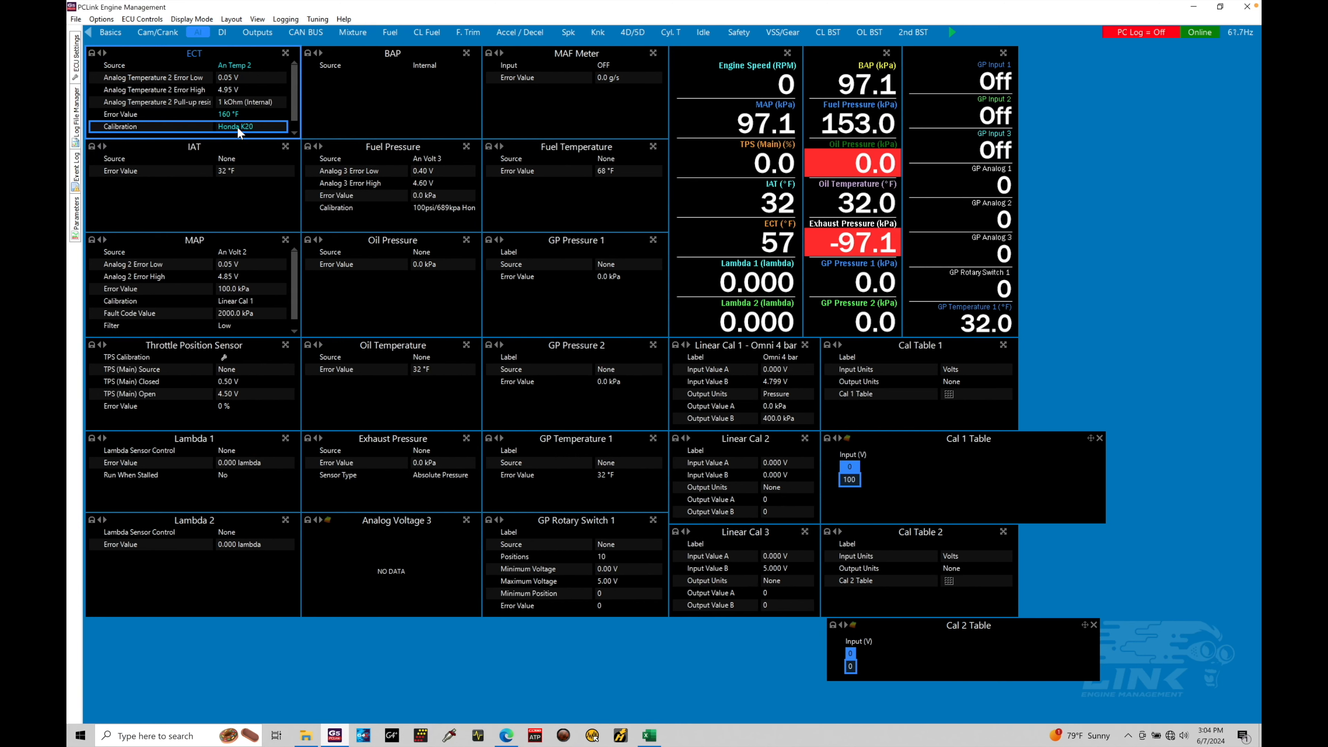
- Assign An Temp 1 as the source of the IAT sensor
left_click(189, 162)
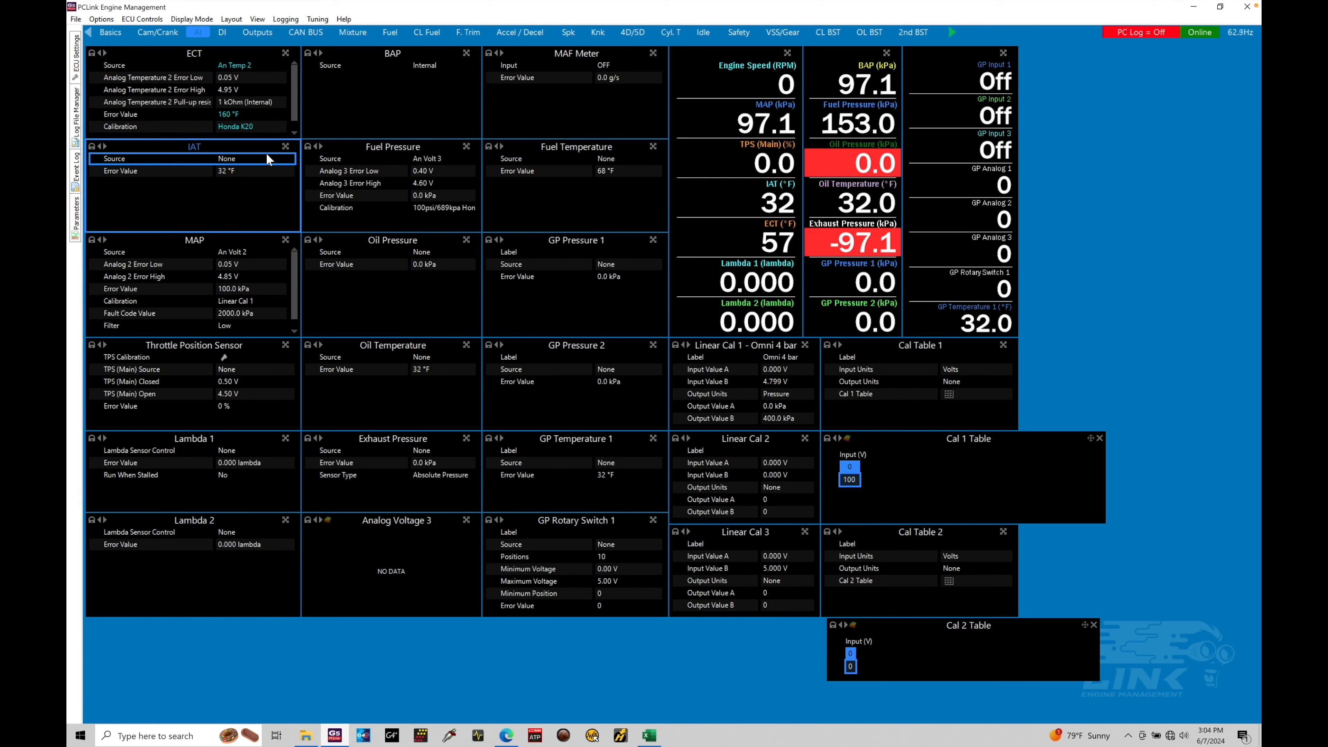
double_click(260, 163)
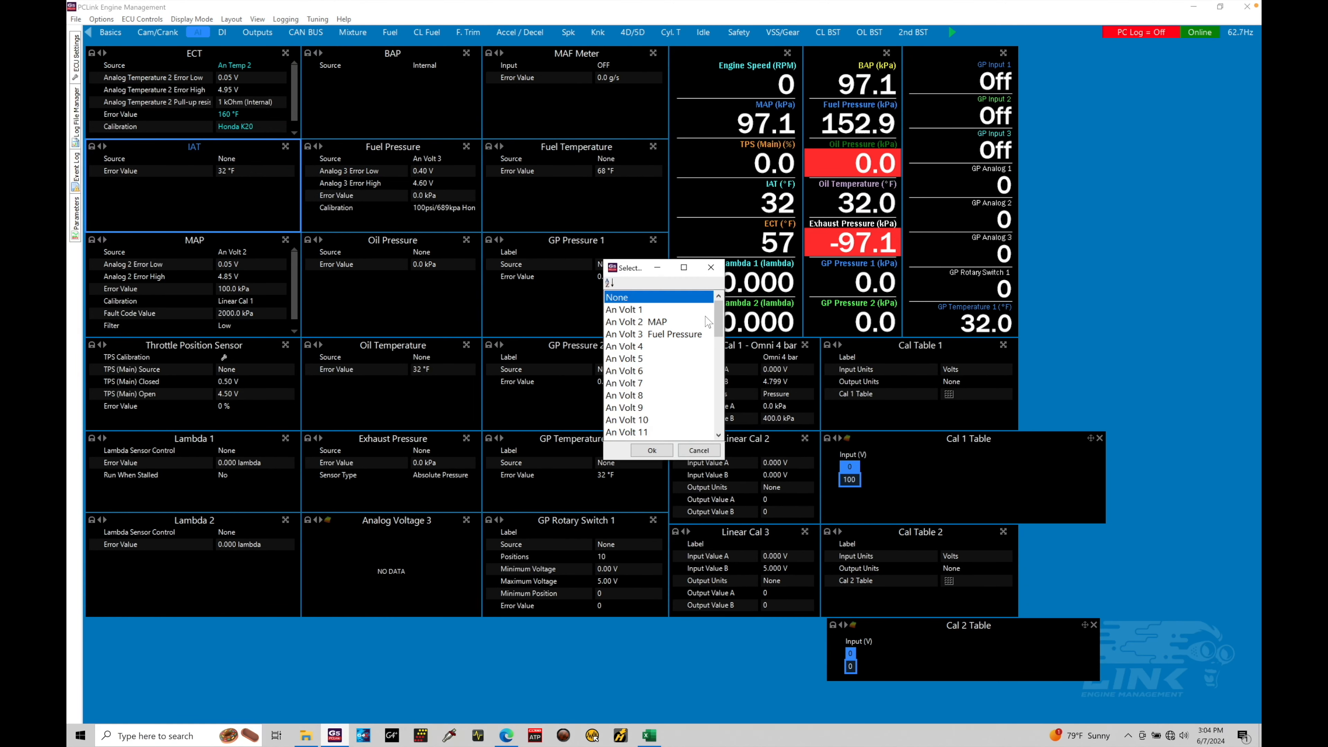
left_click_drag(721, 327, 718, 354)
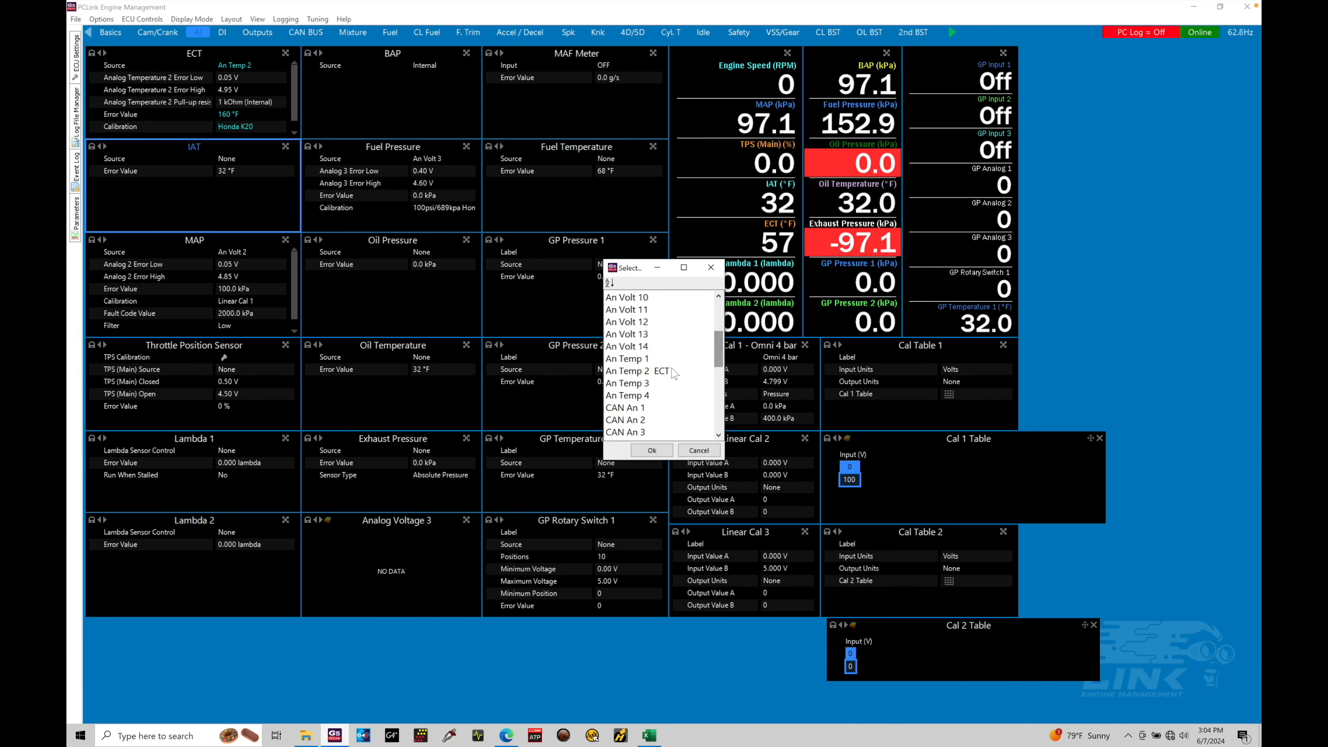
left_click(639, 360)
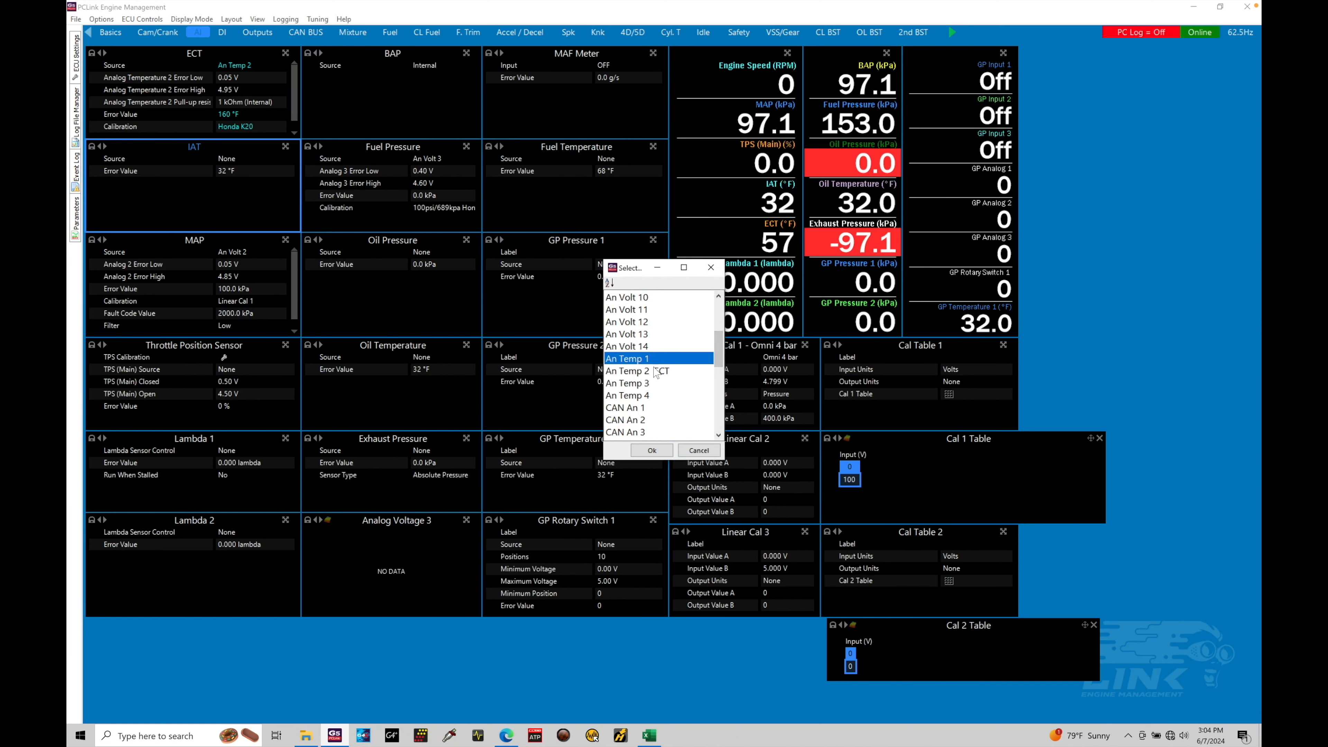
left_click(651, 450)
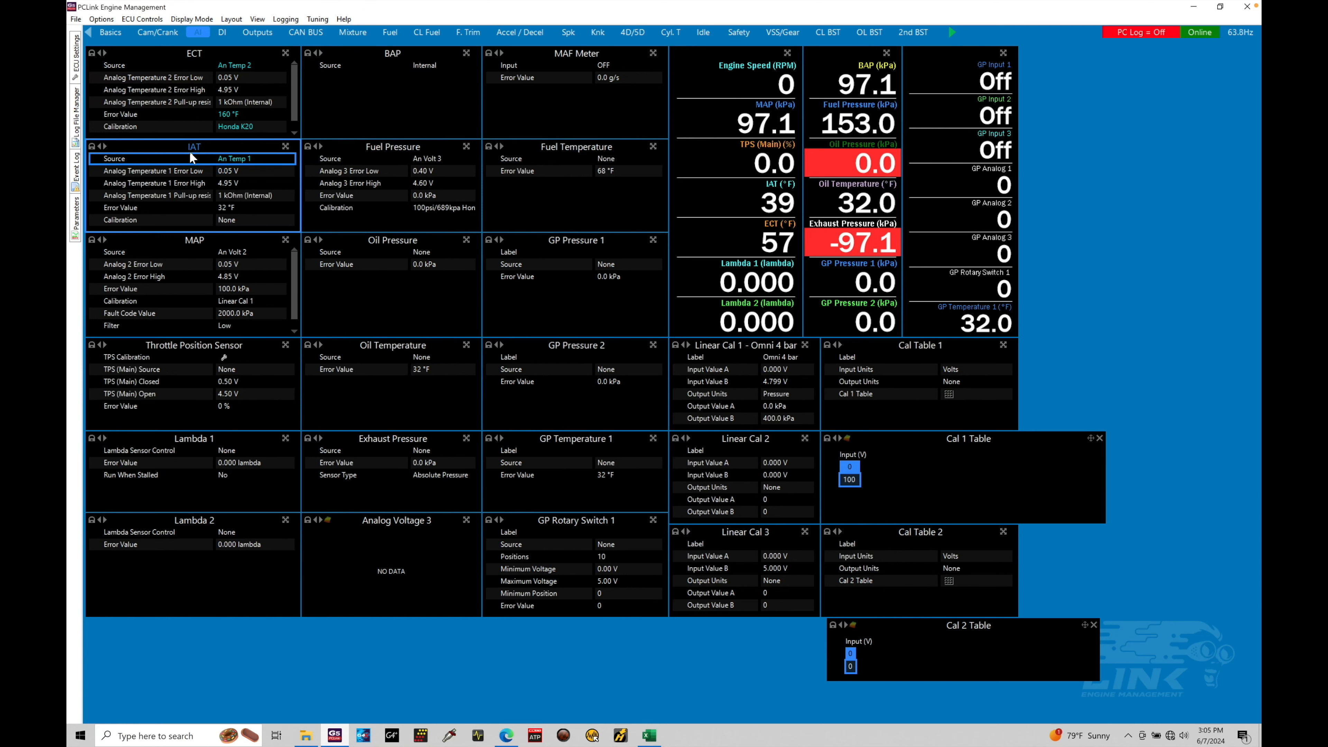
- Set the IAT sensor's error value to 70 °F
left_click(240, 206)
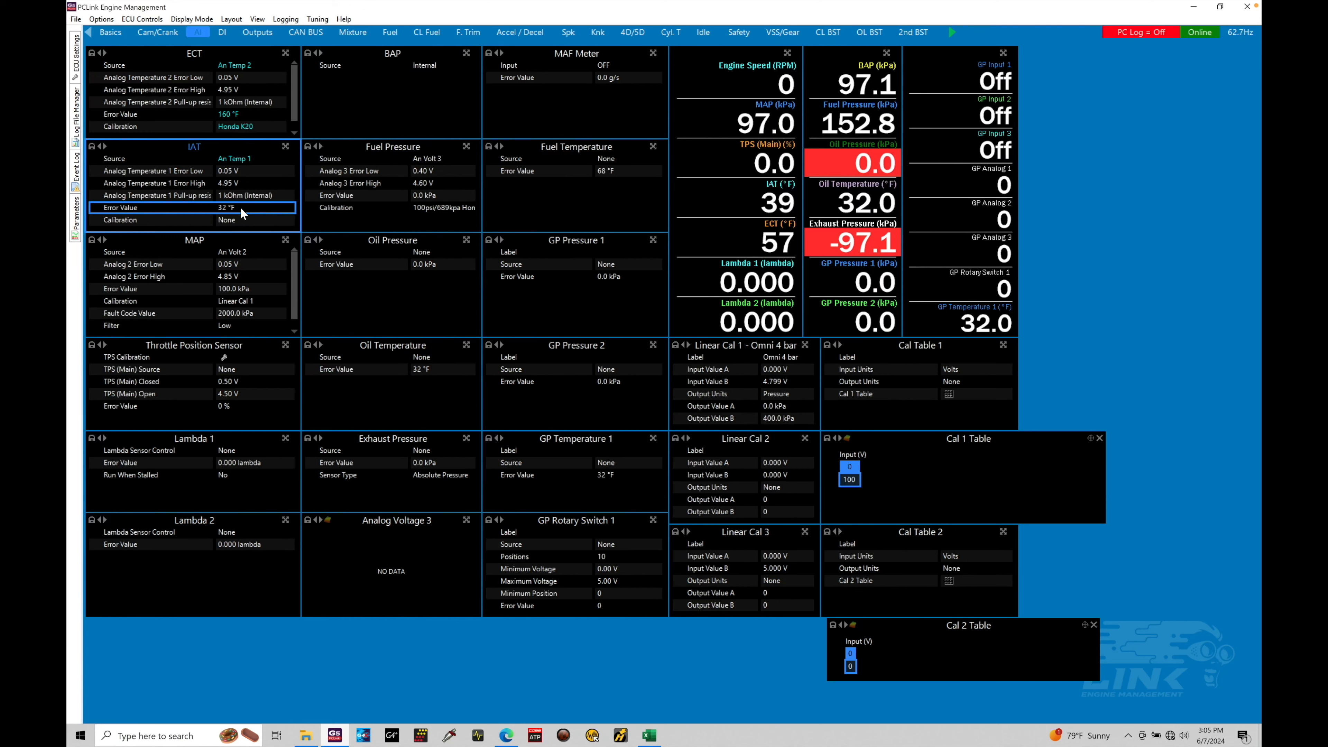
type("70")
key("Return")
- Consult the AEM temp sensor calibration PDF in the Edge browser, and set the IAT sensor's calibration to Cal Table 1 in PCLink
double_click(232, 220)
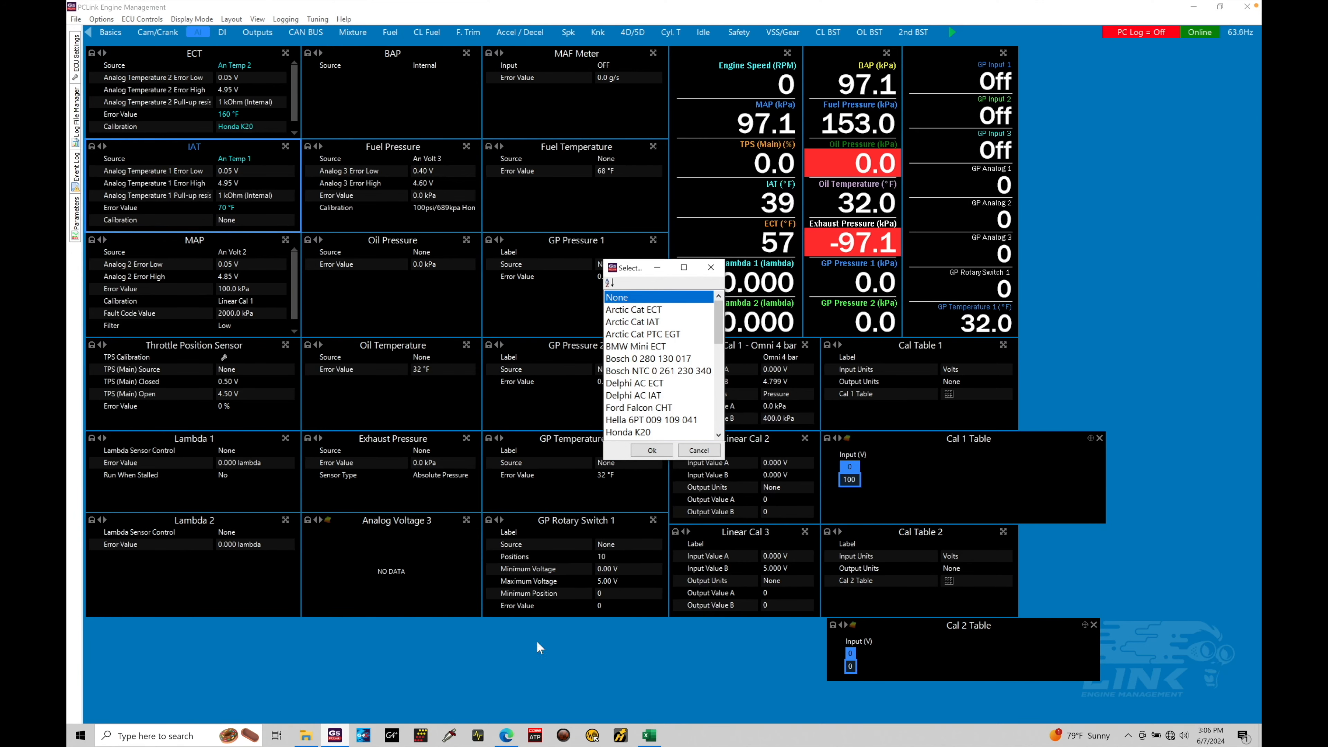
left_click(513, 738)
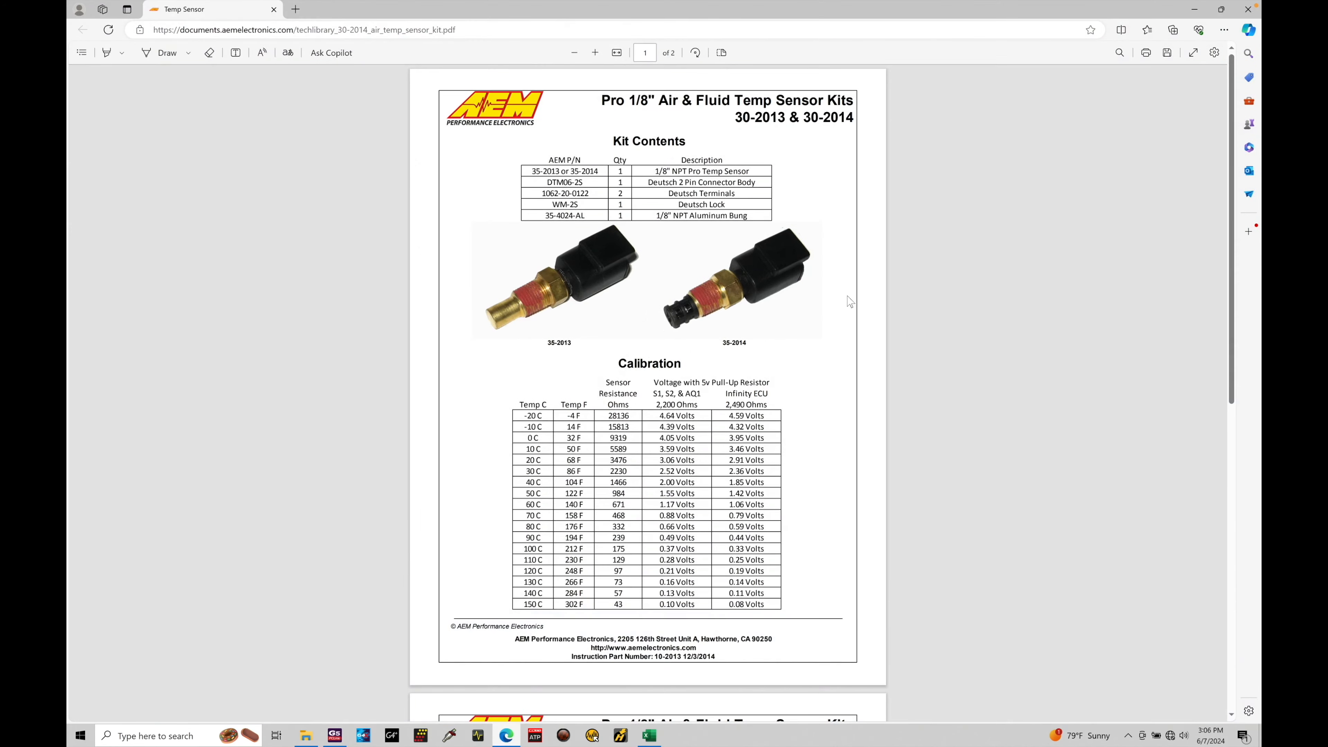
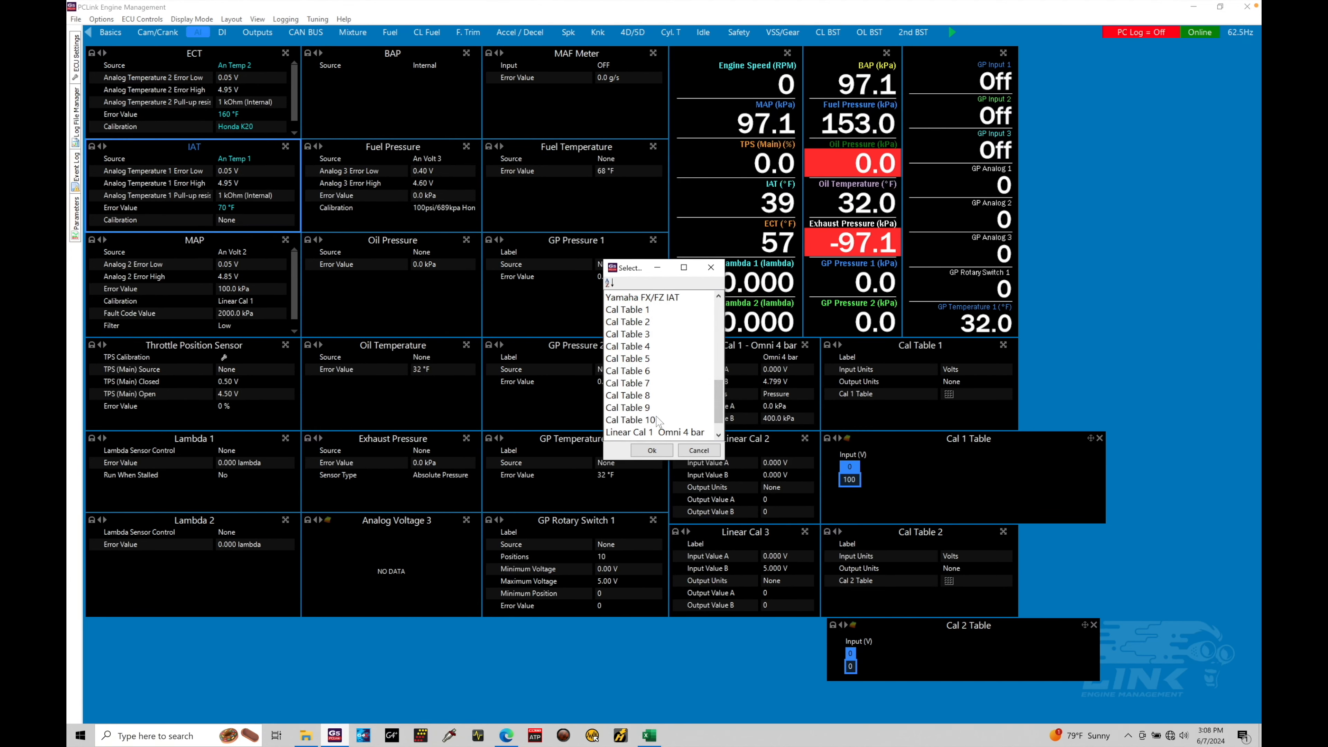
scroll(681, 428, "down", 1)
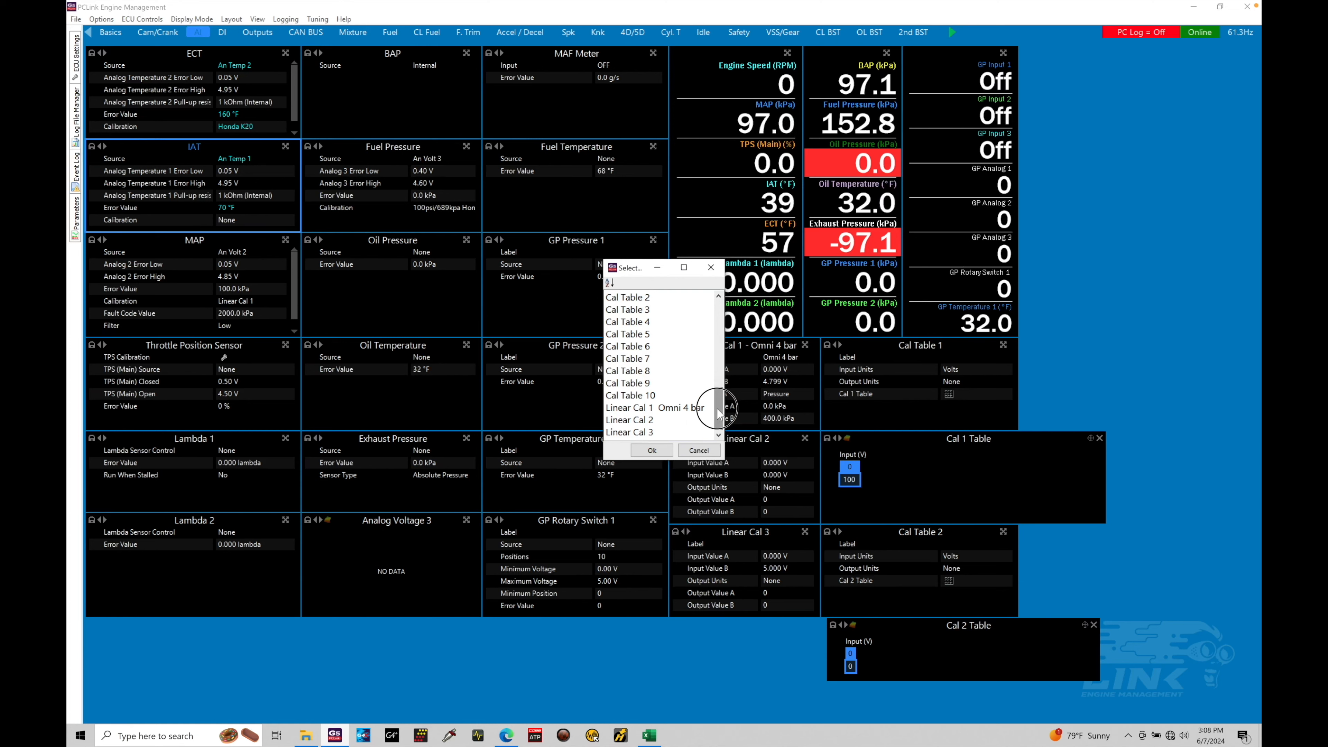
scroll(714, 407, "up", 1)
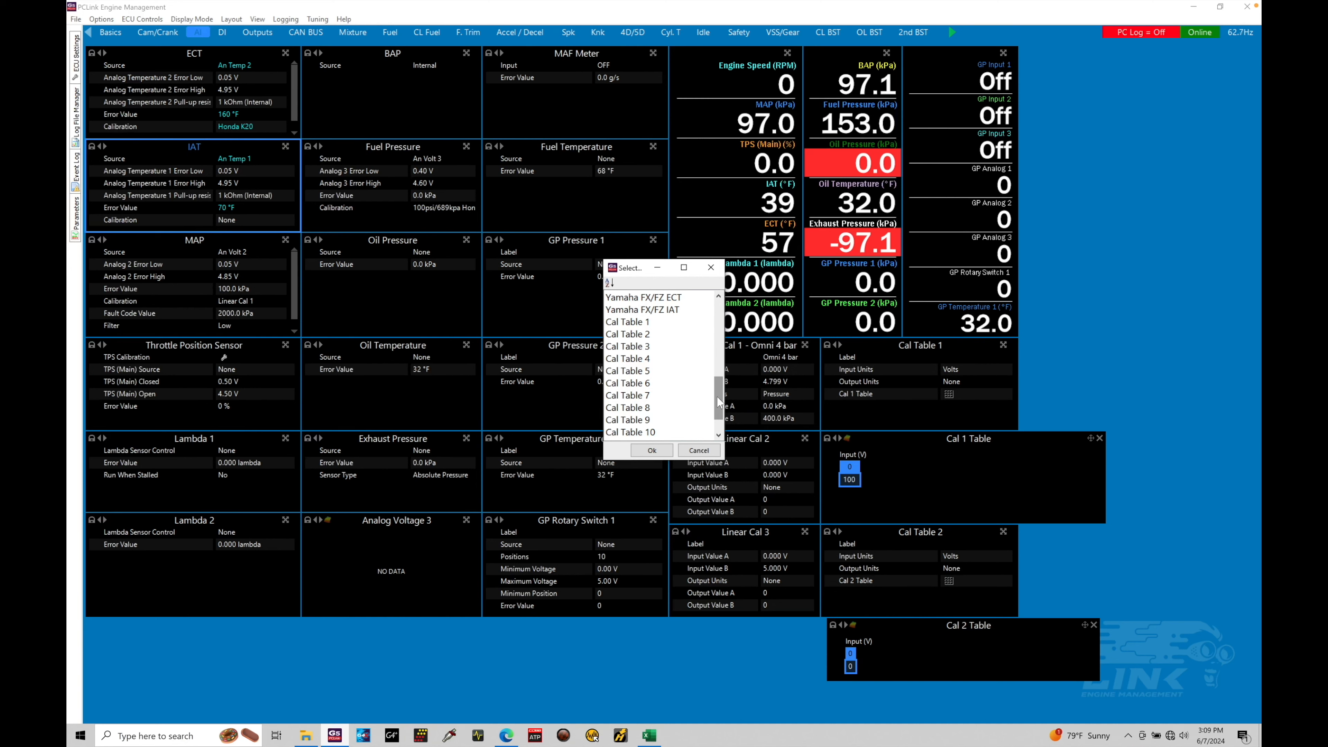
left_click(647, 323)
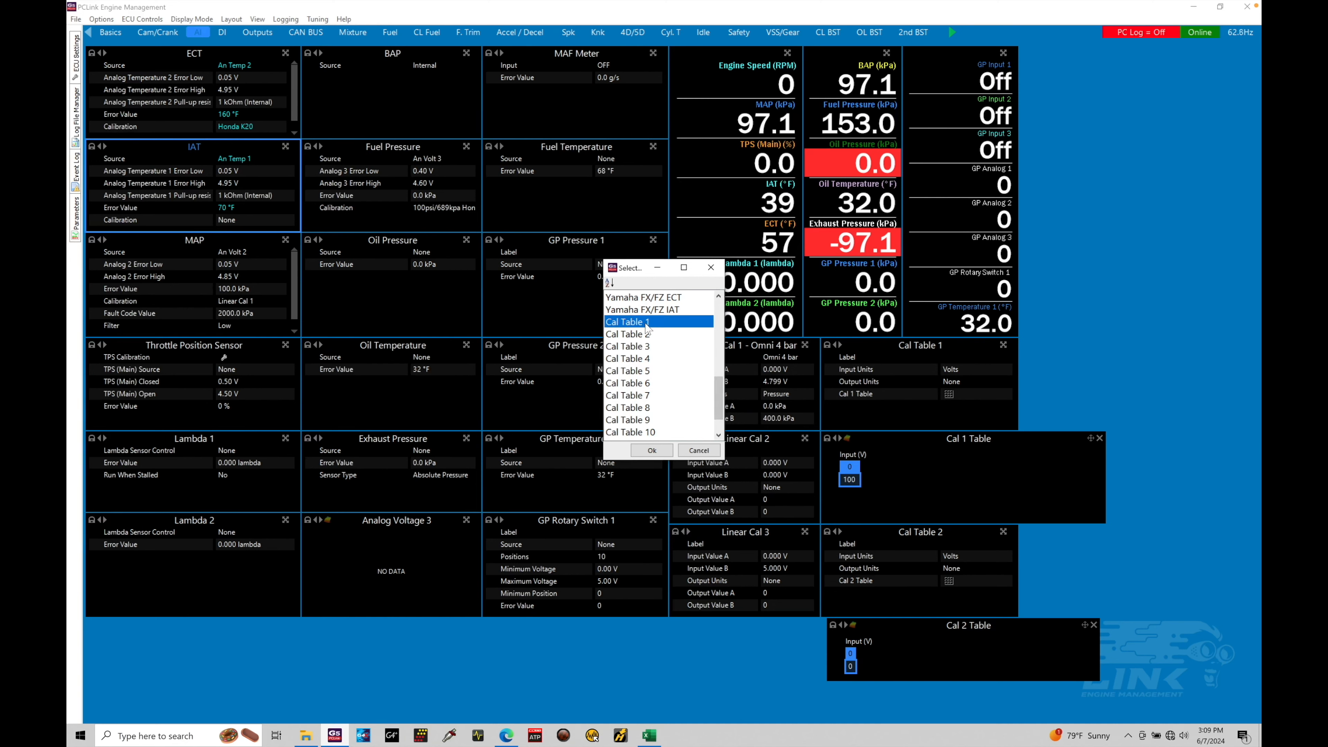
left_click(651, 450)
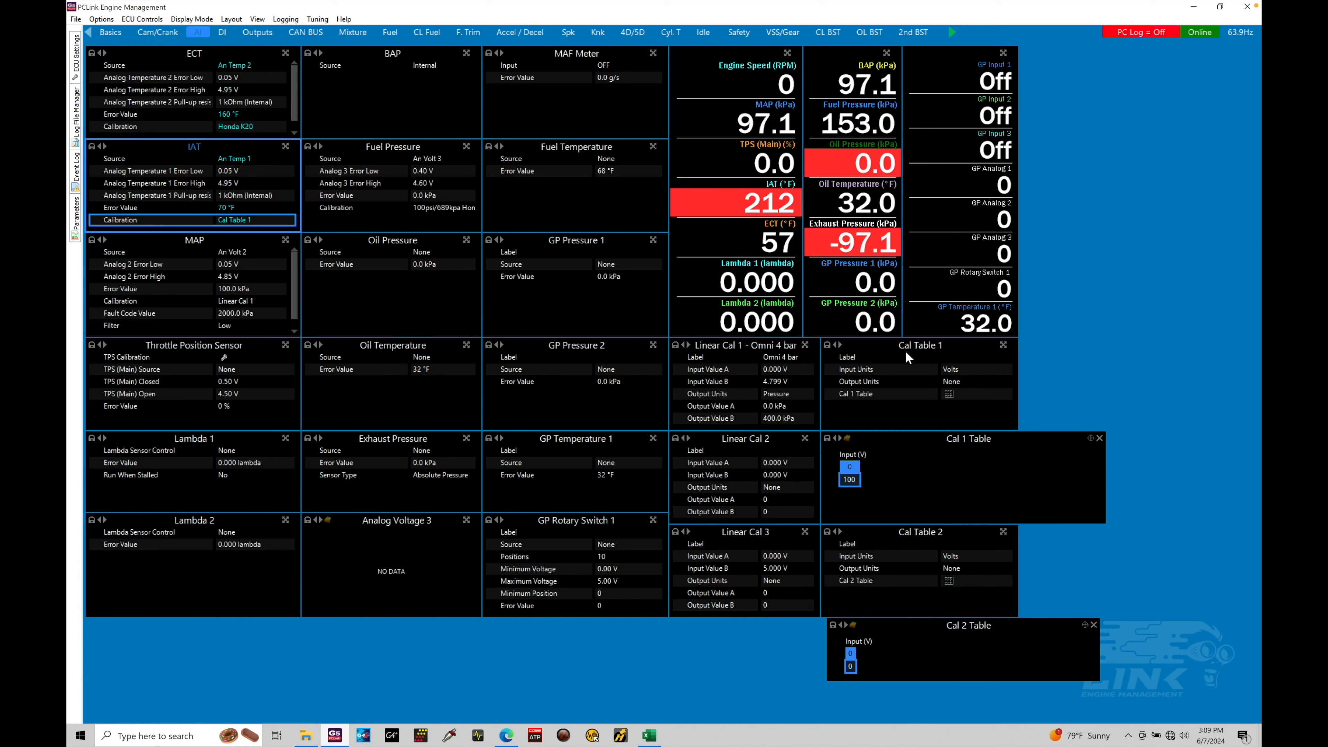
- Label Cal Table 1 as AEM IAT
double_click(928, 357)
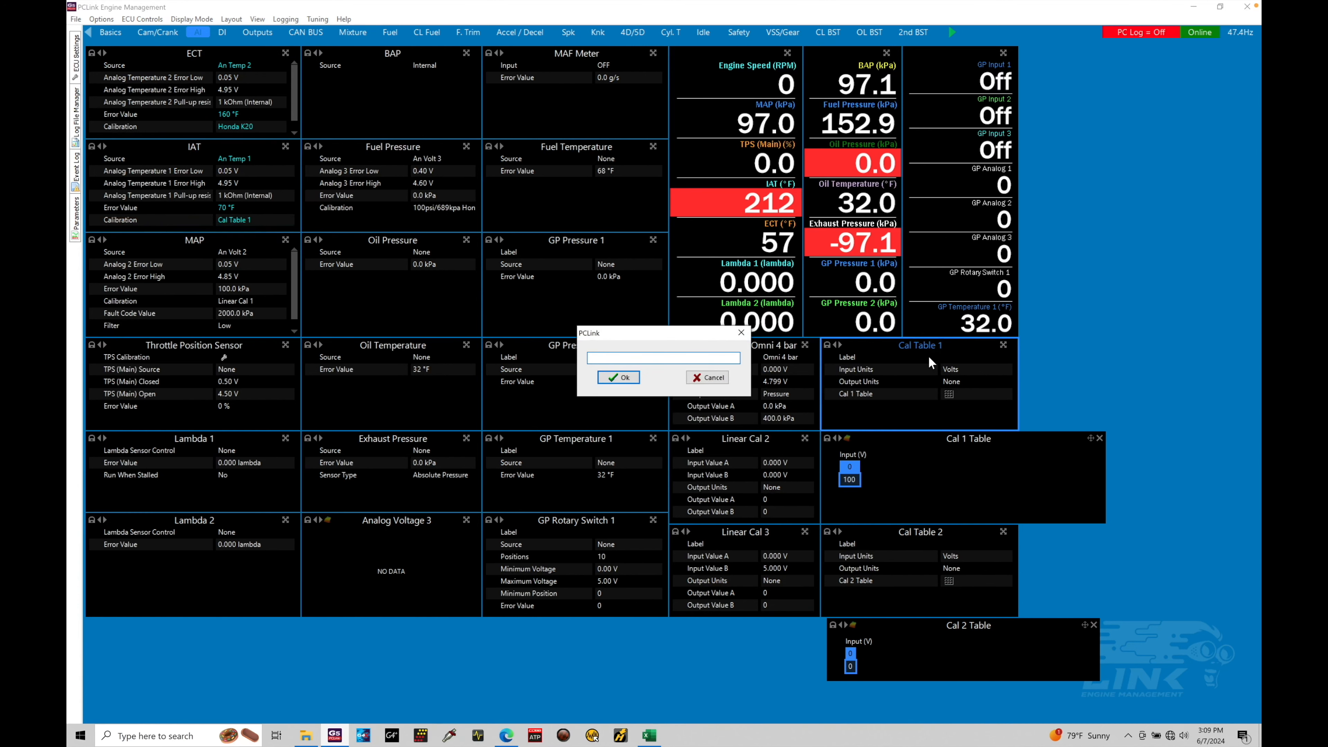
type("AEM IAT")
key("Return")
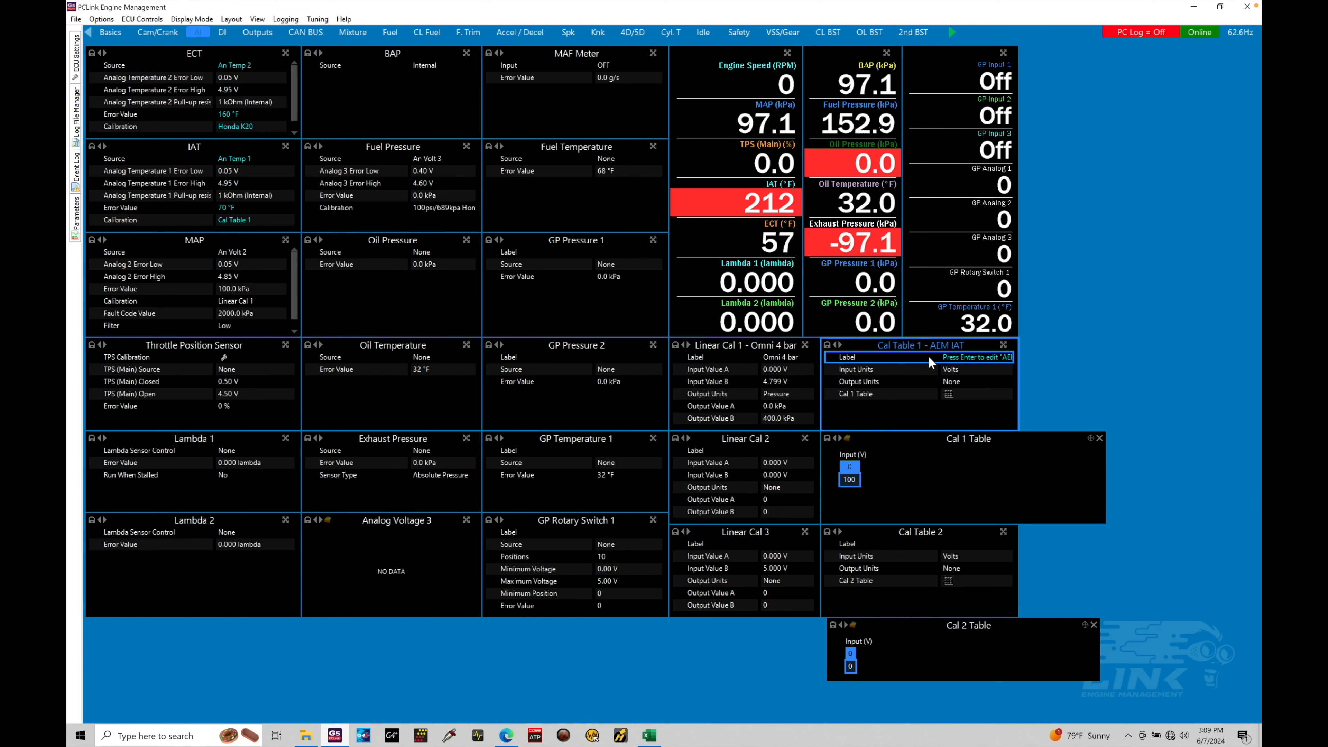
- Keep Volts as Cal Table 1's input units and set its output units to Temperature
left_click(919, 367)
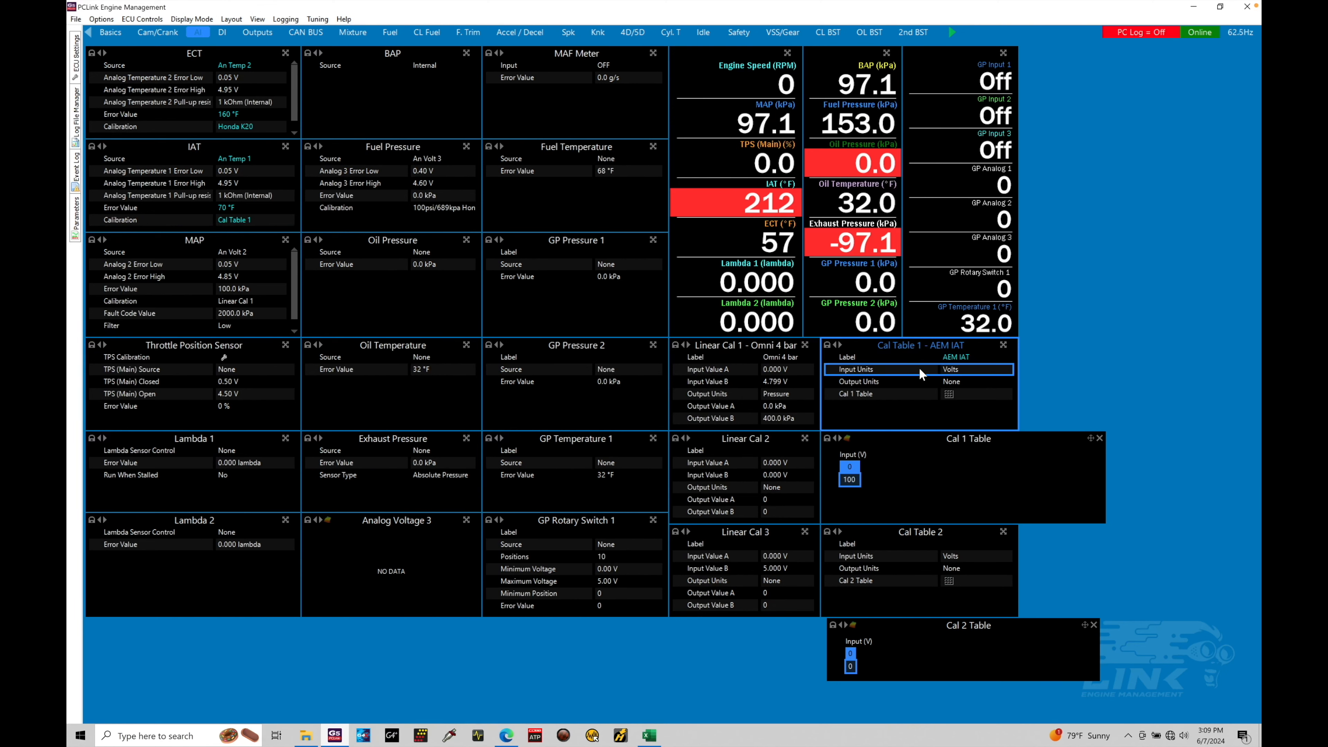
double_click(919, 367)
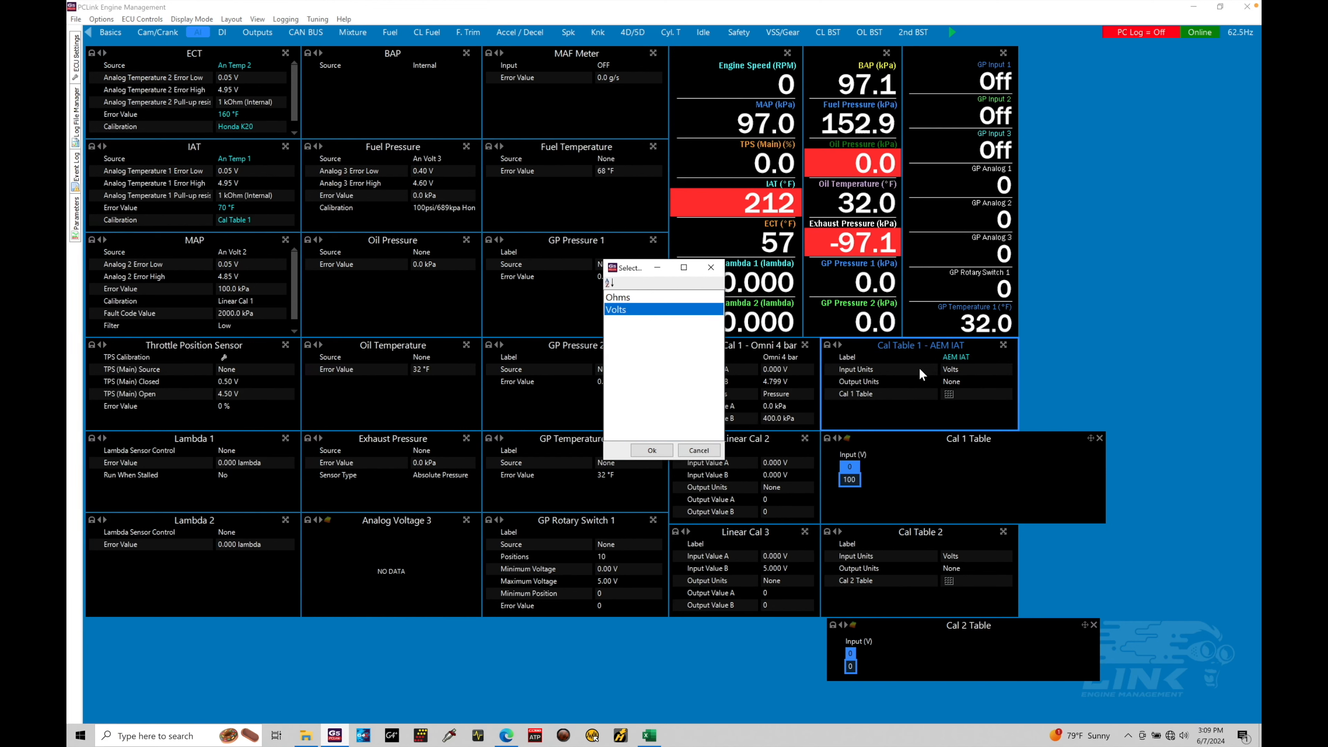
left_click(664, 449)
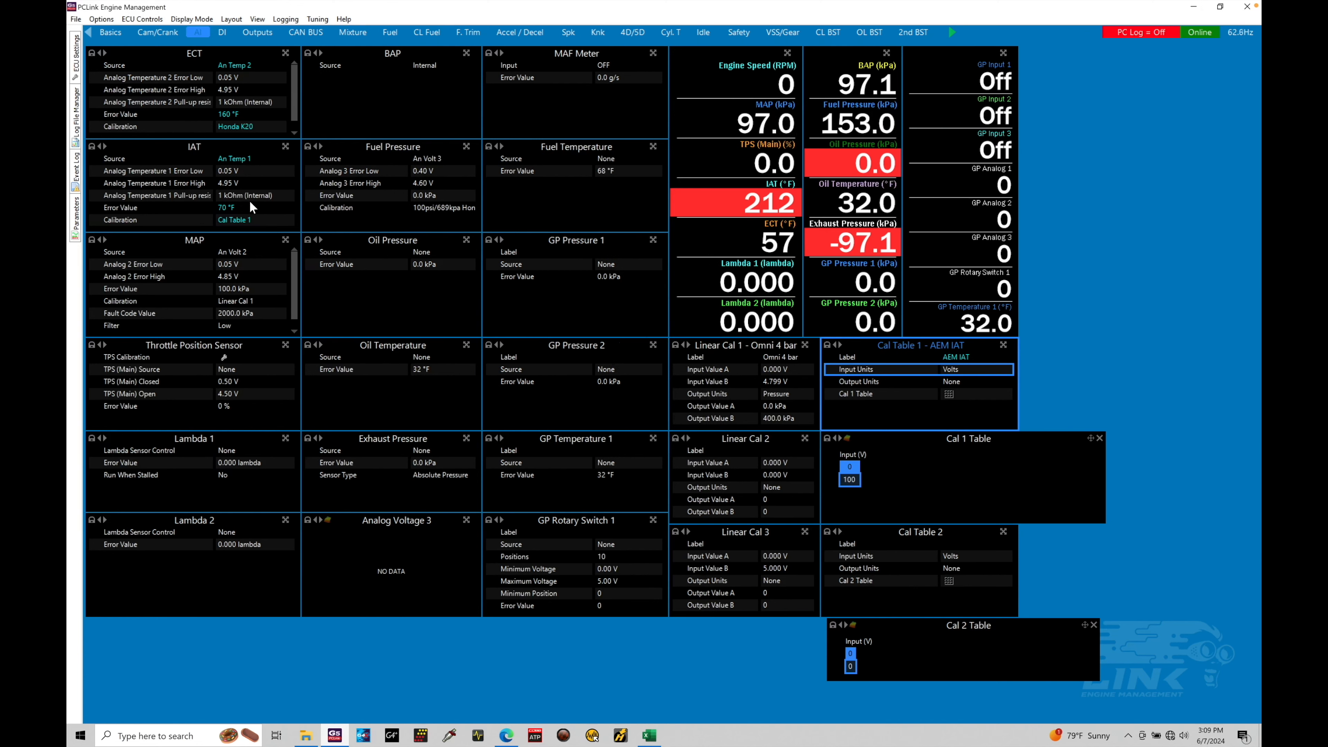
double_click(953, 382)
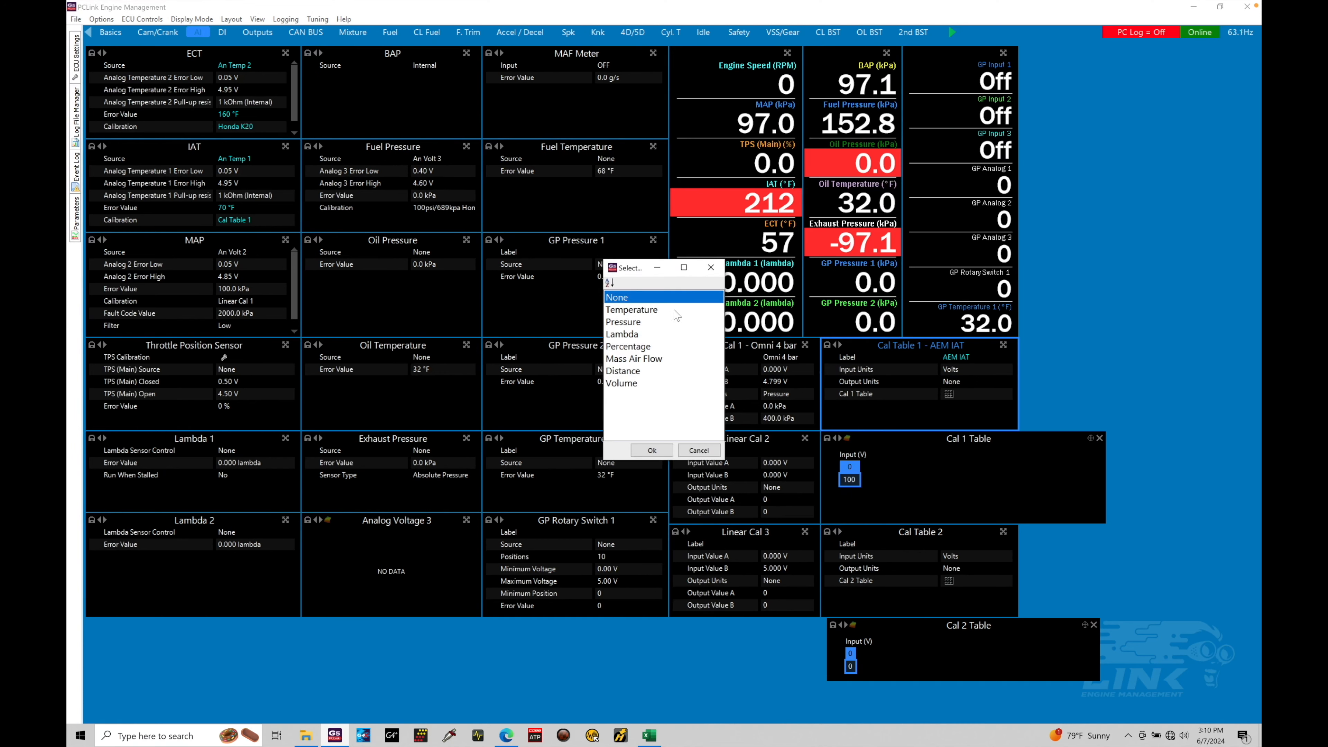
left_click(675, 312)
left_click(668, 451)
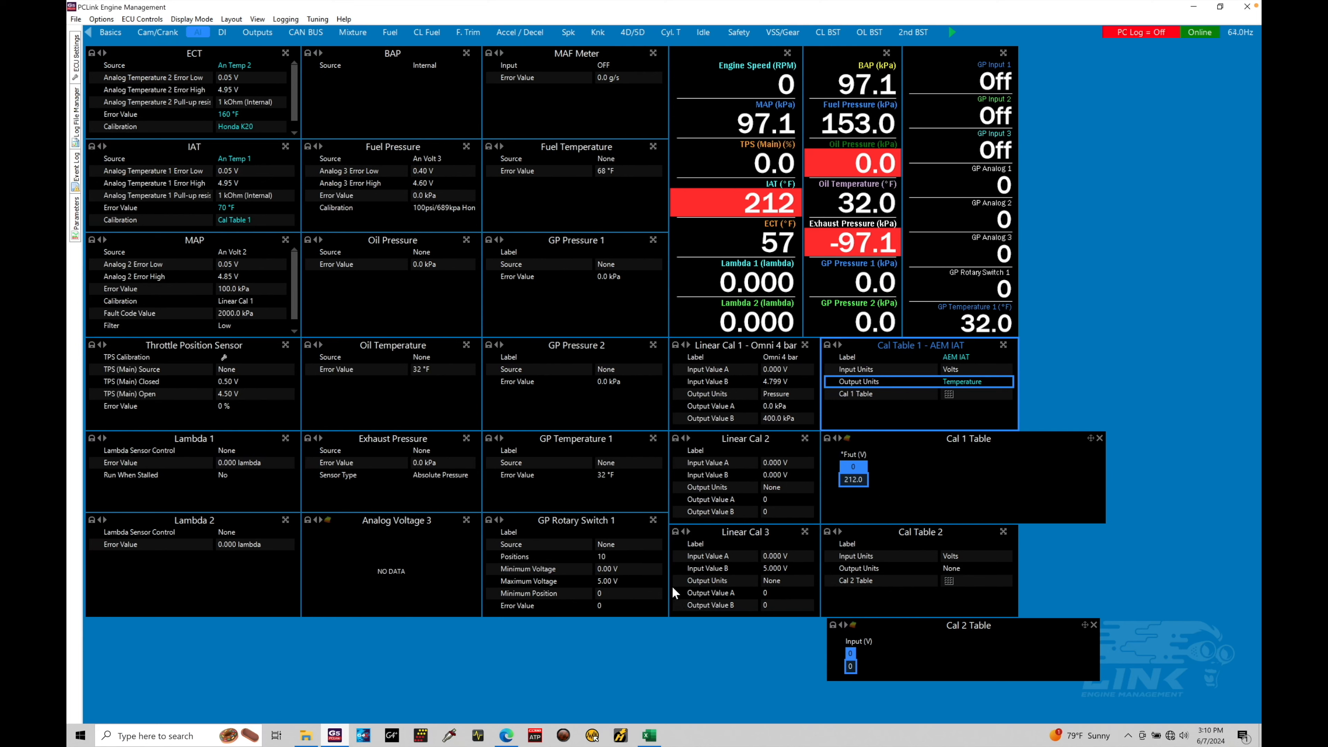
- Examine the AEM PDF's calibration table in Edge, the Temp Calculator sheet's resistance, voltage and pull-up cells in Excel, and the IAT pull-up setting in PCLink
left_click(507, 735)
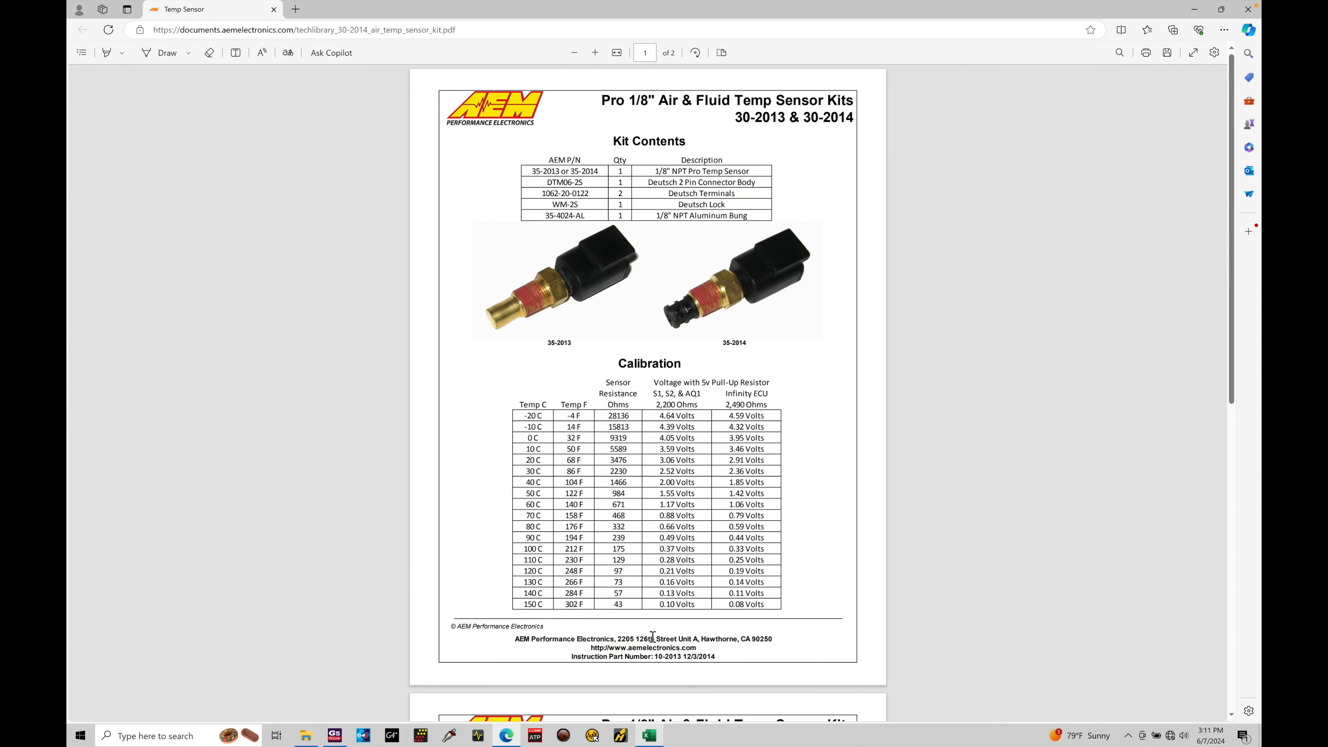
left_click(651, 736)
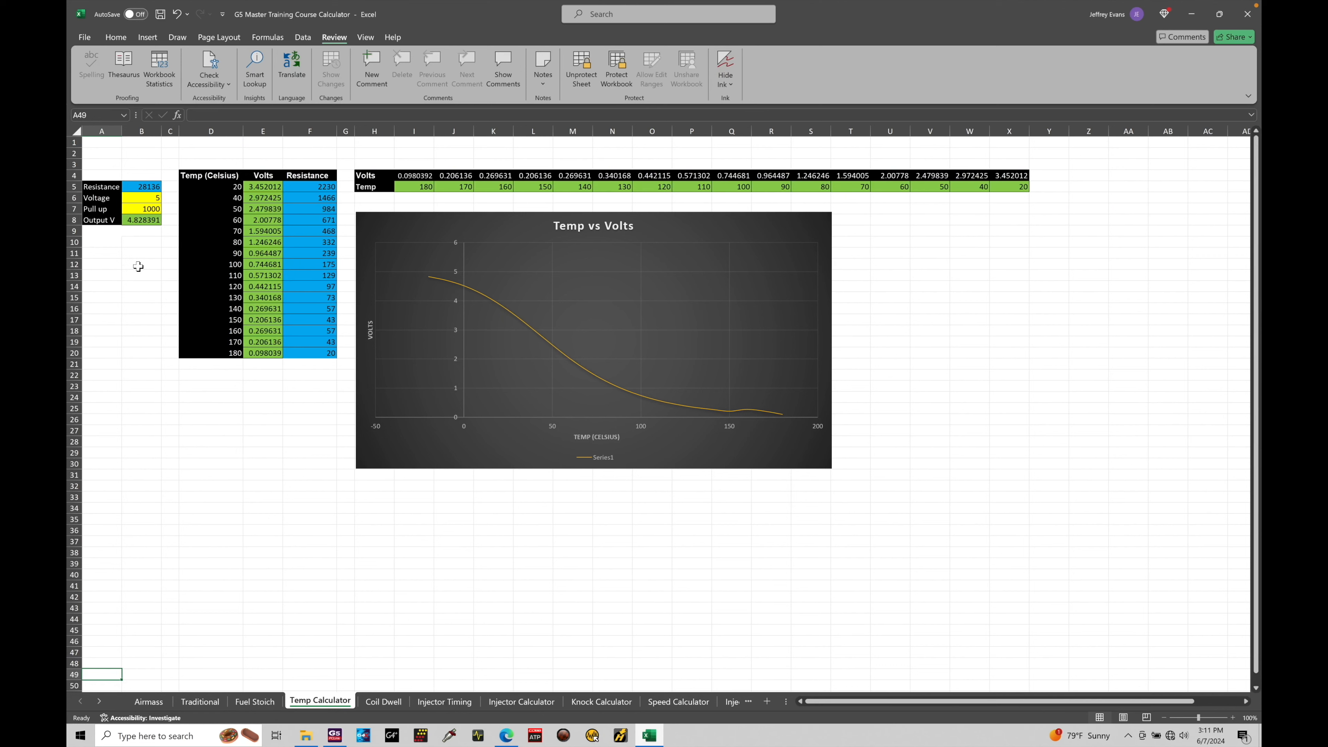
left_click(143, 186)
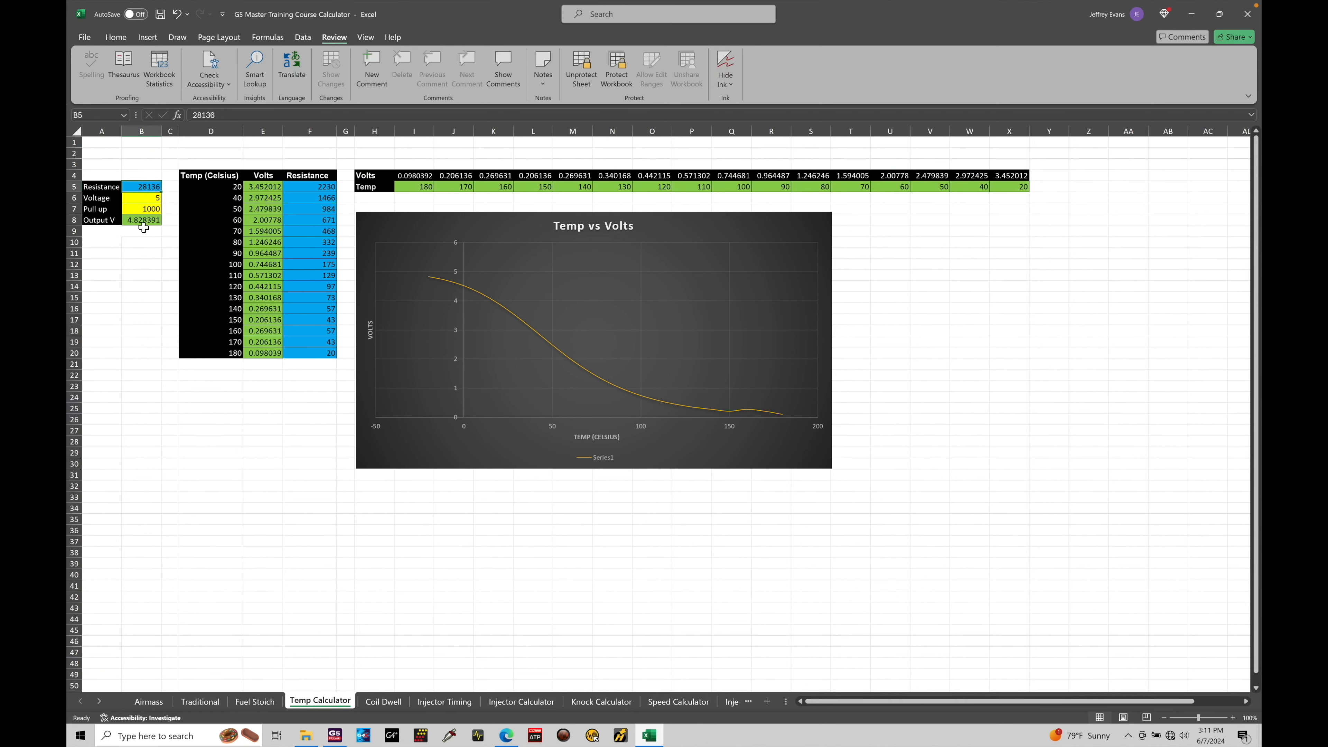
left_click(167, 197)
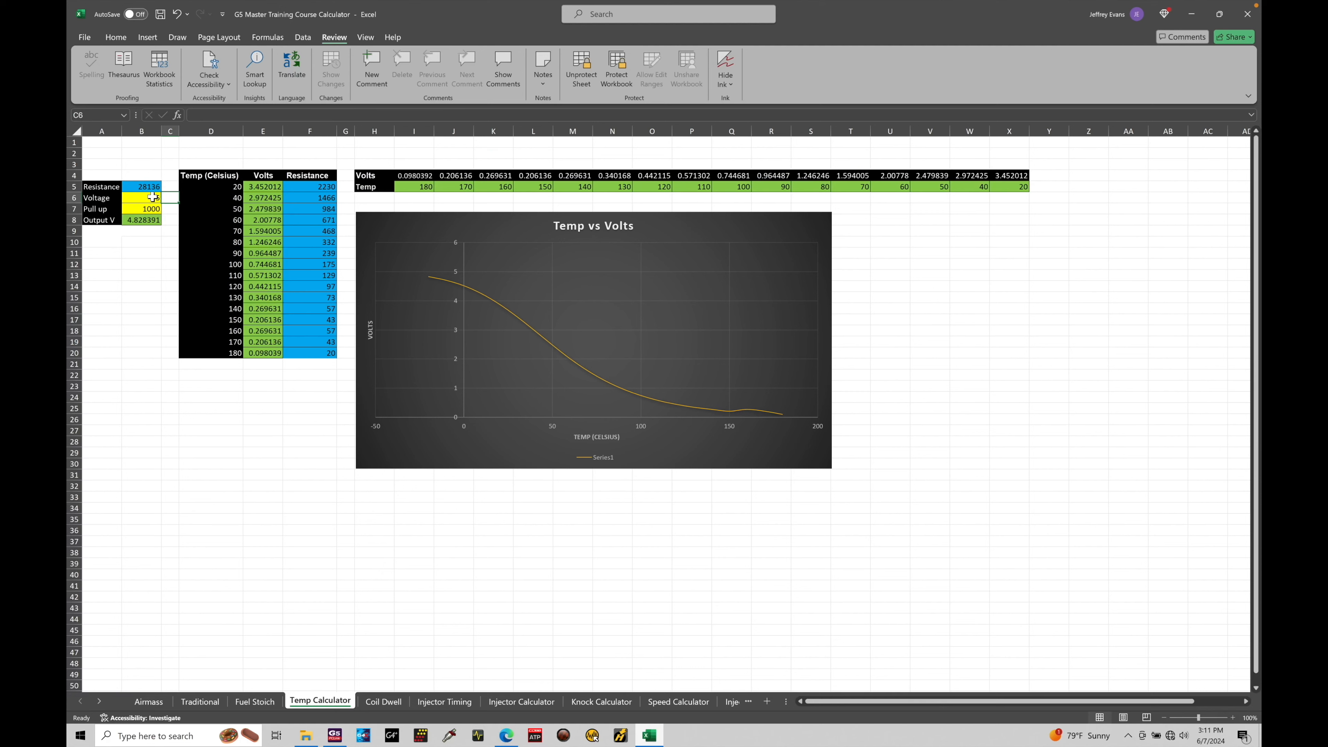
left_click(149, 197)
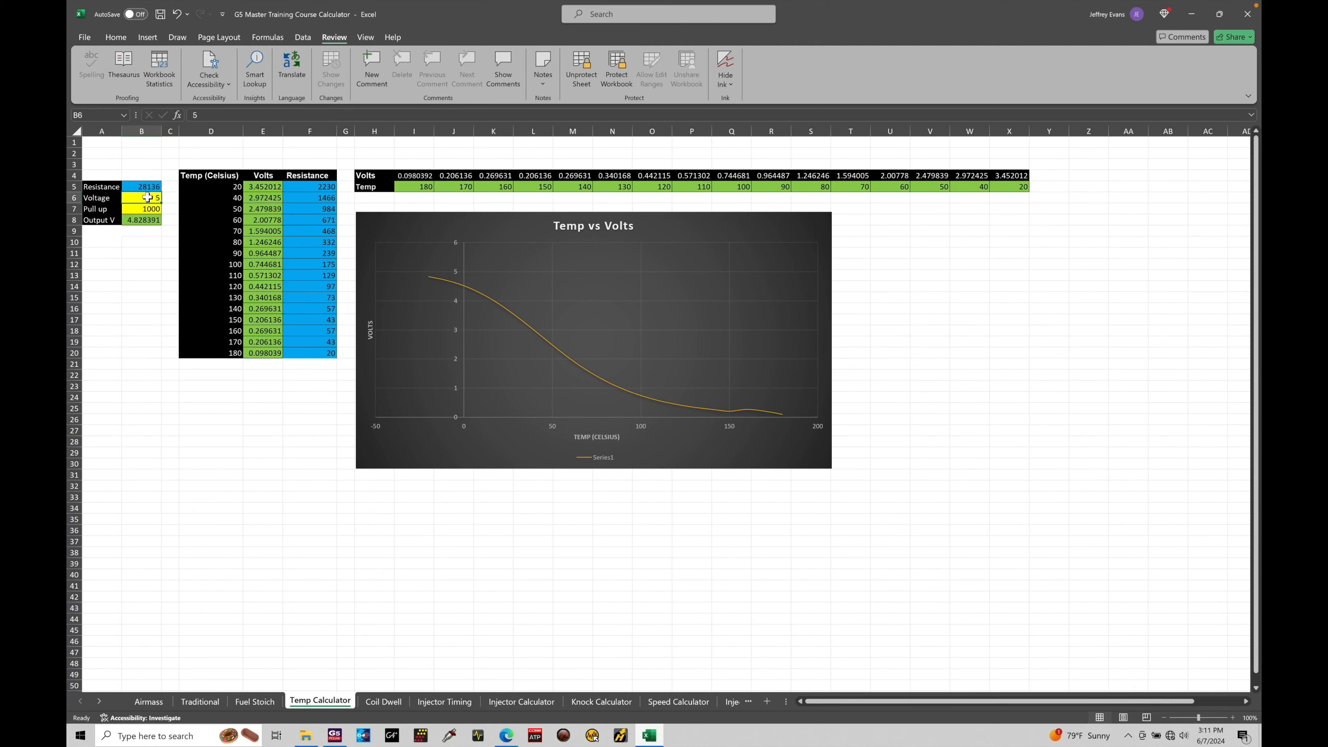
left_click(139, 209)
left_click(335, 735)
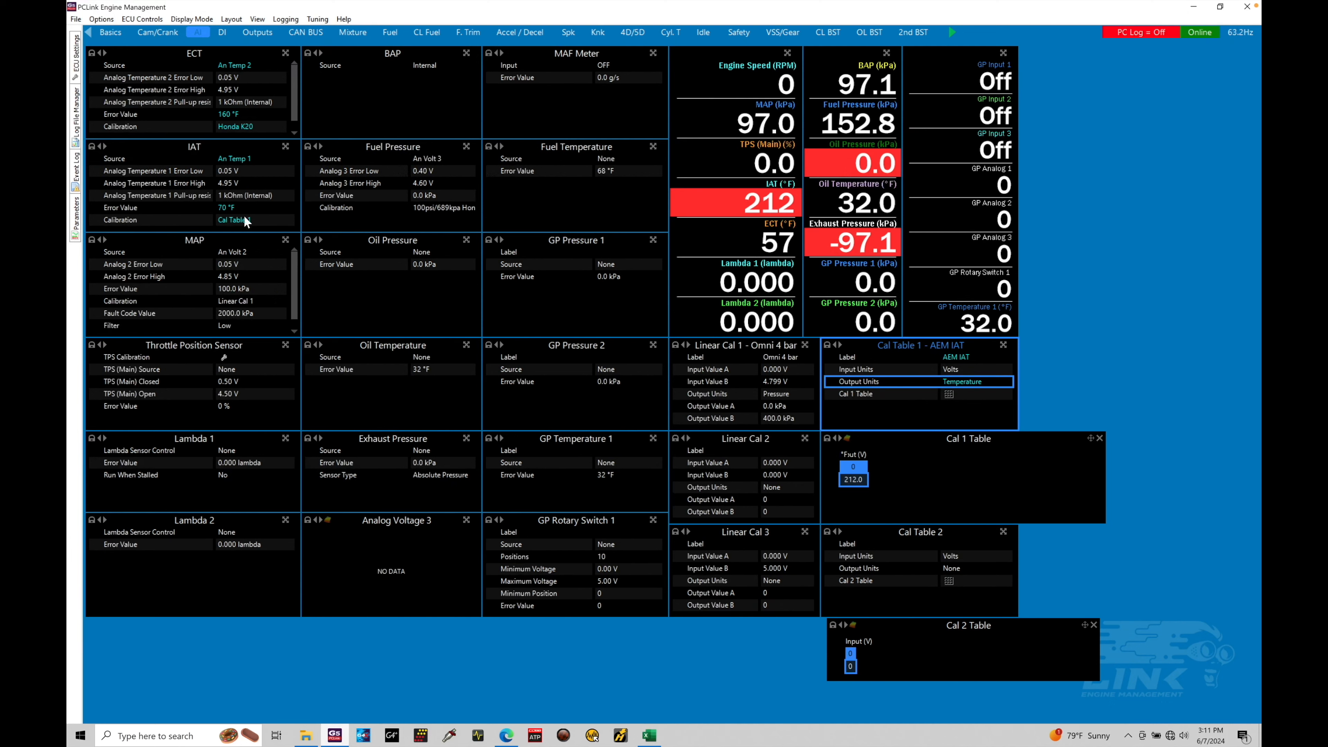
left_click(649, 736)
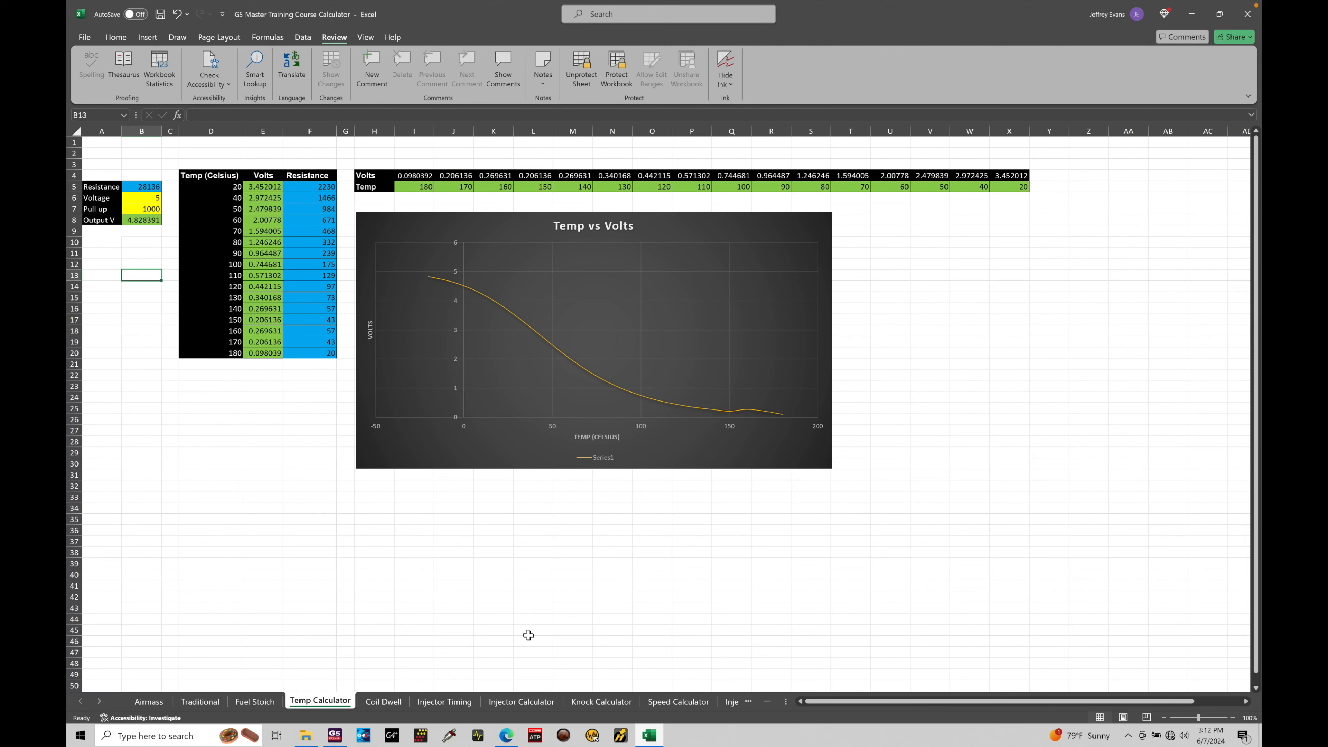
- Compare the AEM PDF's sensor resistance at -20 C with the Temp Calculator's resistance and output voltage in Excel, and return to the Cal 1 Table in PCLink
left_click(506, 735)
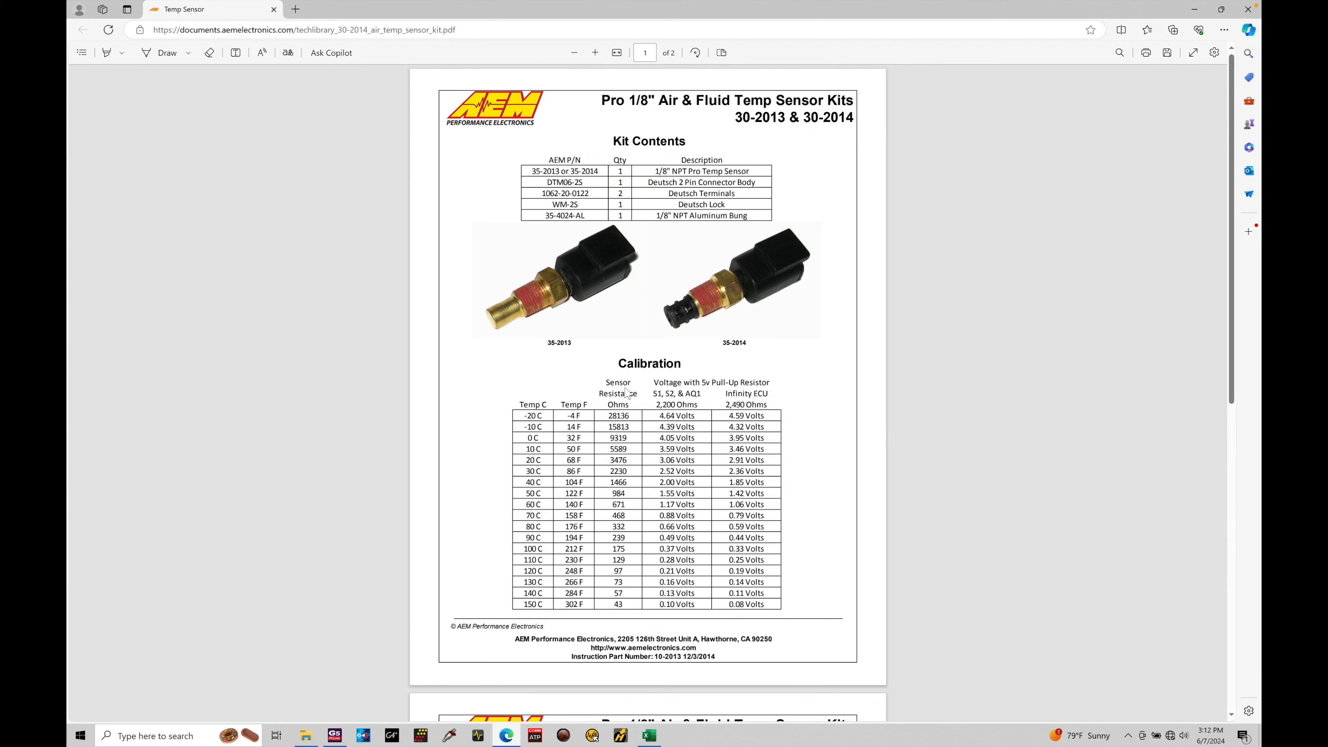
left_click_drag(635, 416, 601, 416)
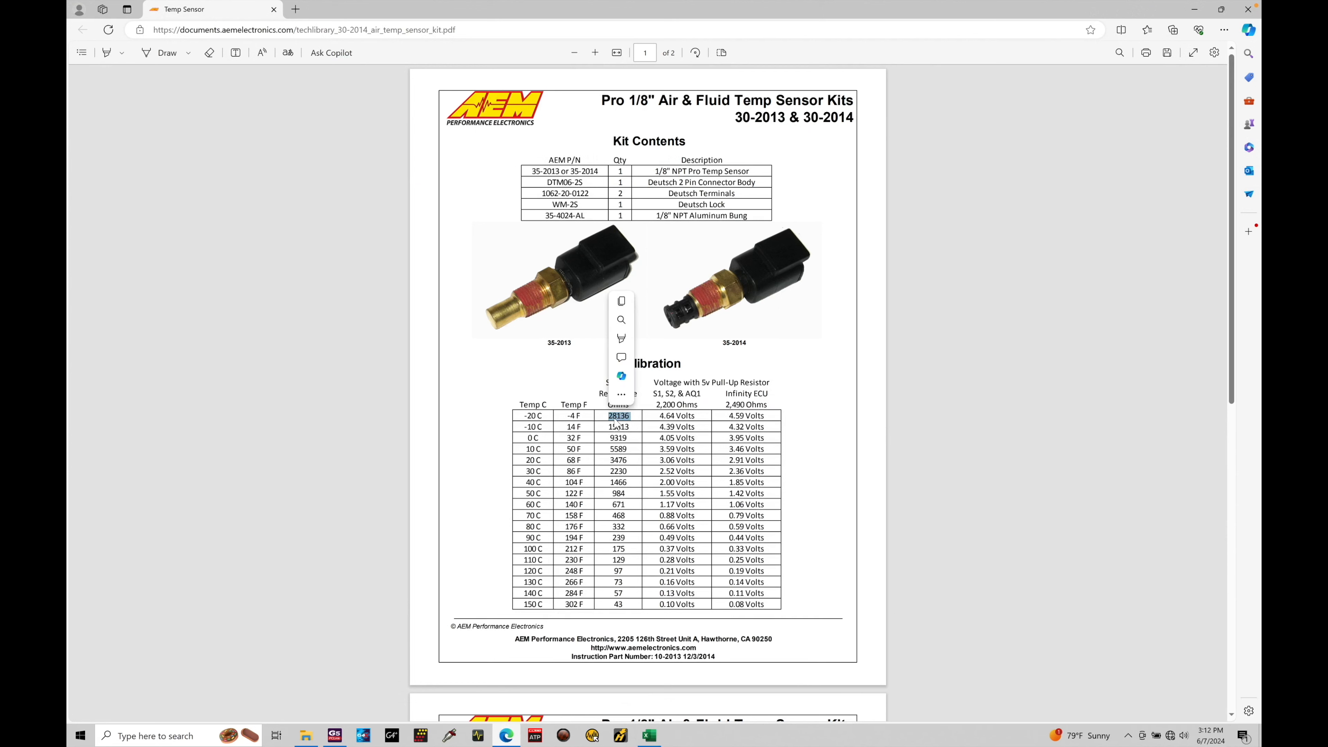
left_click(828, 400)
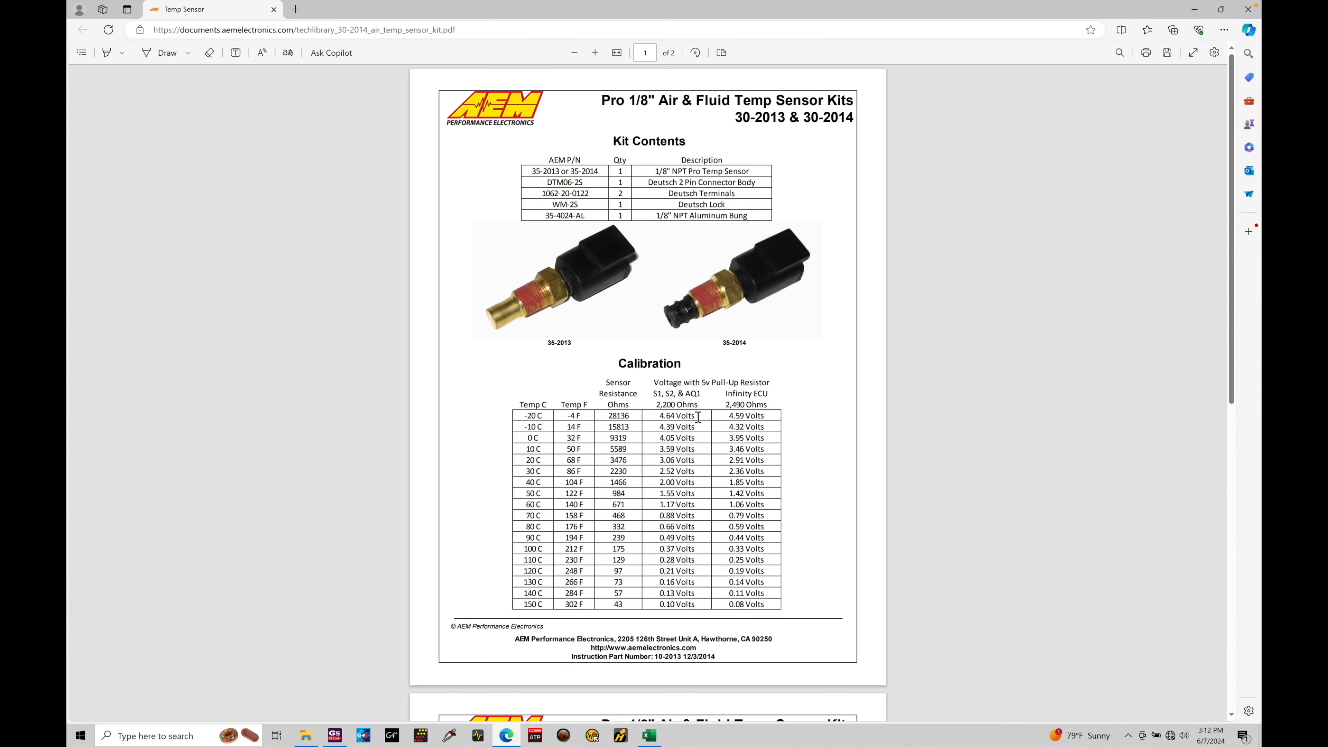
left_click(648, 735)
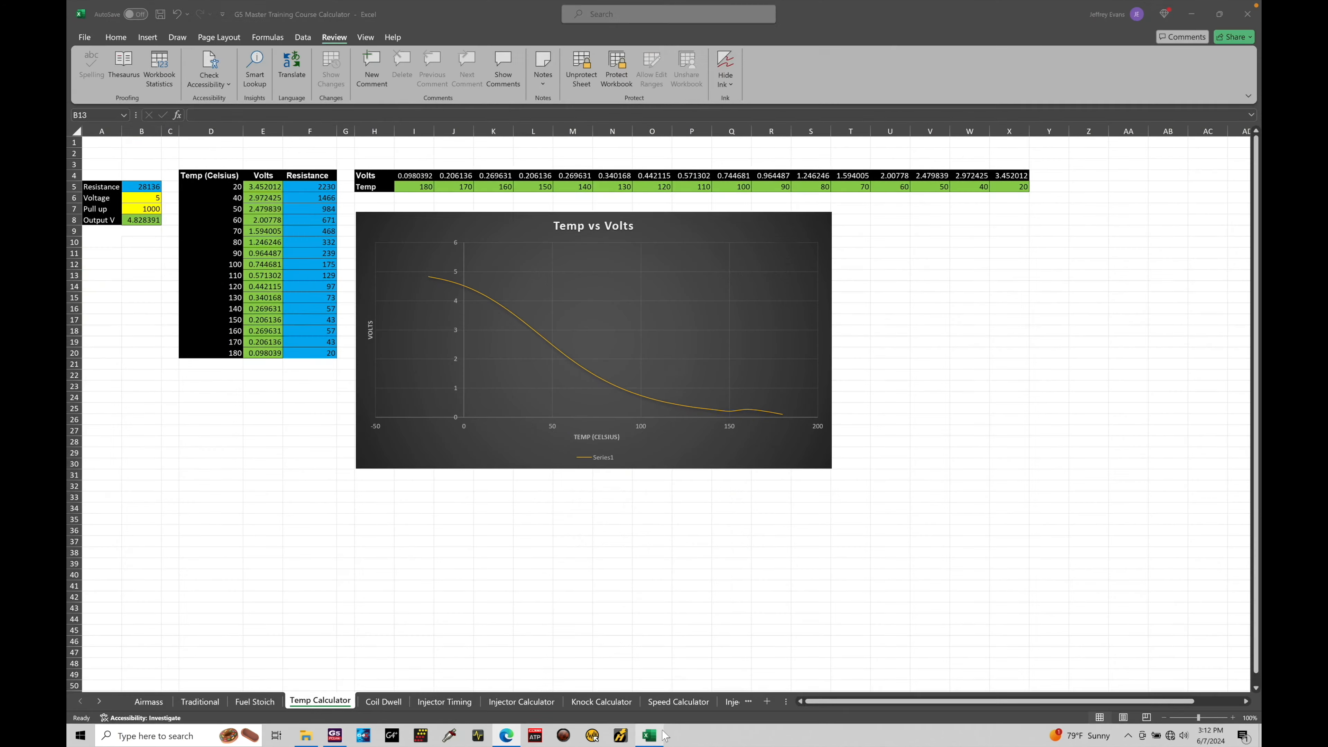
left_click(131, 186)
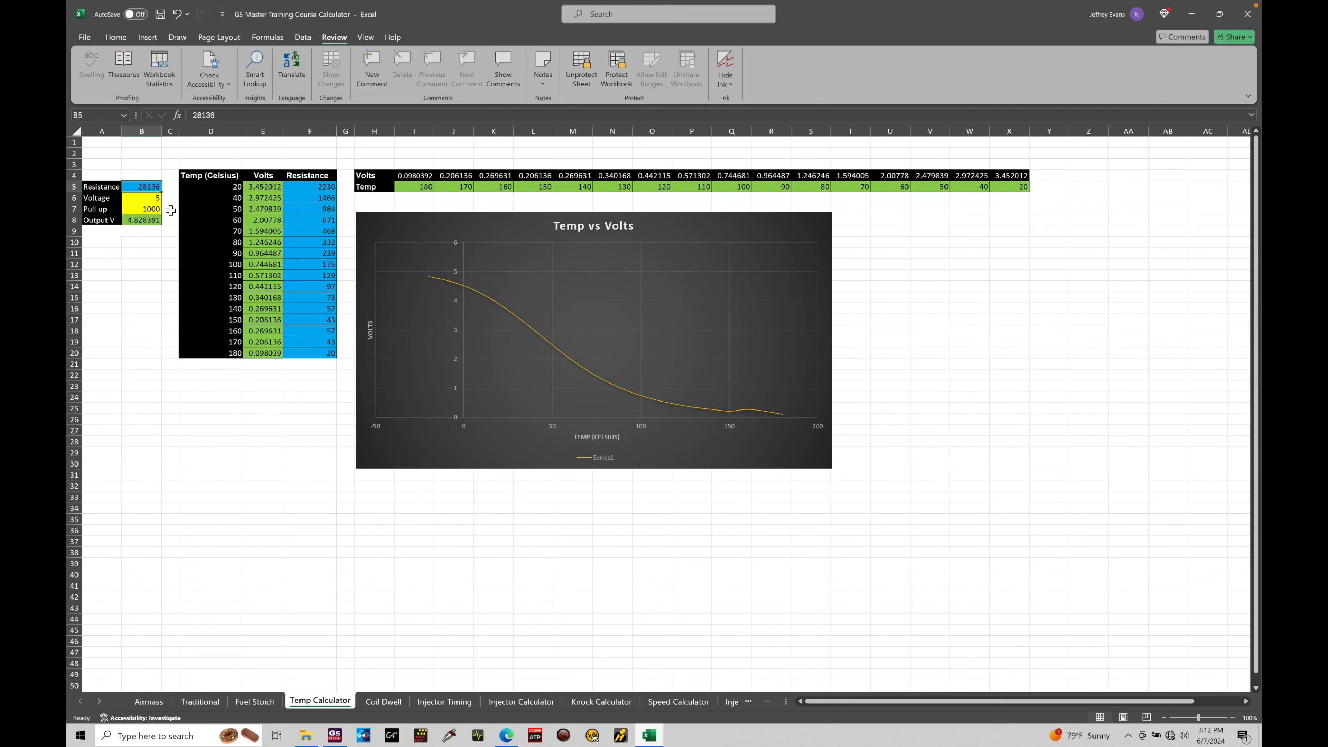
left_click(144, 231)
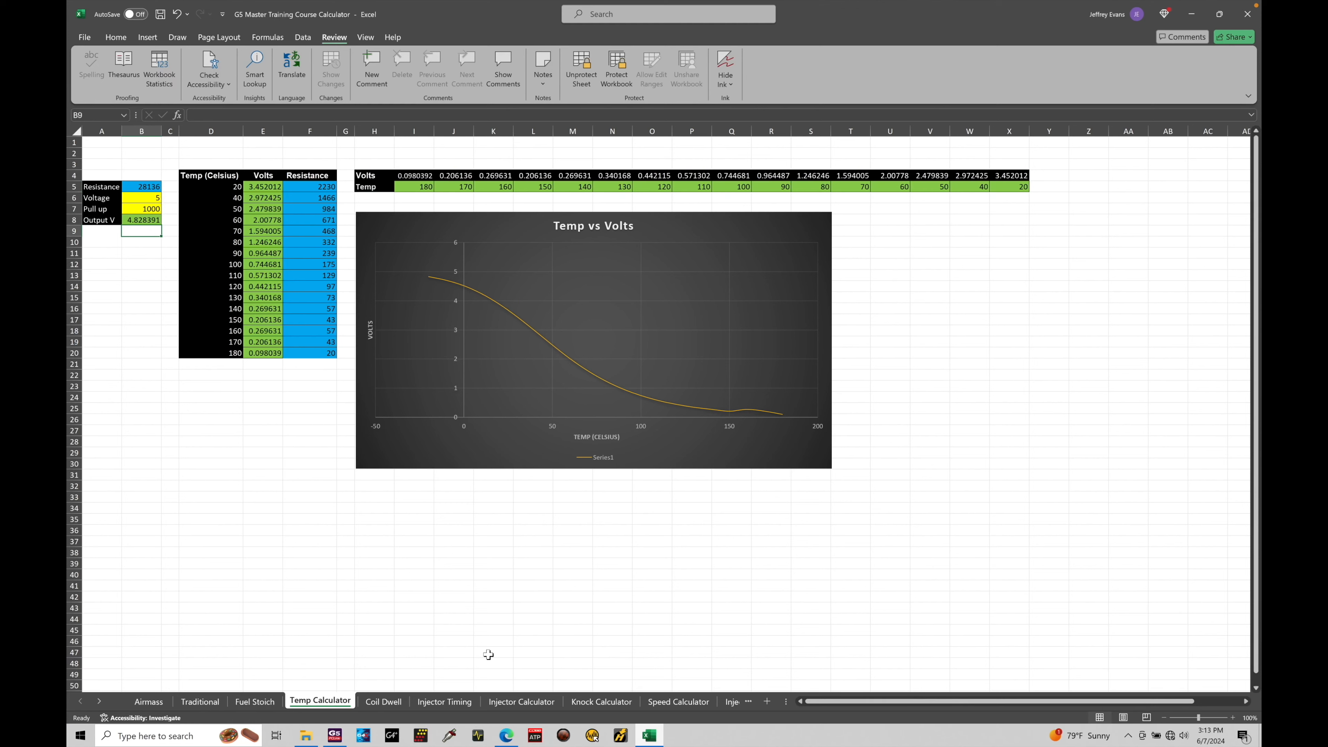
left_click(335, 735)
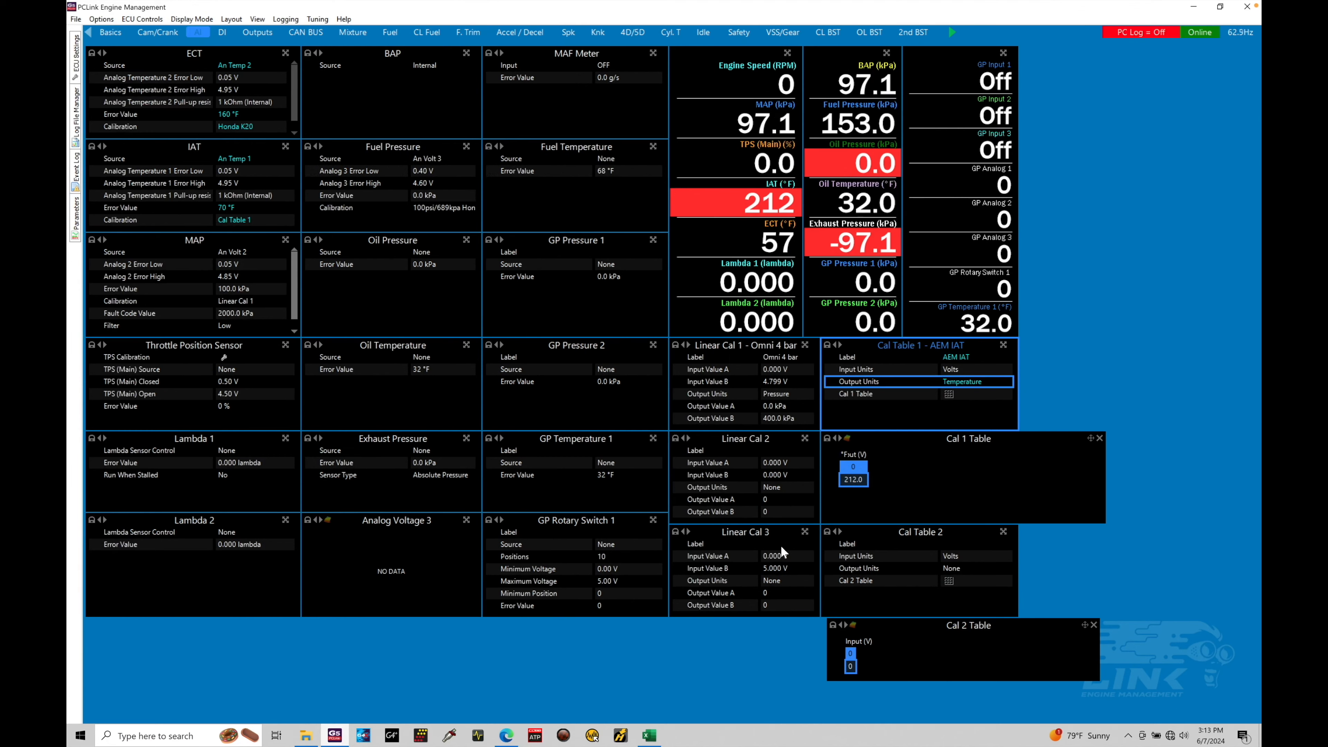
left_click(653, 735)
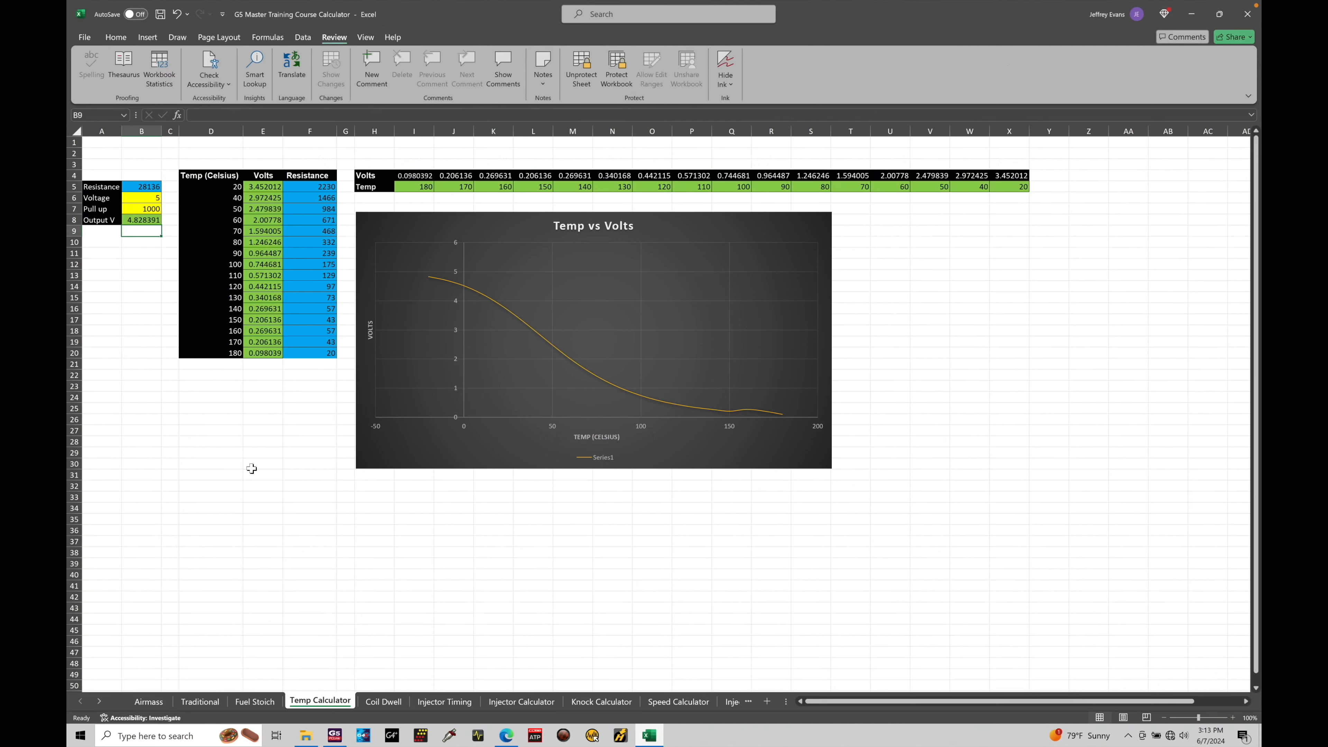
left_click(504, 703)
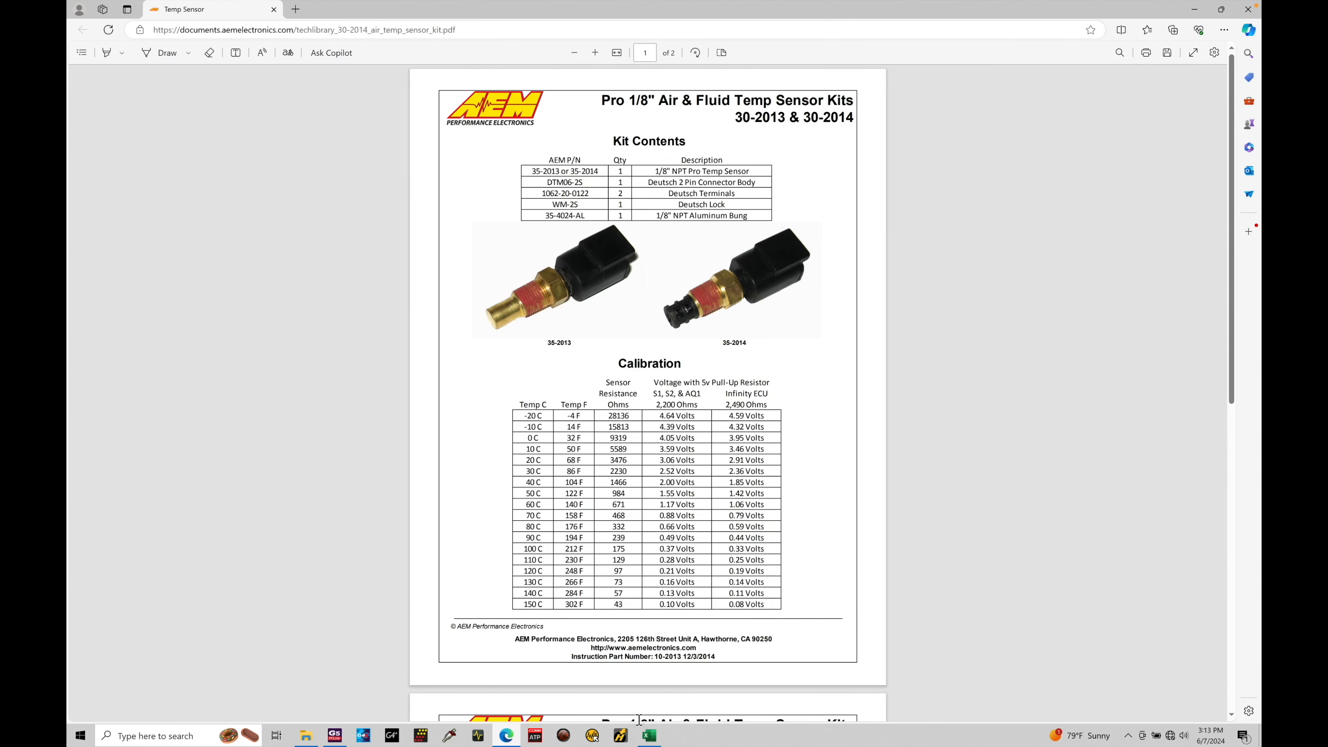
left_click(649, 736)
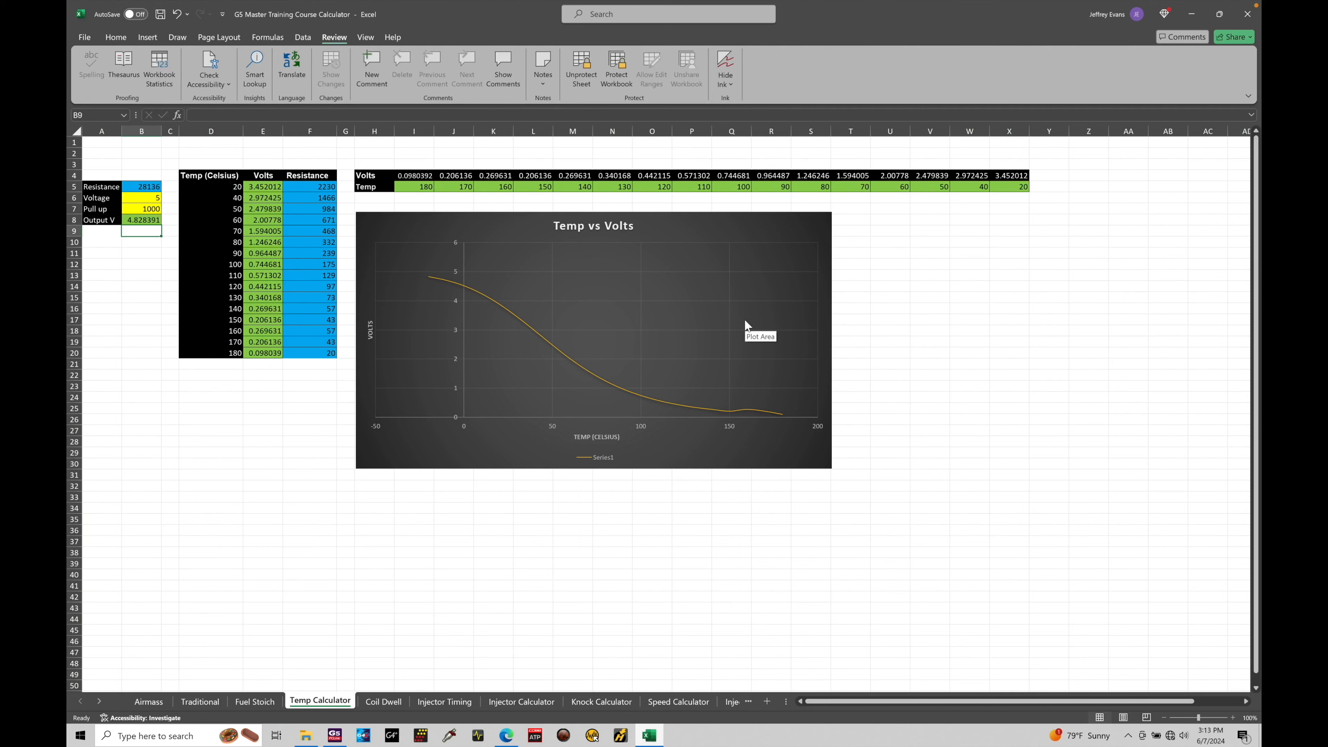
left_click(334, 736)
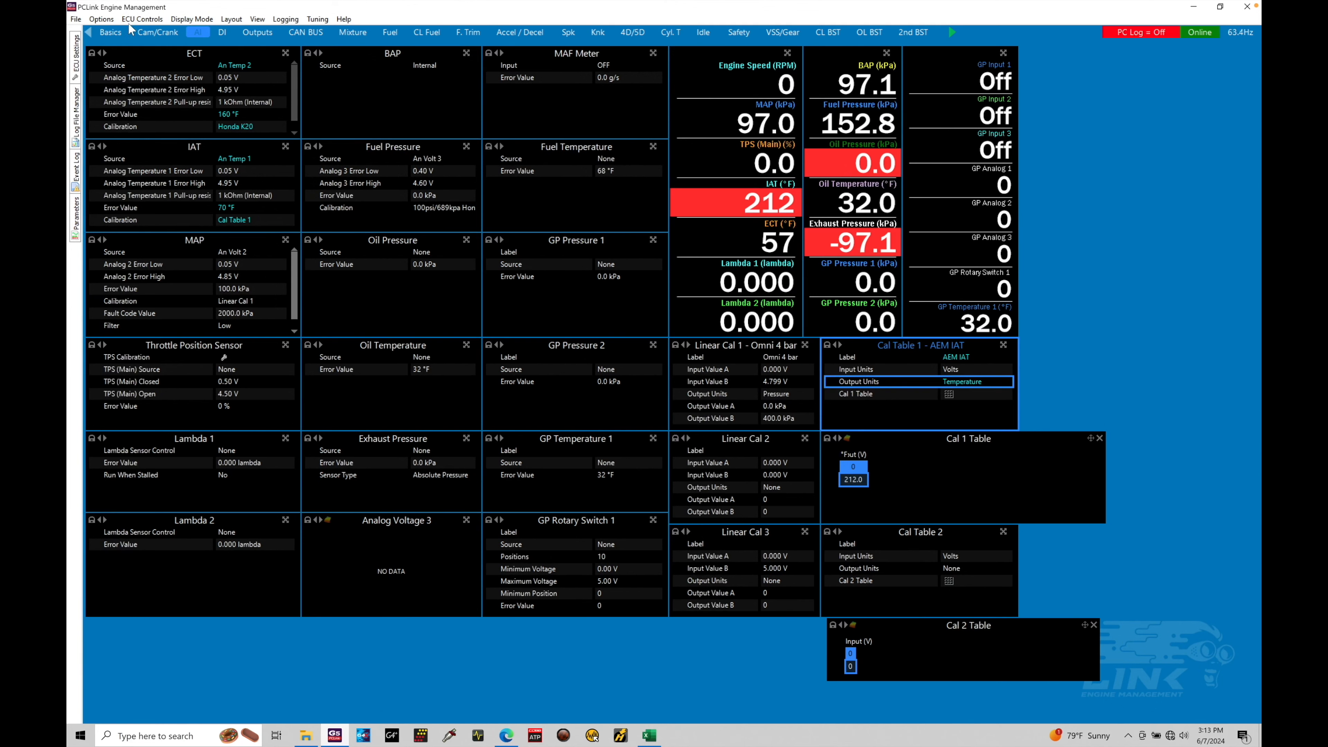
- Switch the display units to Imperial and back to Metric
left_click(101, 18)
mouse_move(174, 89)
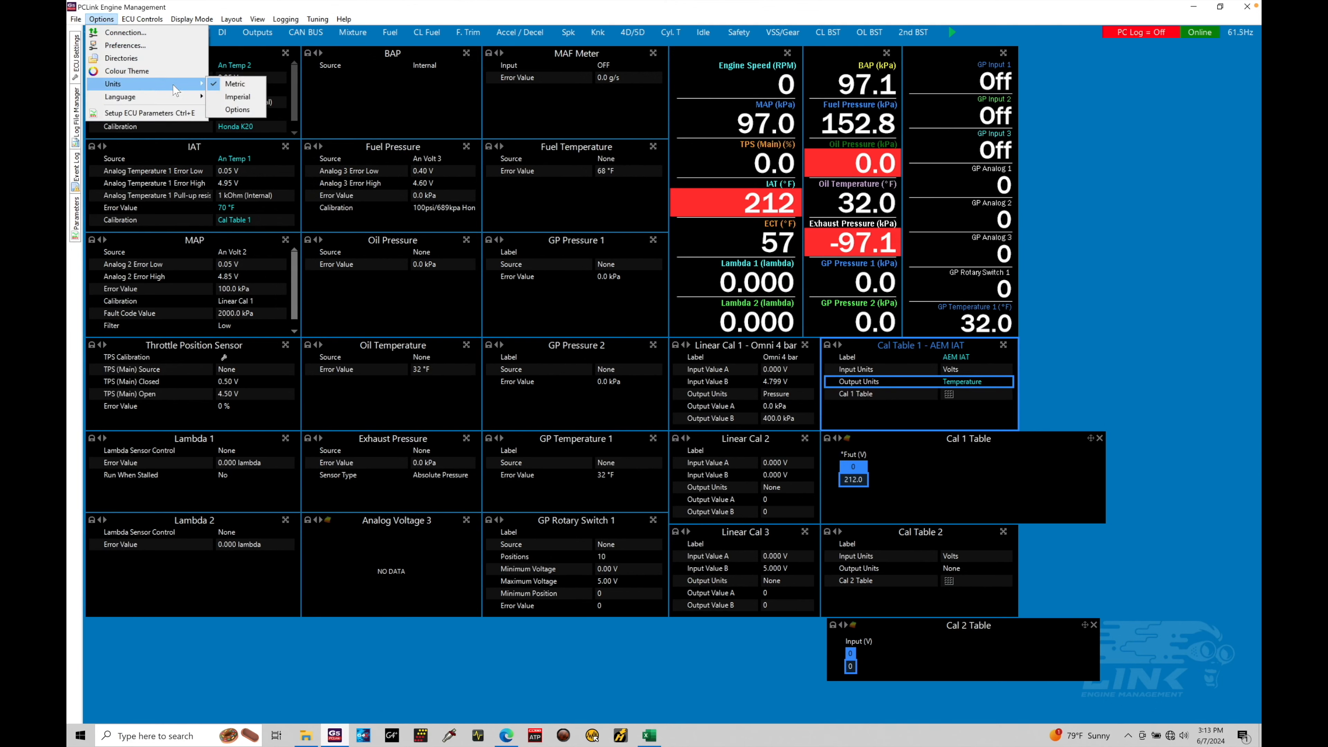
left_click(237, 96)
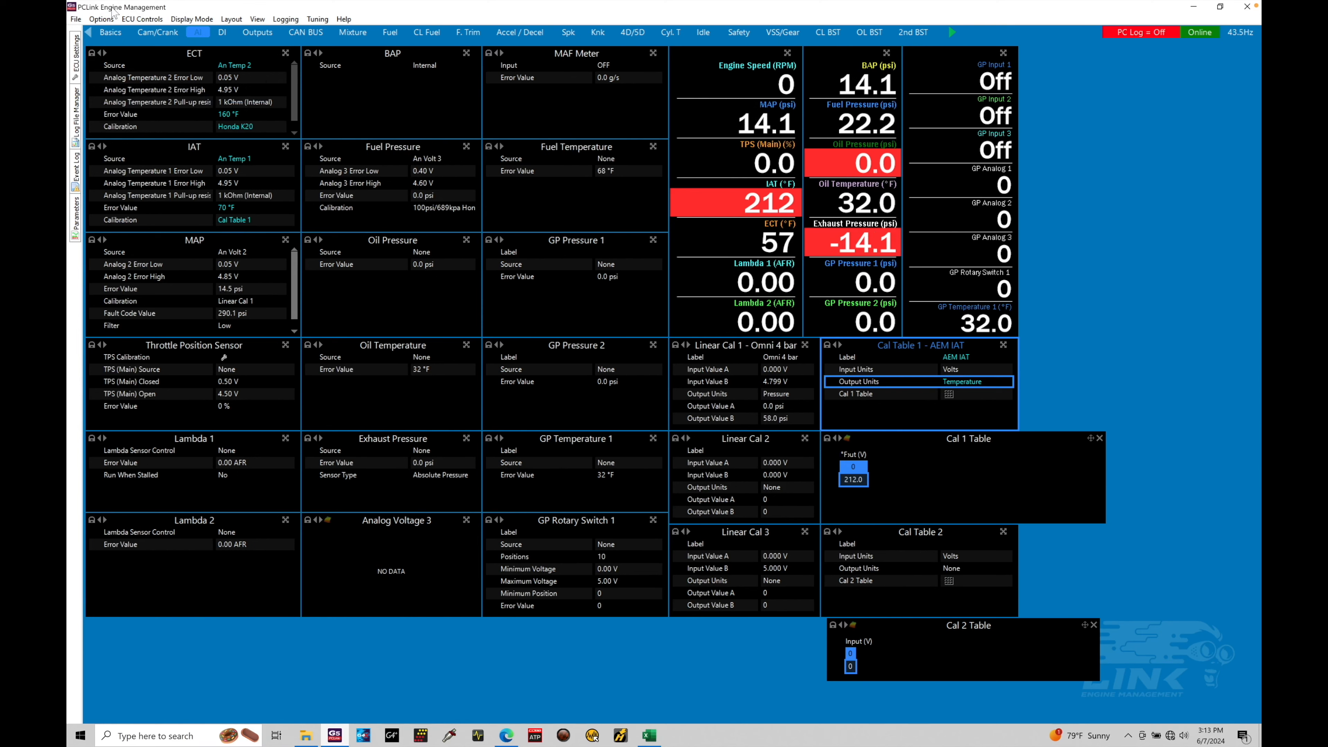
left_click(102, 18)
mouse_move(150, 85)
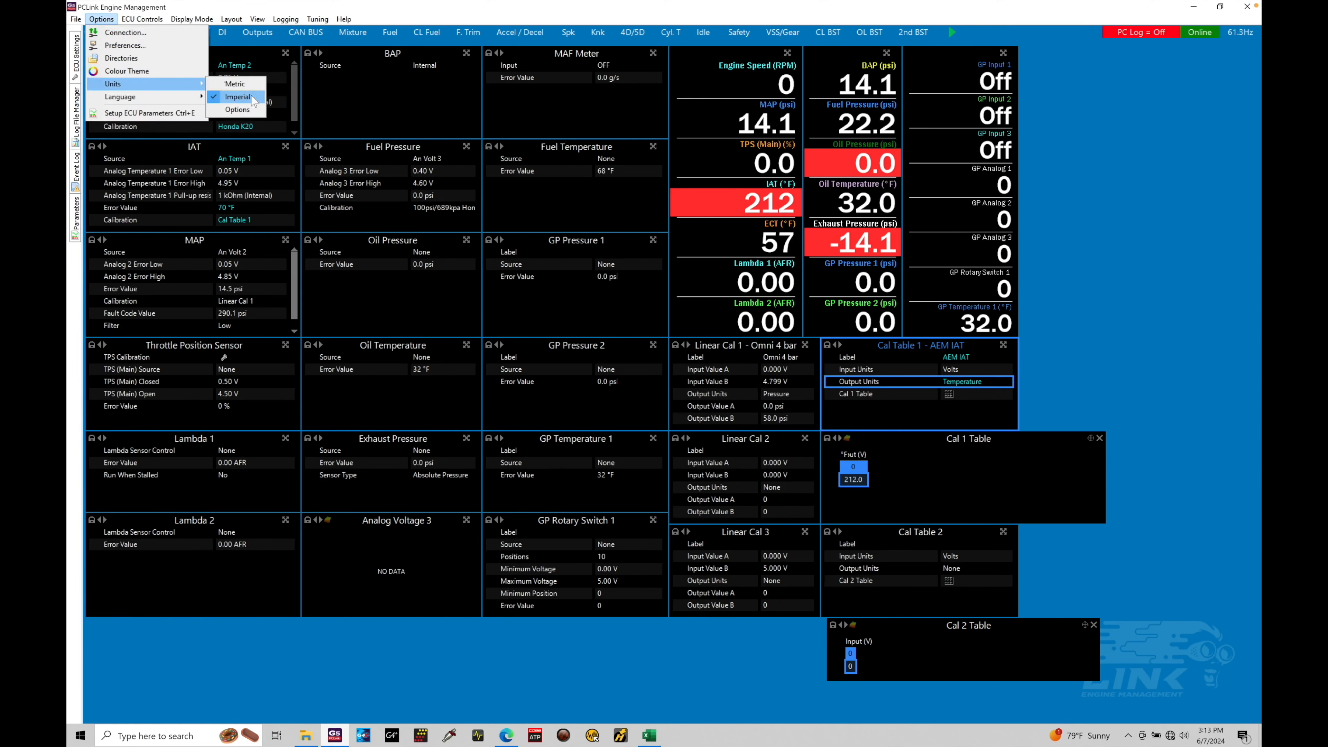
left_click(235, 84)
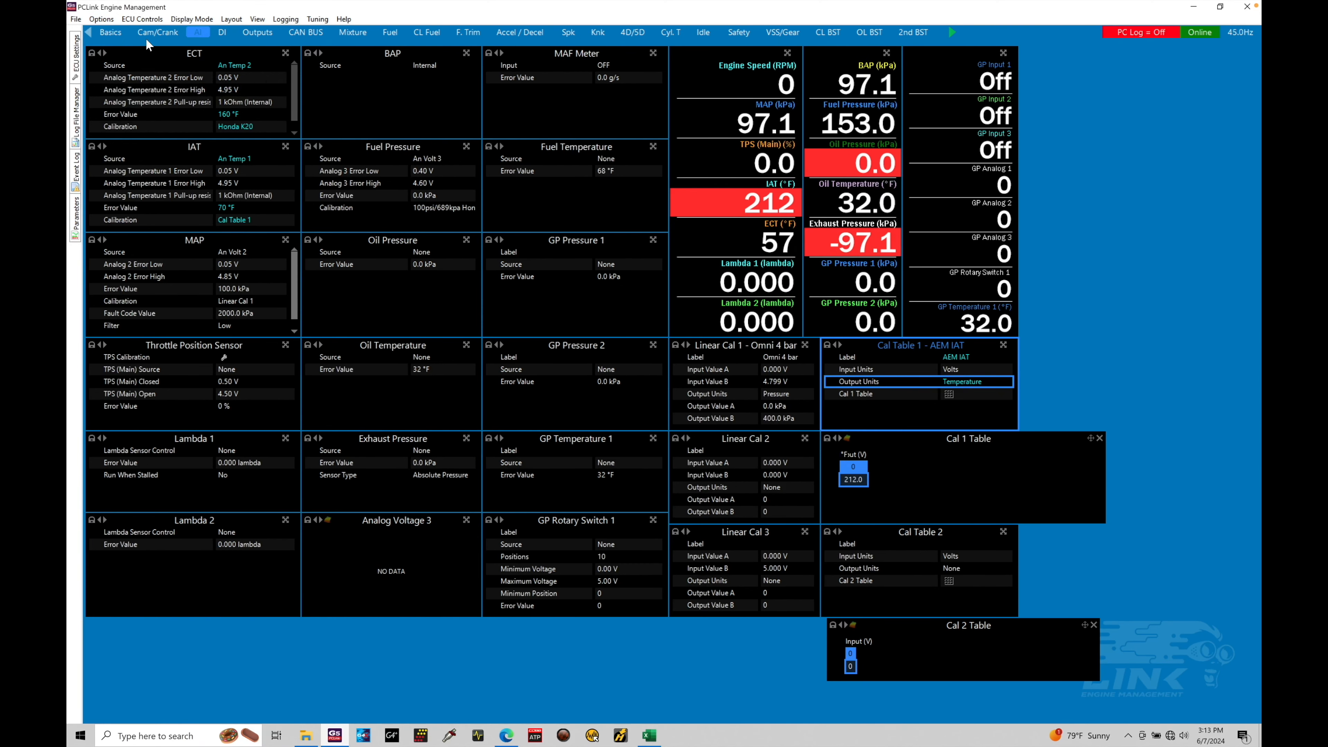
- Set the temperature unit of the Metric unit system to °C in the unit options
left_click(101, 19)
mouse_move(157, 84)
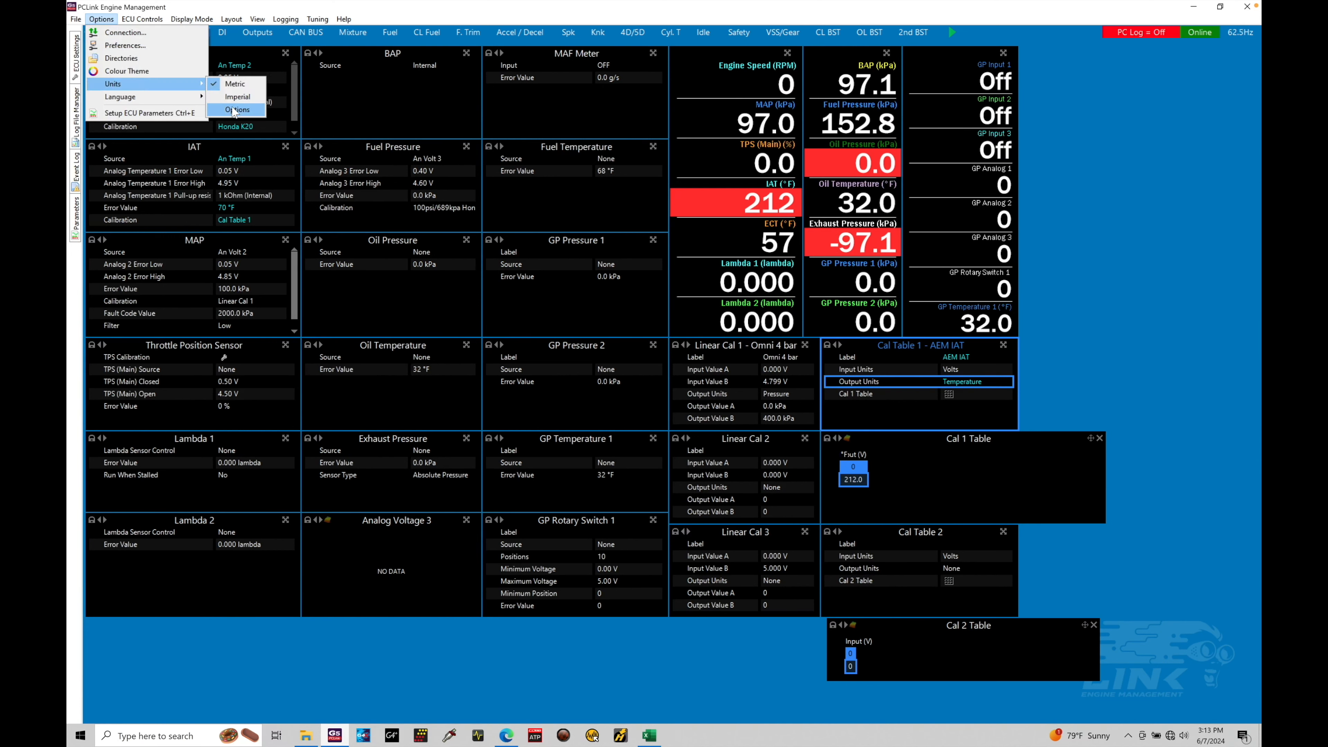
left_click(237, 110)
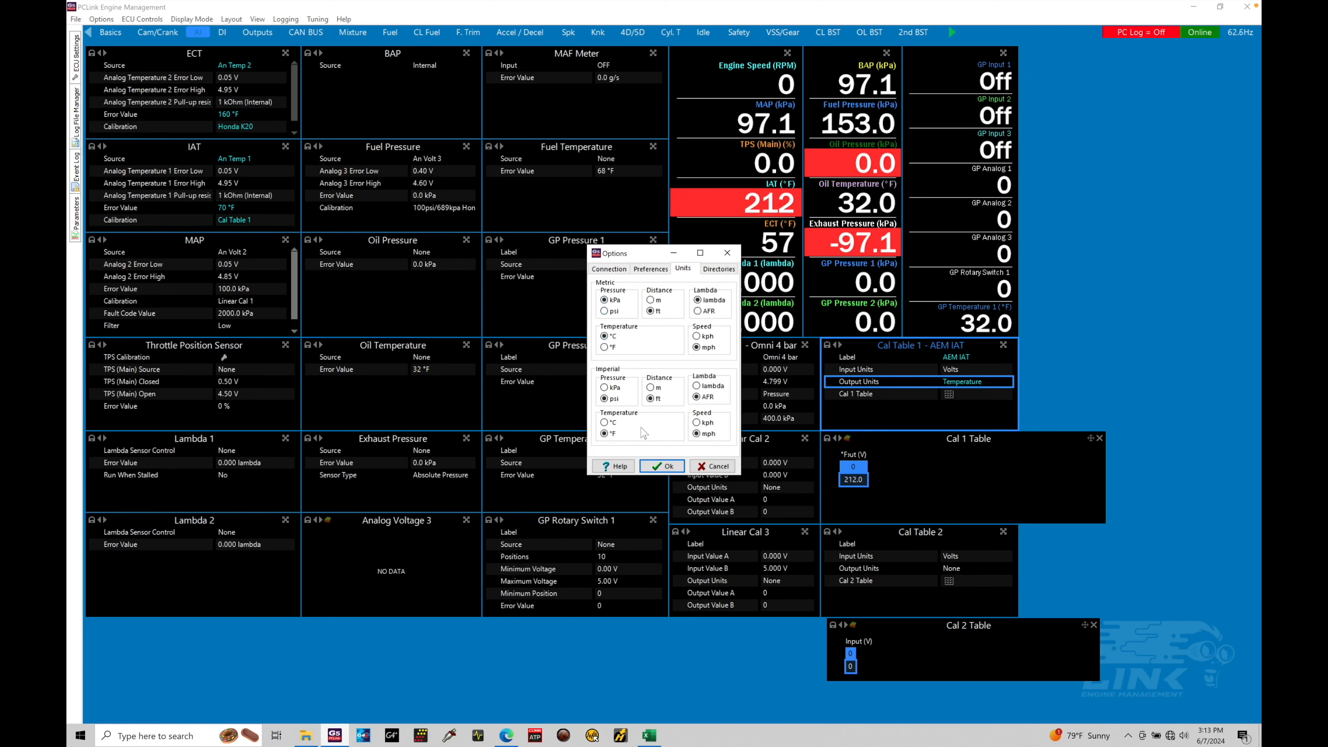
left_click(667, 469)
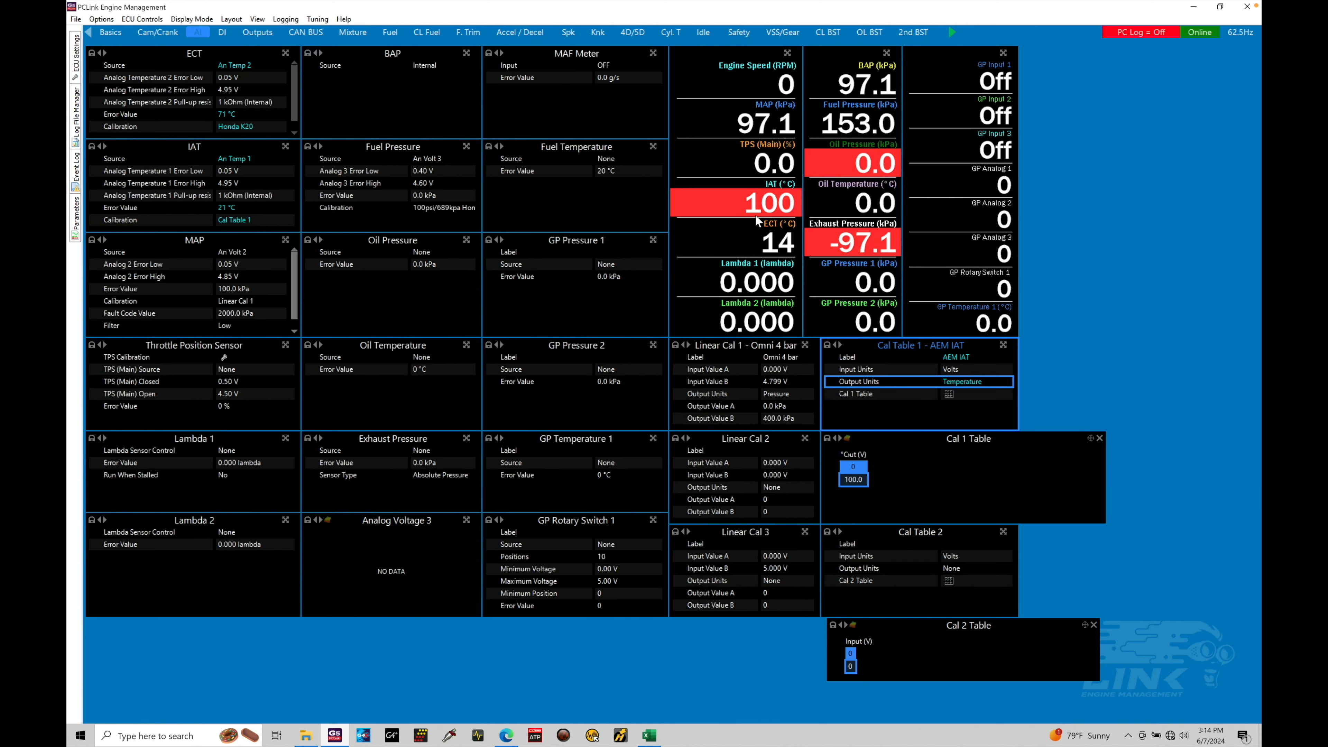
- Review the AEM PDF's calibration table in Edge, and select the Celsius temperatures D5:D20 on the Temp Calculator sheet in Excel
left_click(514, 733)
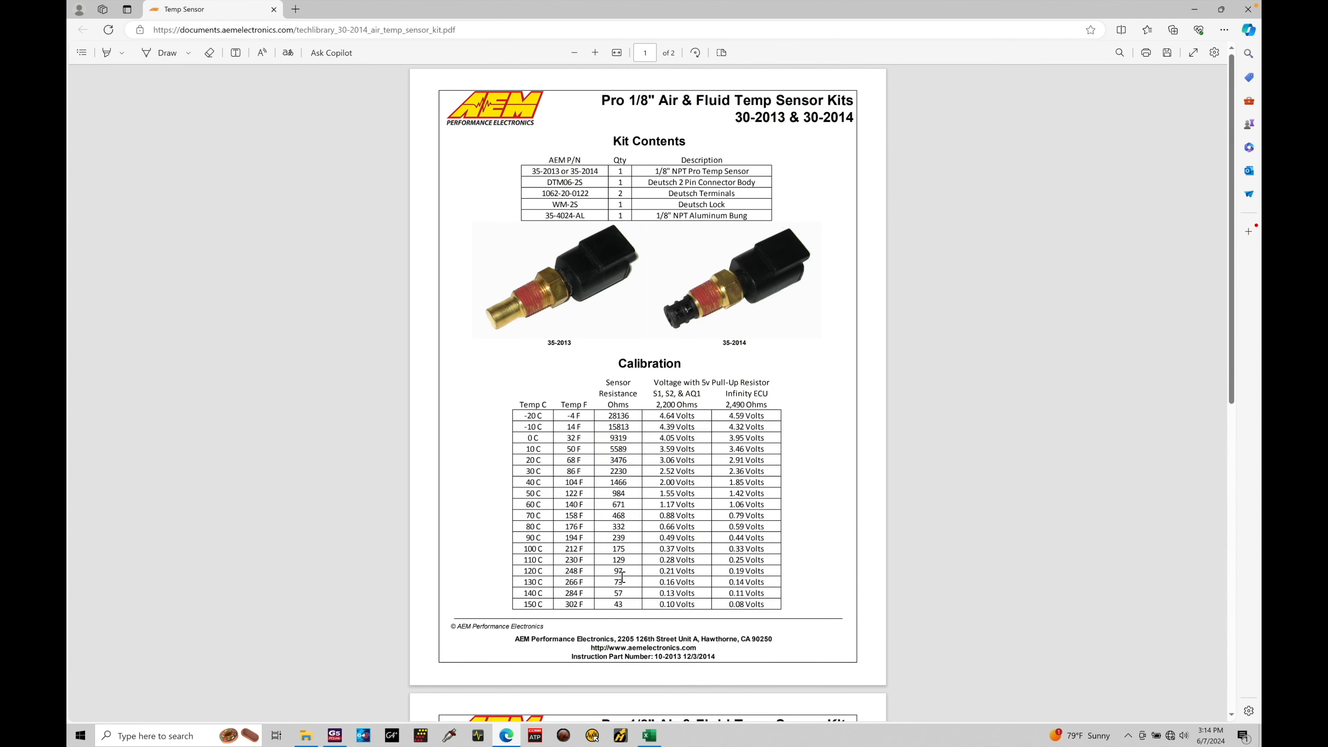
left_click(649, 735)
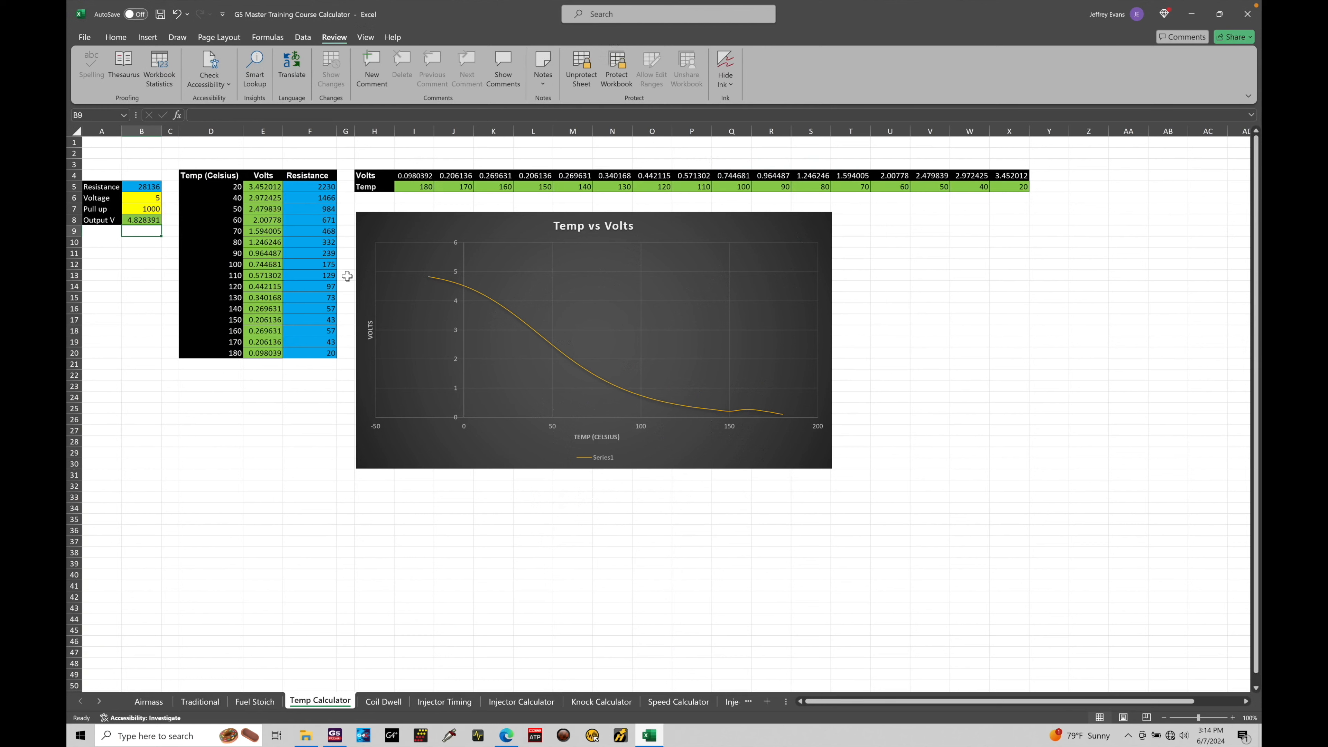
left_click_drag(229, 188, 233, 355)
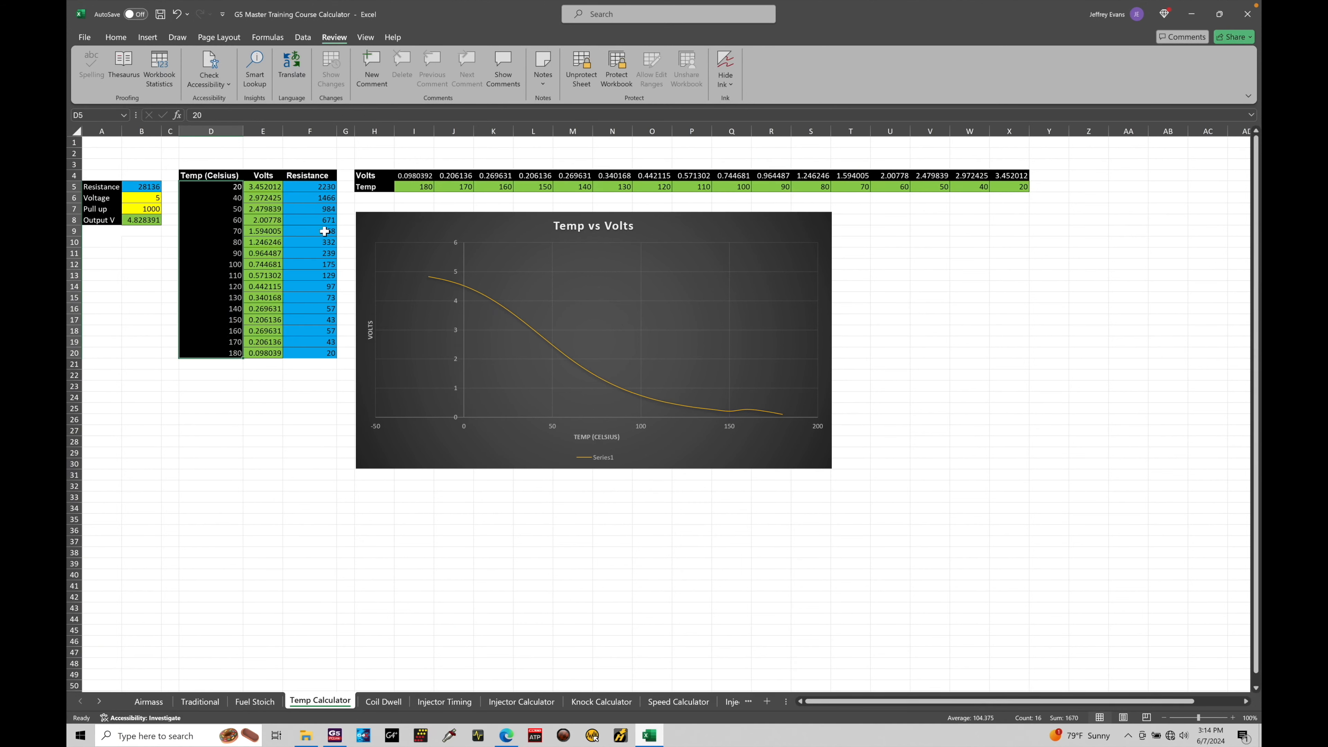
- Compare the resistance column F5:F20 on the Temp Calculator sheet with the Cal 1 Table in PCLink and the AEM PDF's calibration table in Edge
left_click_drag(328, 188, 334, 354)
left_click(315, 439)
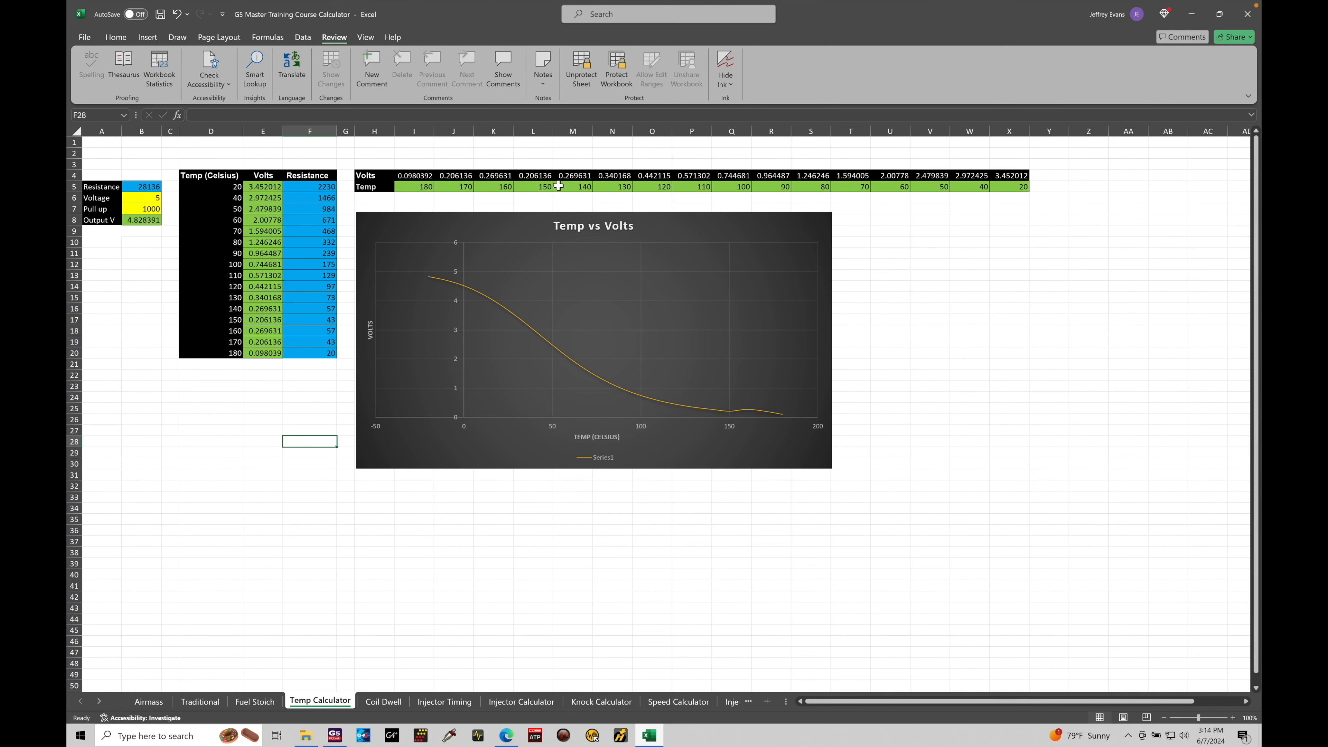
left_click(335, 735)
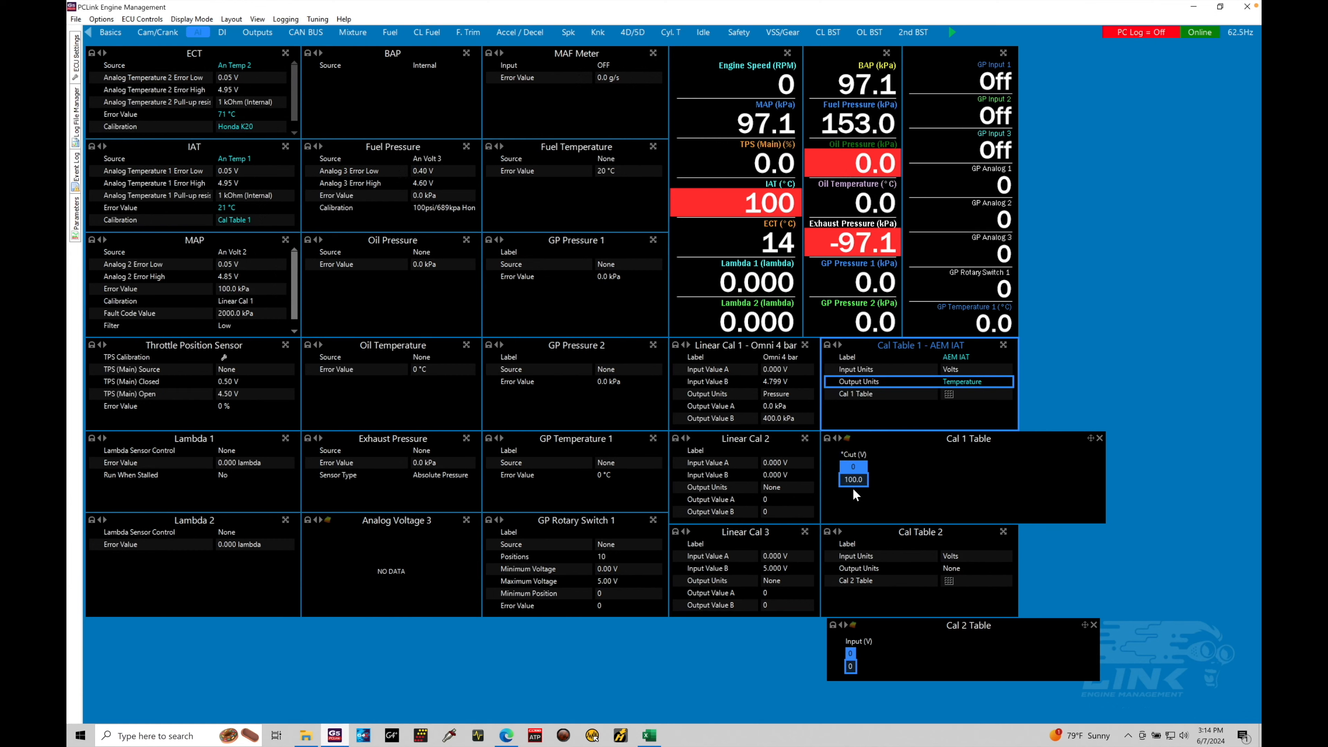
left_click(649, 735)
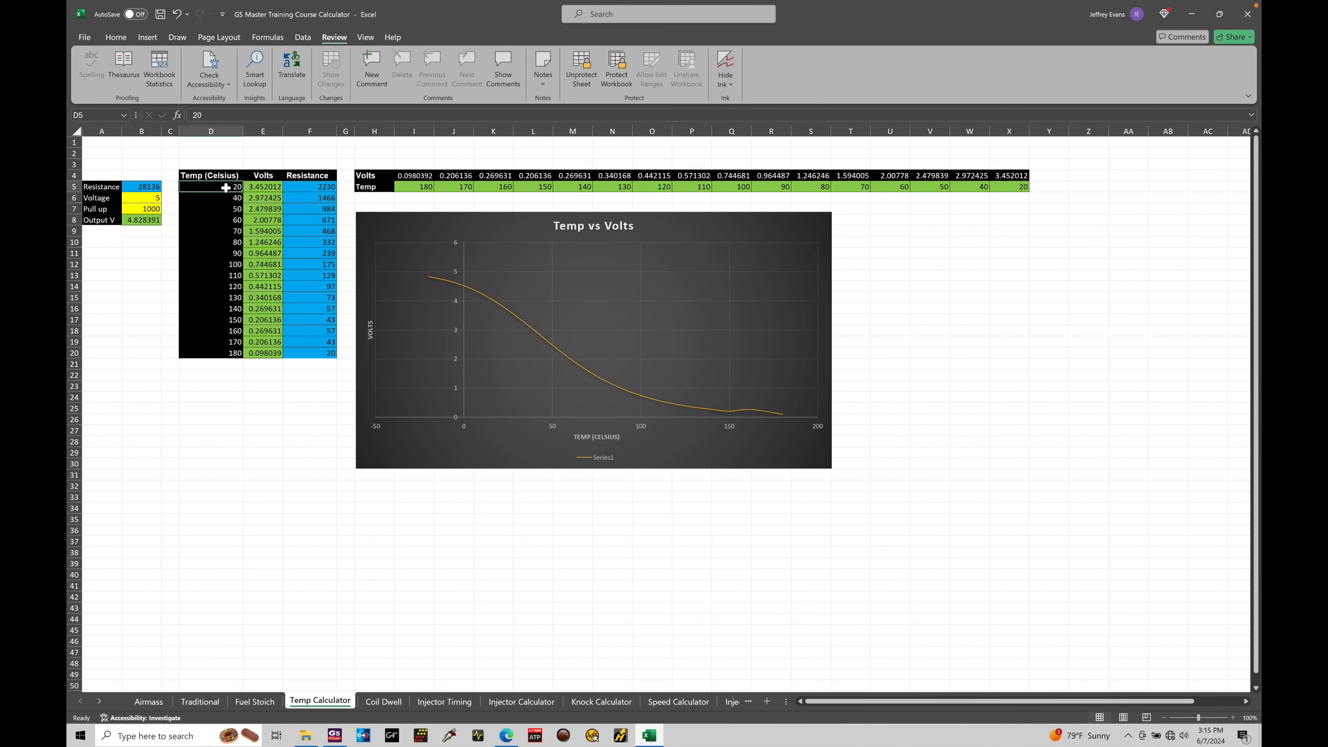
left_click(505, 736)
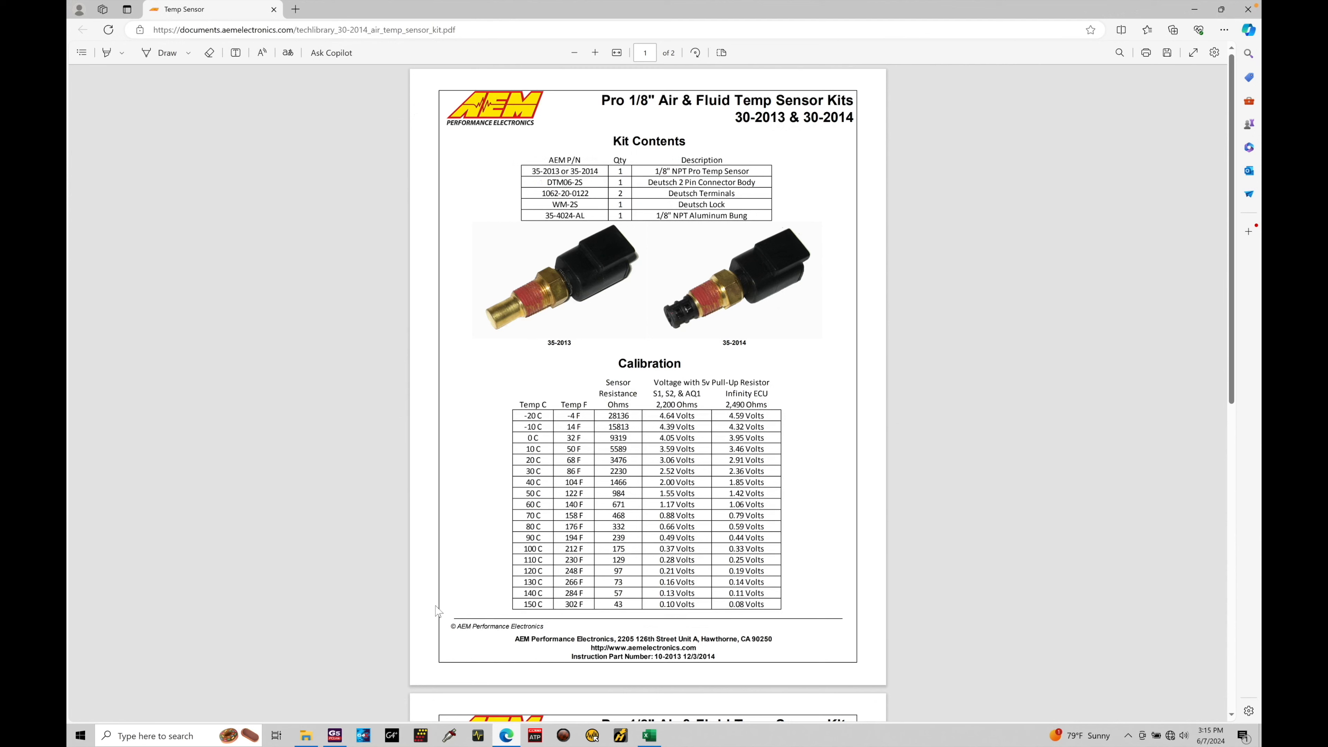
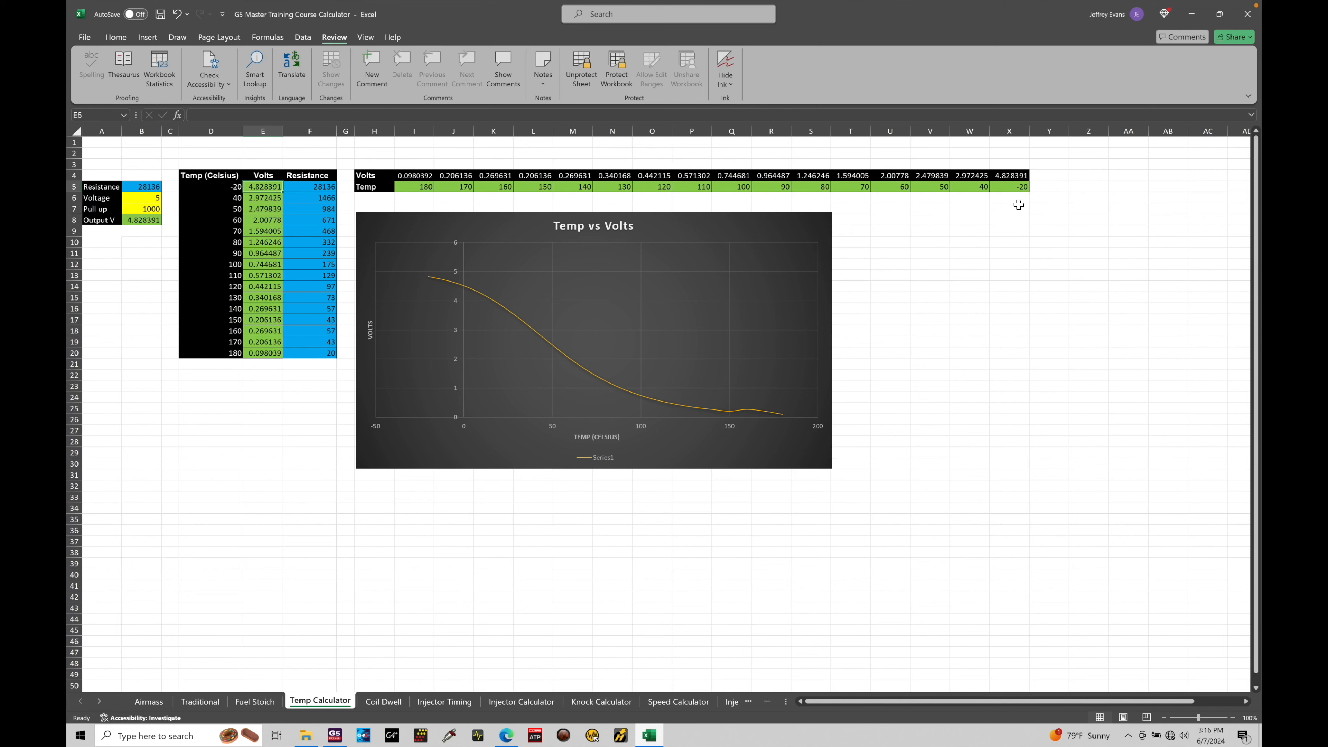
- Enter the AEM PDF's second calibration point on the Temp Calculator sheet in Excel: temperature -10 and resistance 15813
left_click(223, 198)
type("-")
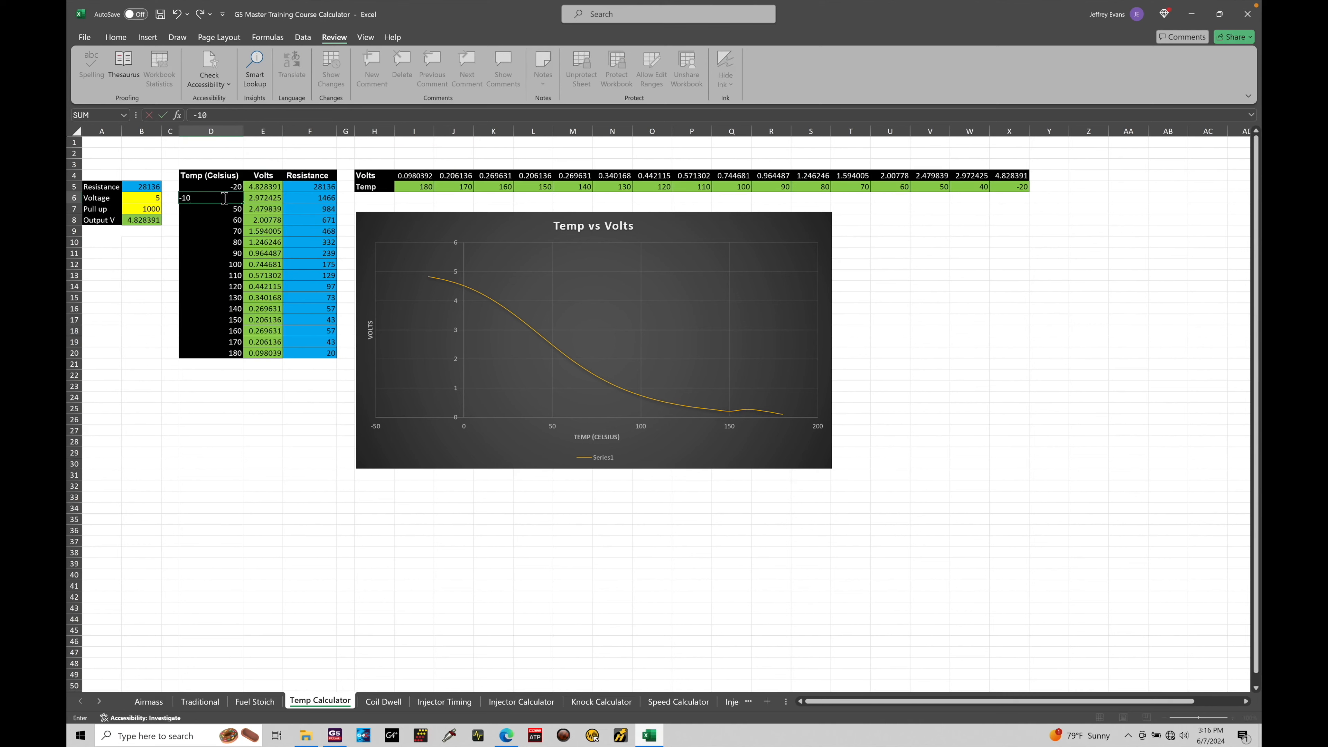
type("10")
left_click(313, 198)
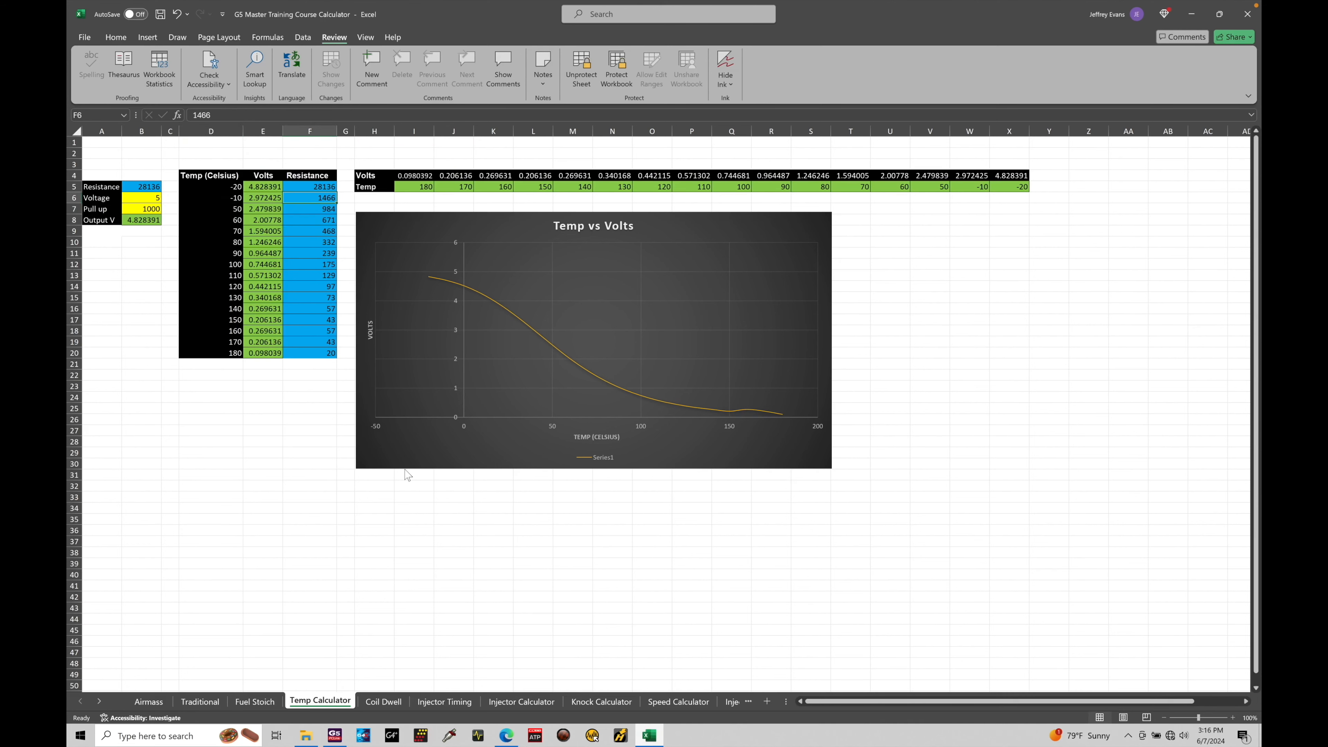
left_click(505, 734)
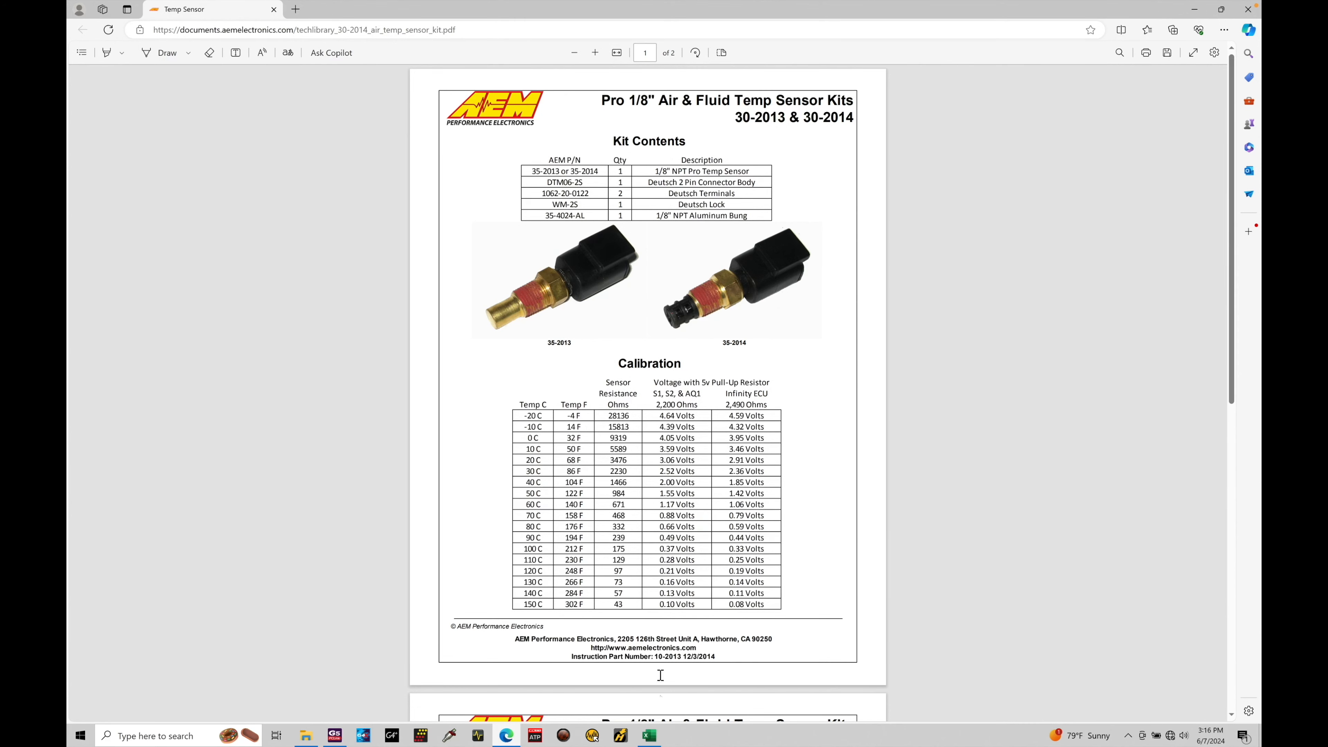
left_click(654, 731)
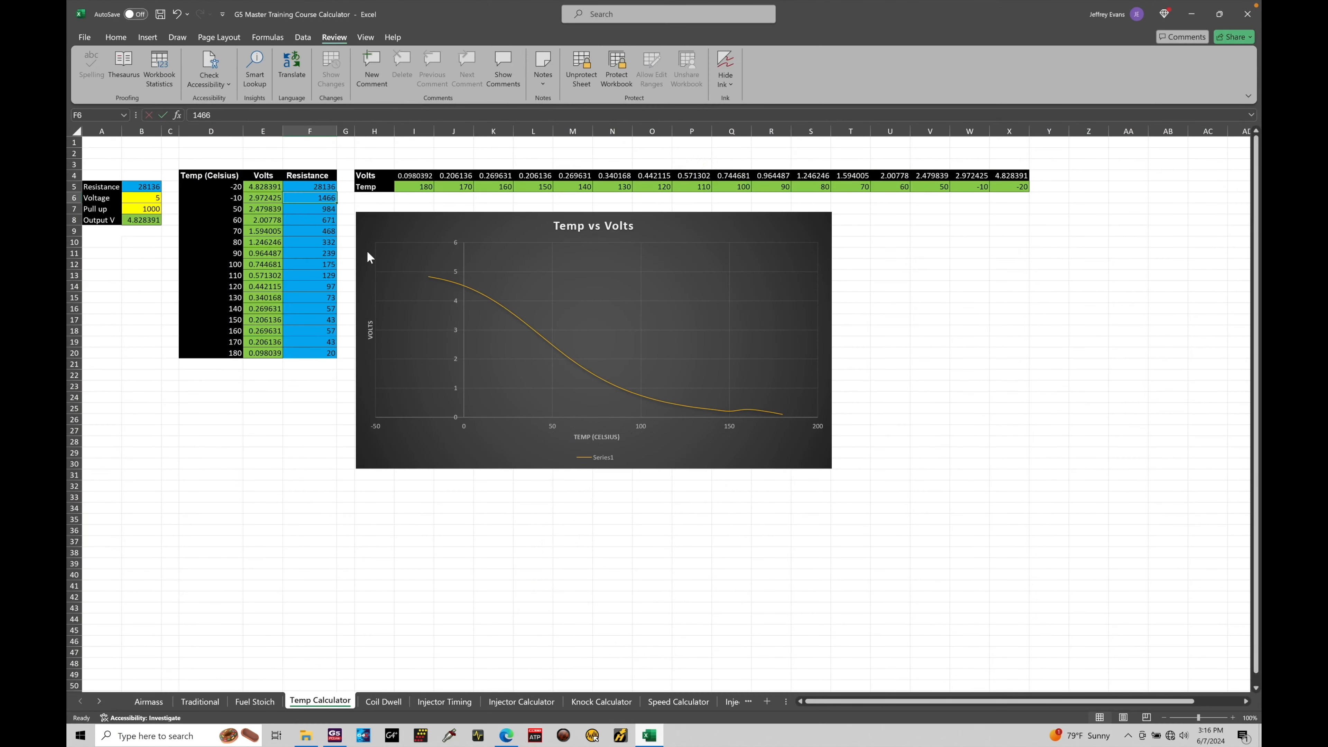
type("15813")
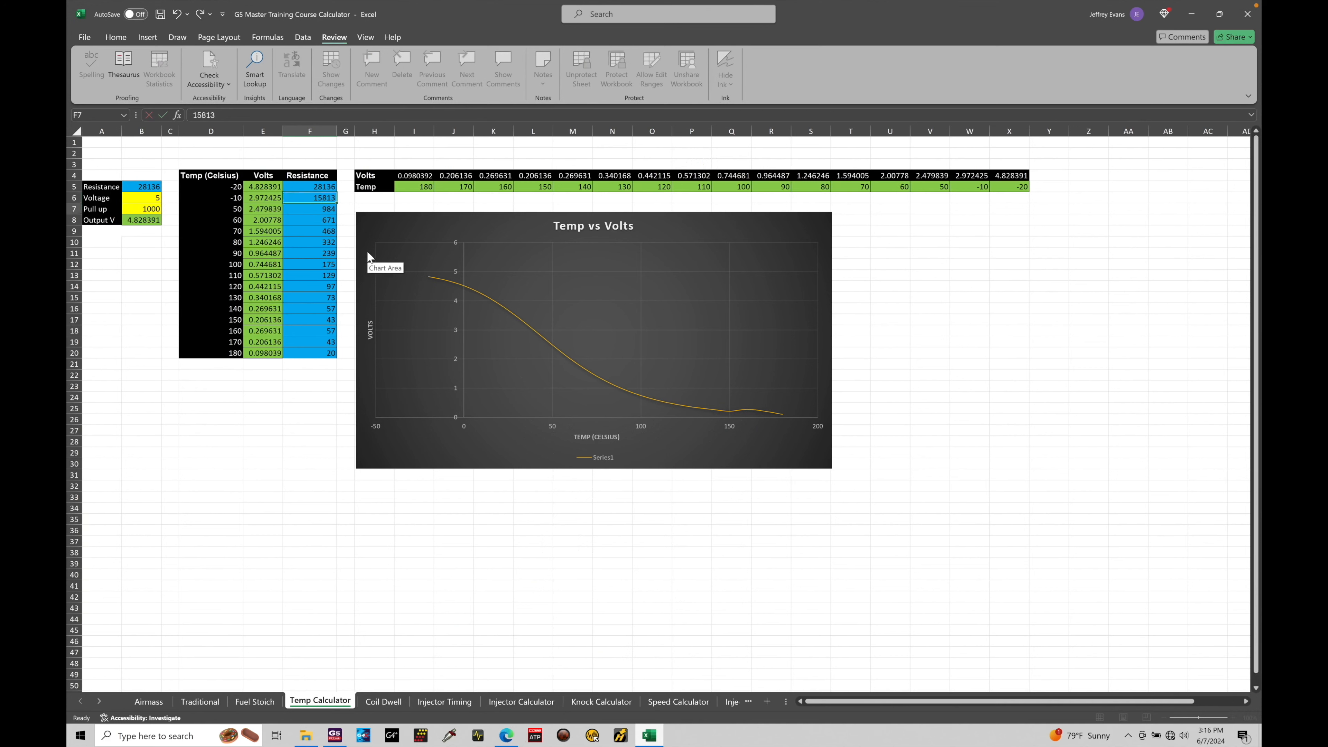
key("Return")
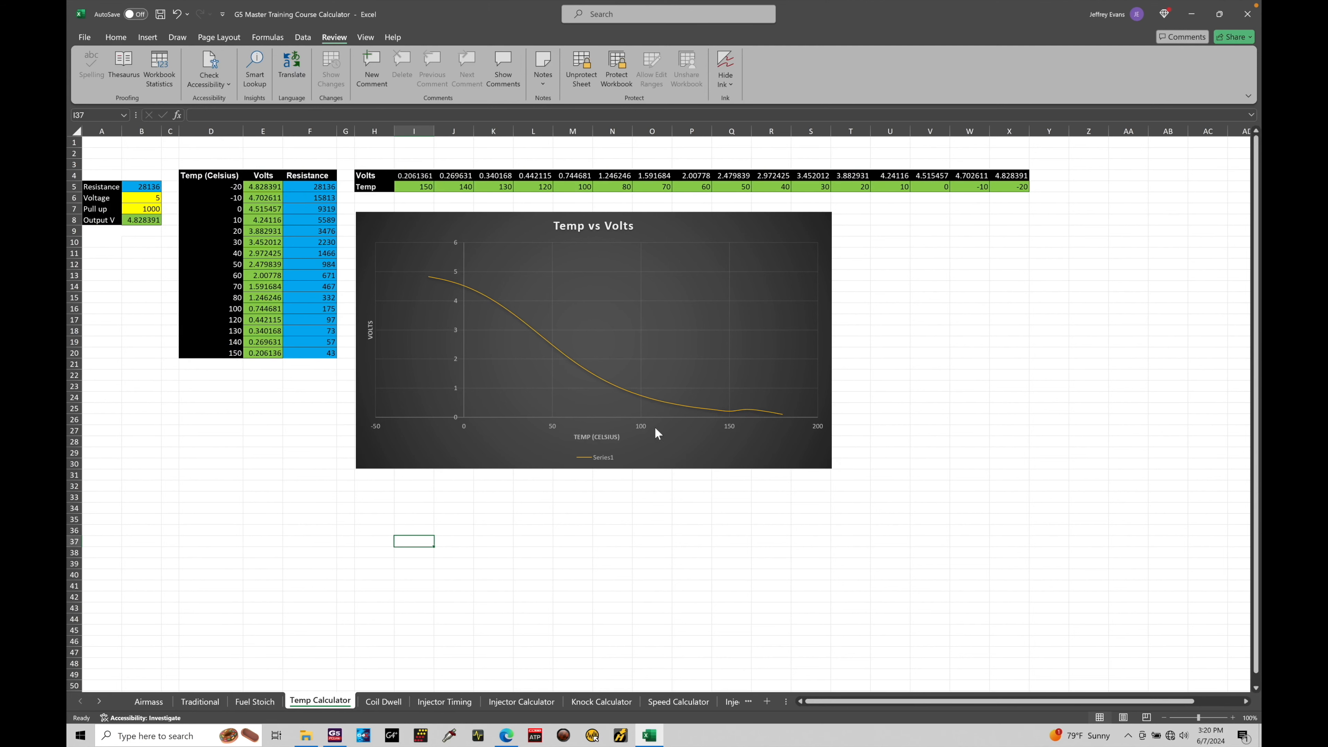
- Switch to PCLink and open the X axis setup of the Cal 1 Table
mouse_move(513, 735)
left_click(337, 734)
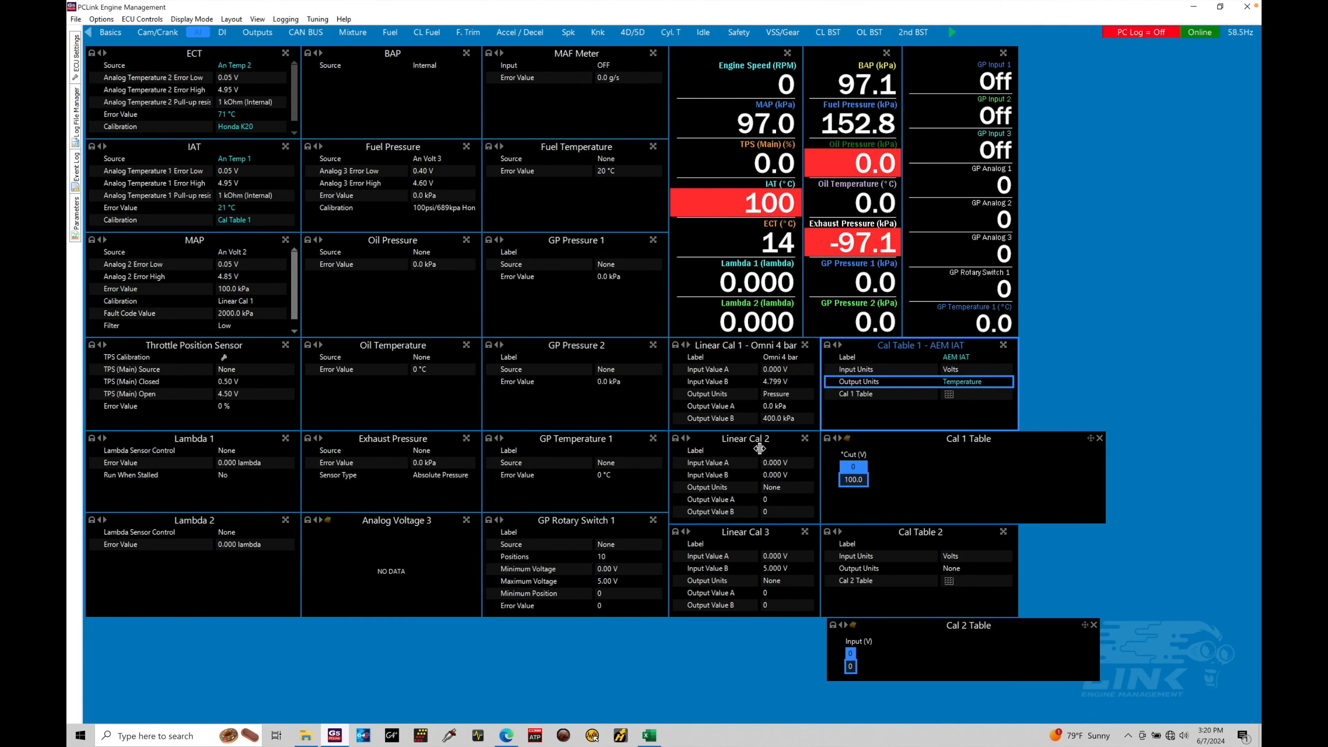
left_click(860, 476)
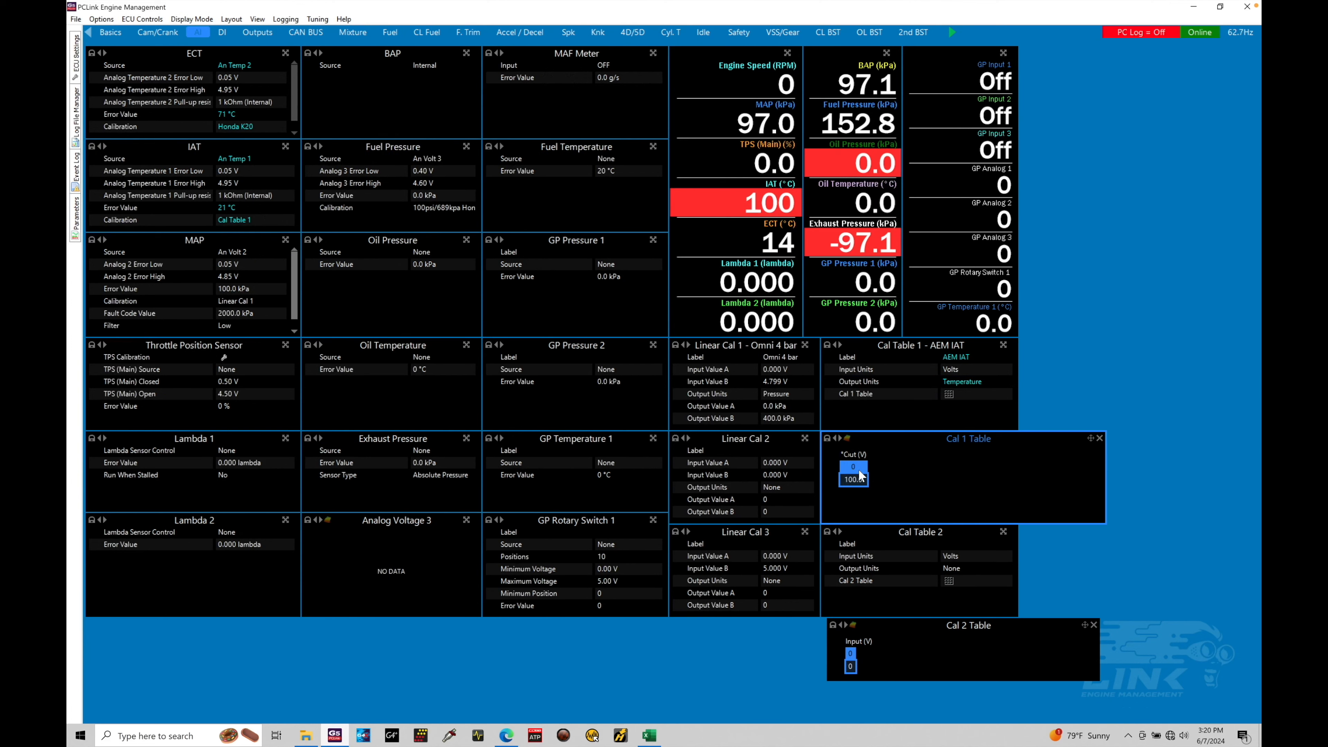
key("x")
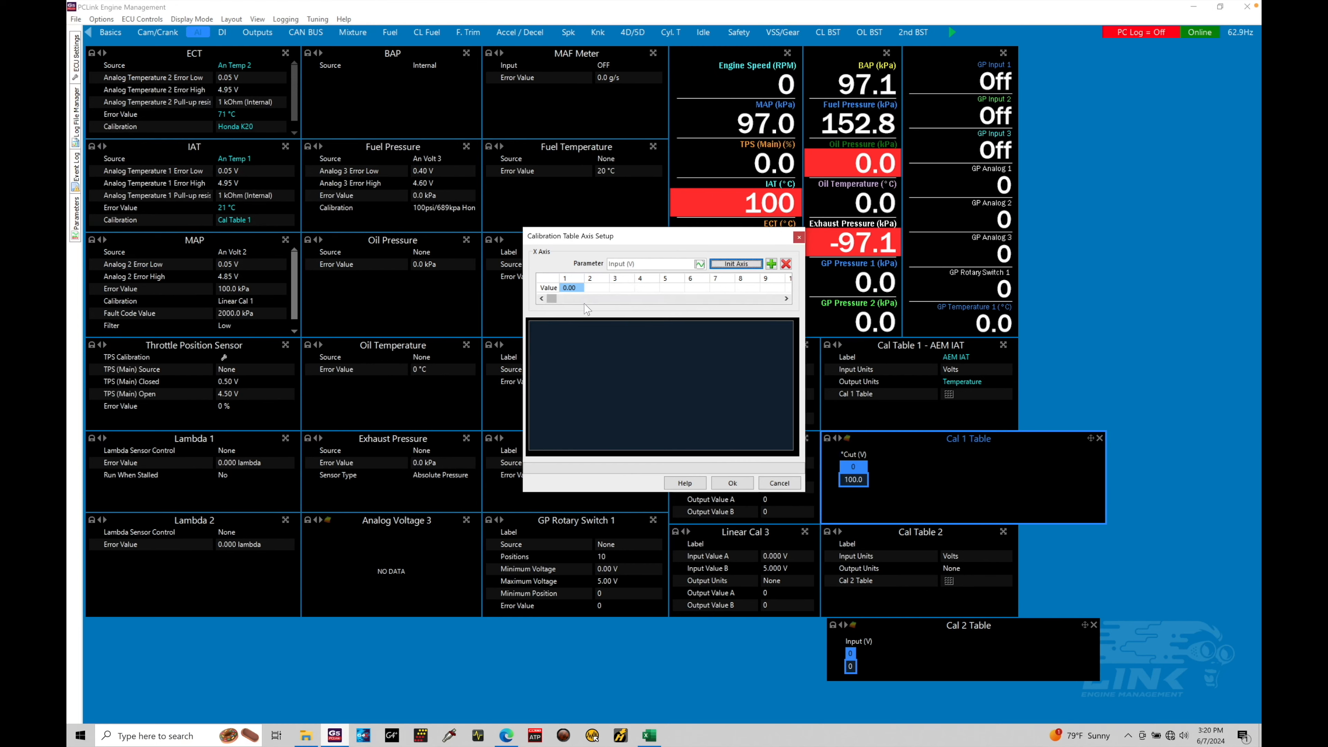
- Try to copy the voltages I4:X4 from the Temp Calculator sheet in Excel into the Cal 1 Table's 16 axis points in PCLink
left_click(649, 735)
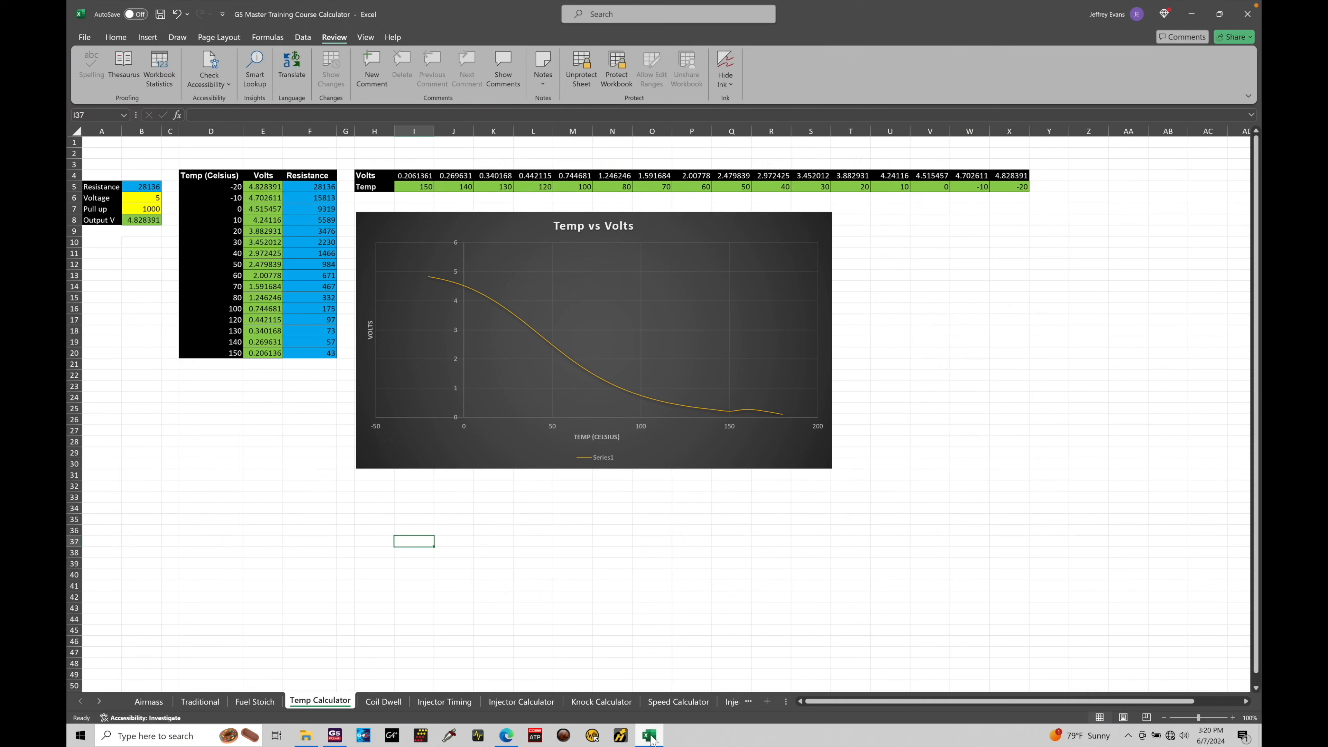
left_click_drag(415, 176, 1002, 178)
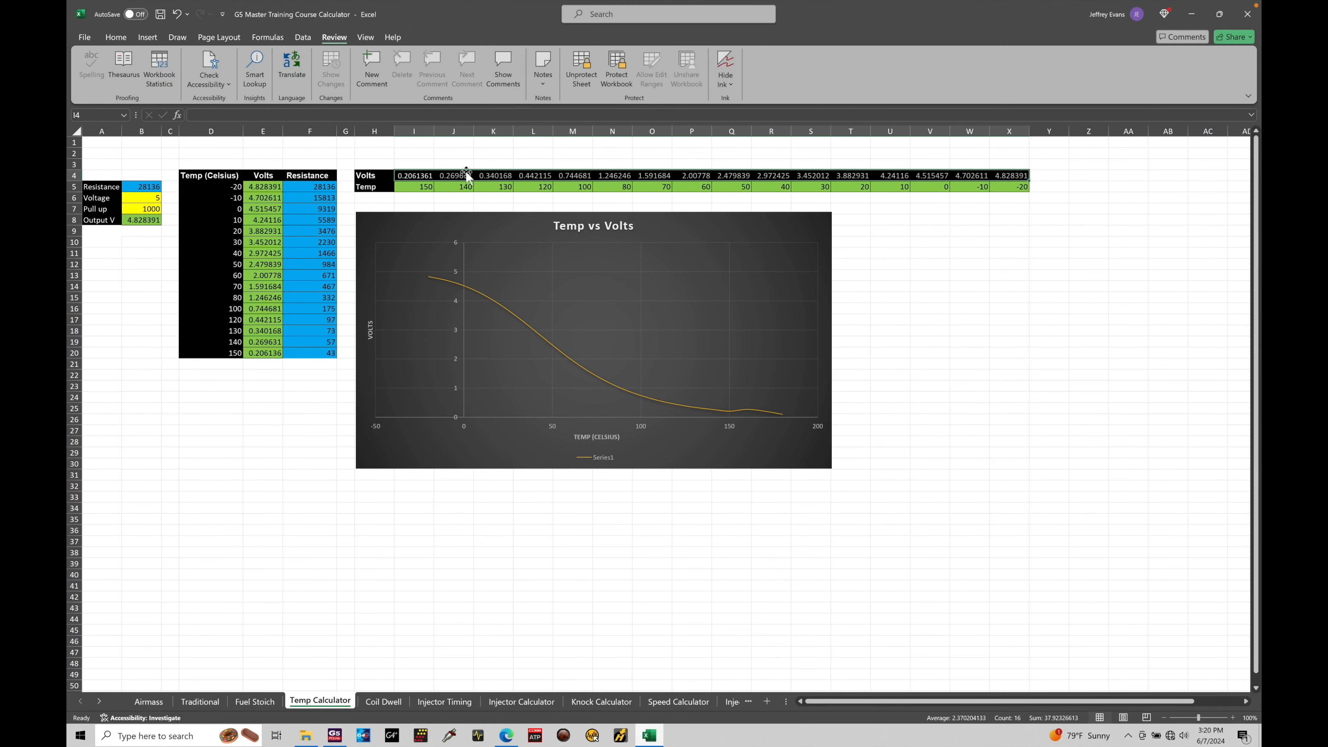
key("ctrl+c")
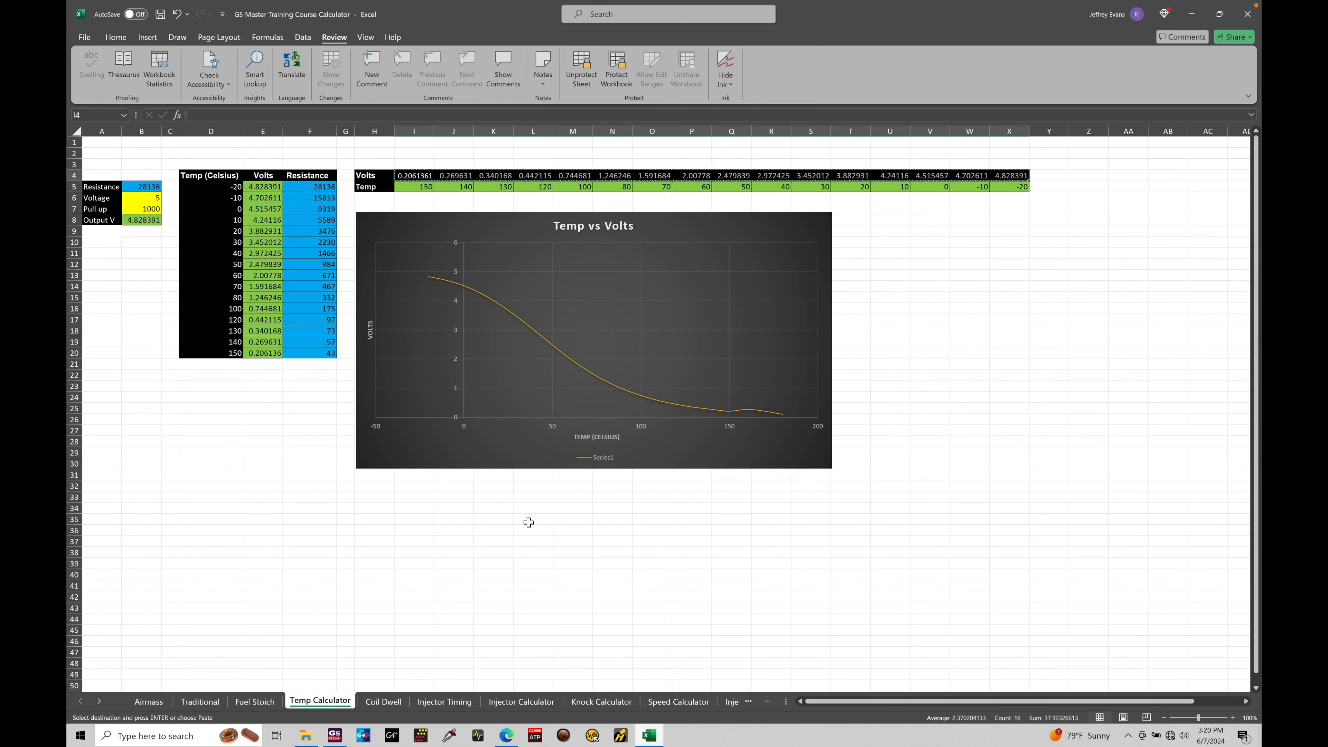
left_click(345, 734)
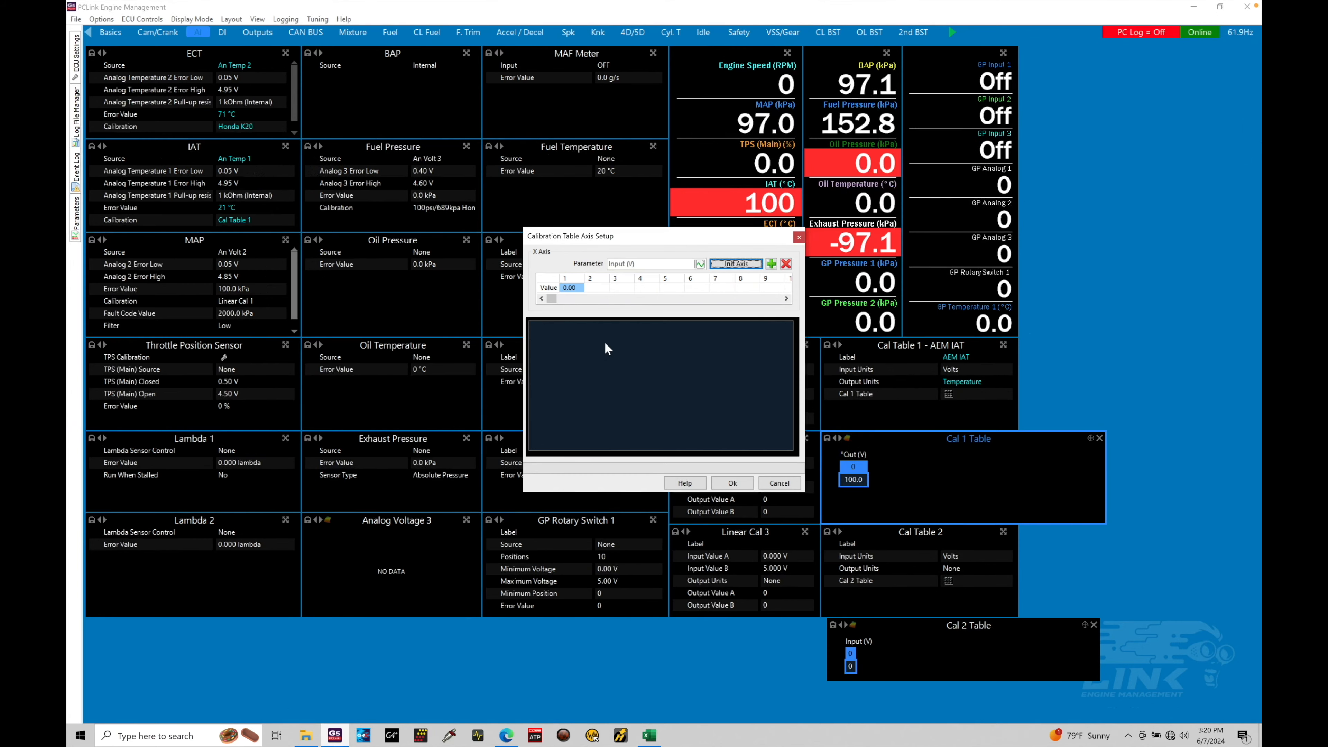
left_click_drag(602, 288, 831, 286)
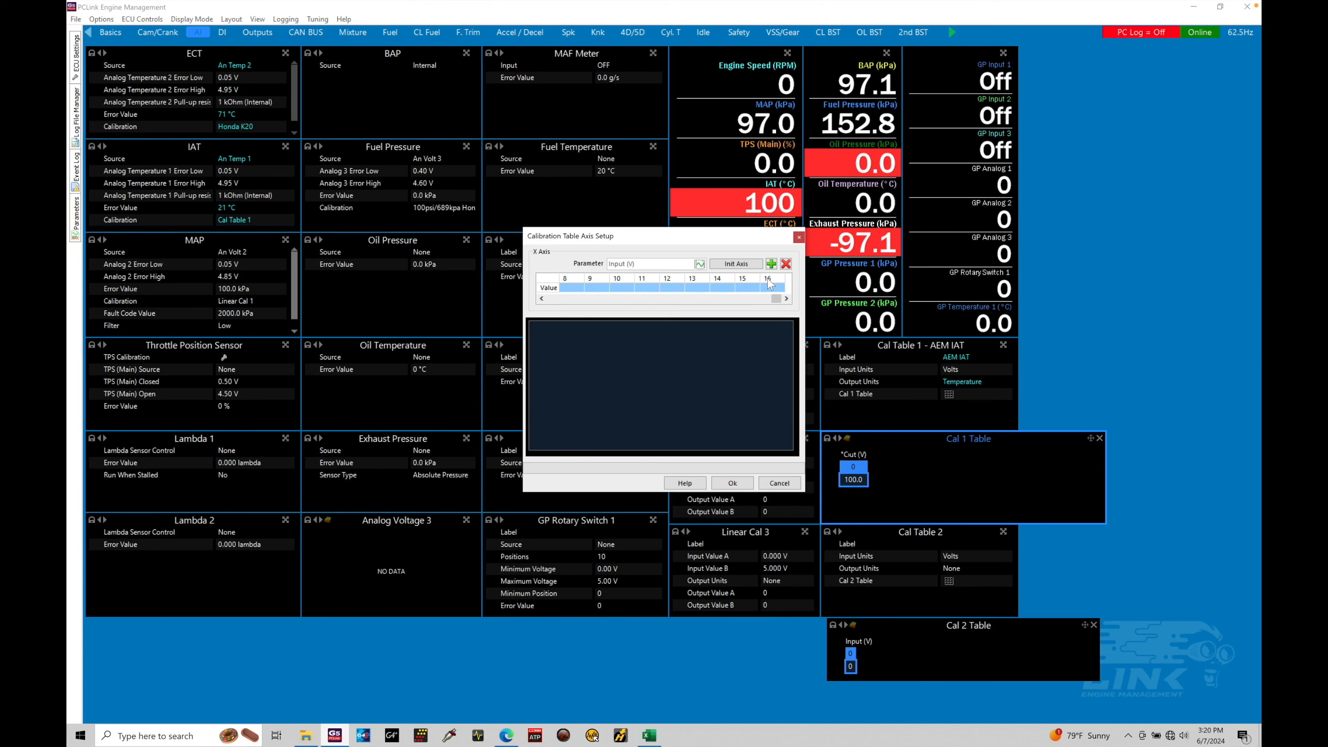
left_click_drag(776, 298, 540, 320)
left_click(574, 289)
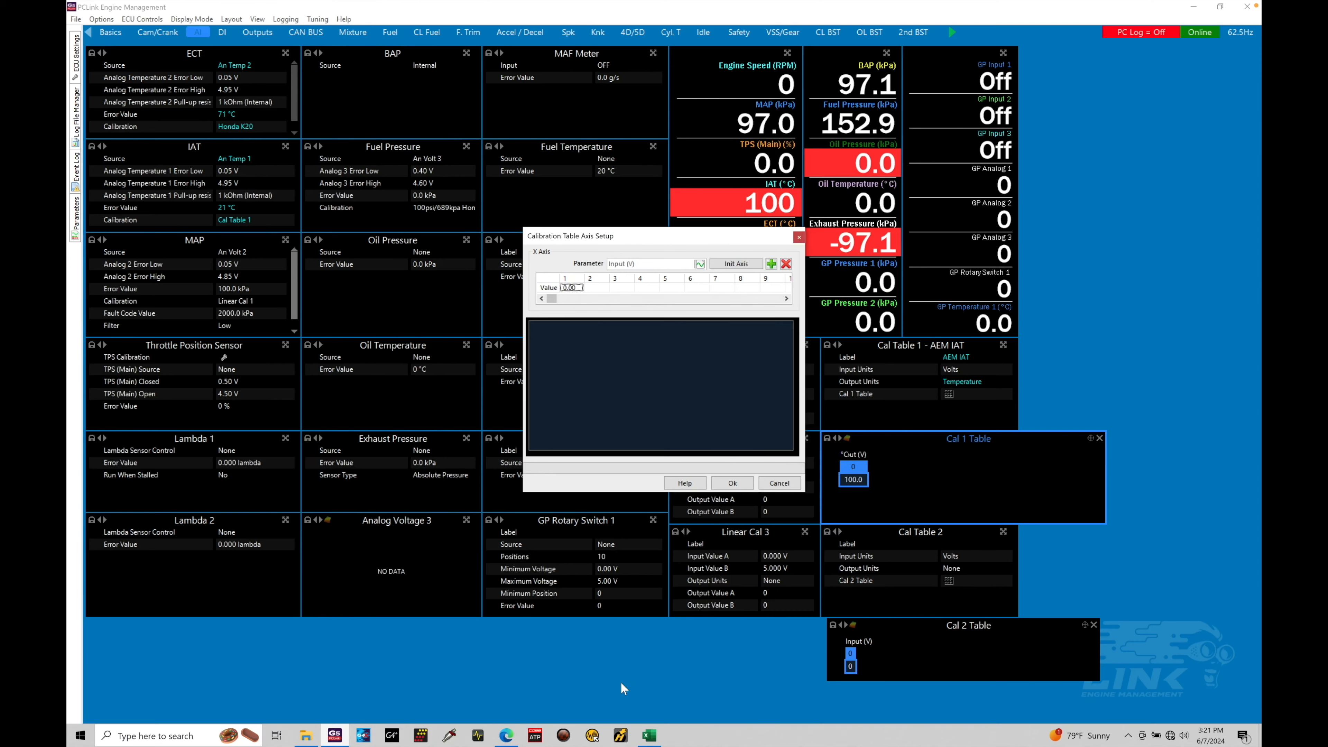
- Check the first voltage on the Excel sheet and set axis point 1 of the Cal 1 Table to 0.206 V in PCLink
left_click(649, 735)
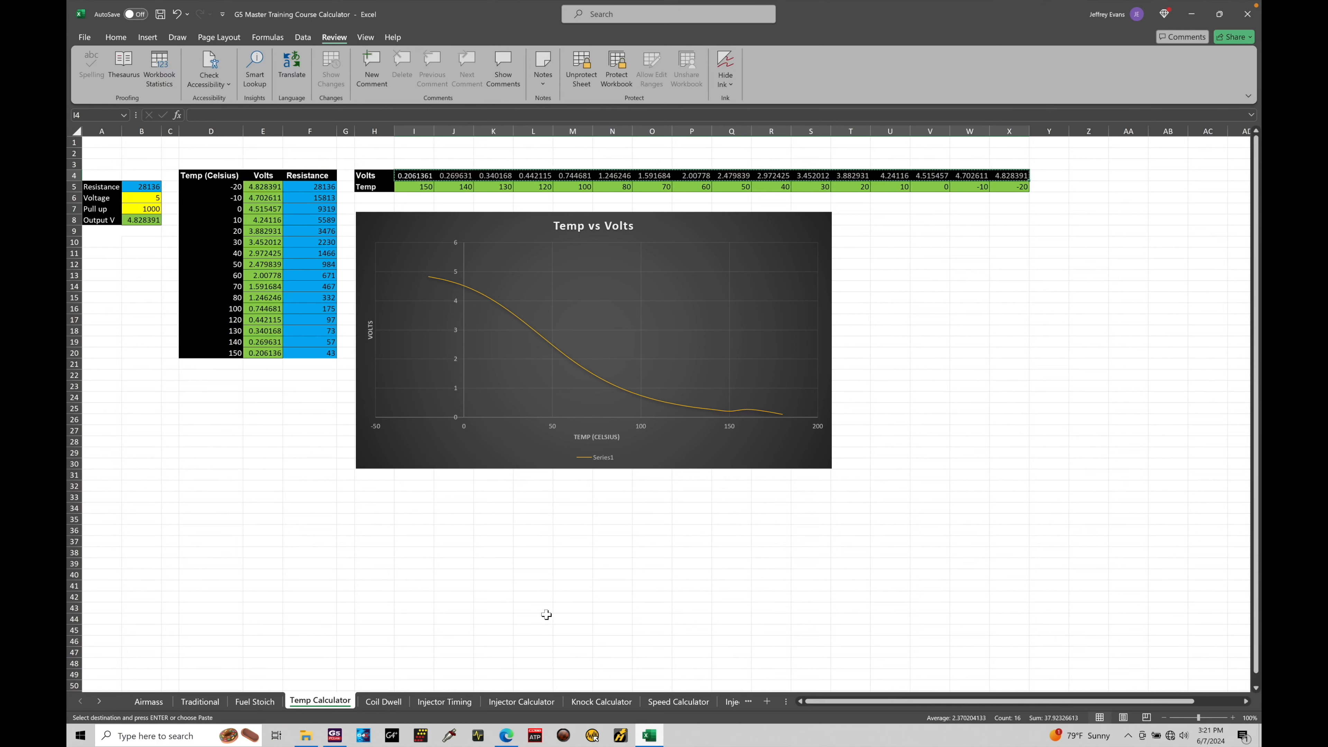
left_click(335, 735)
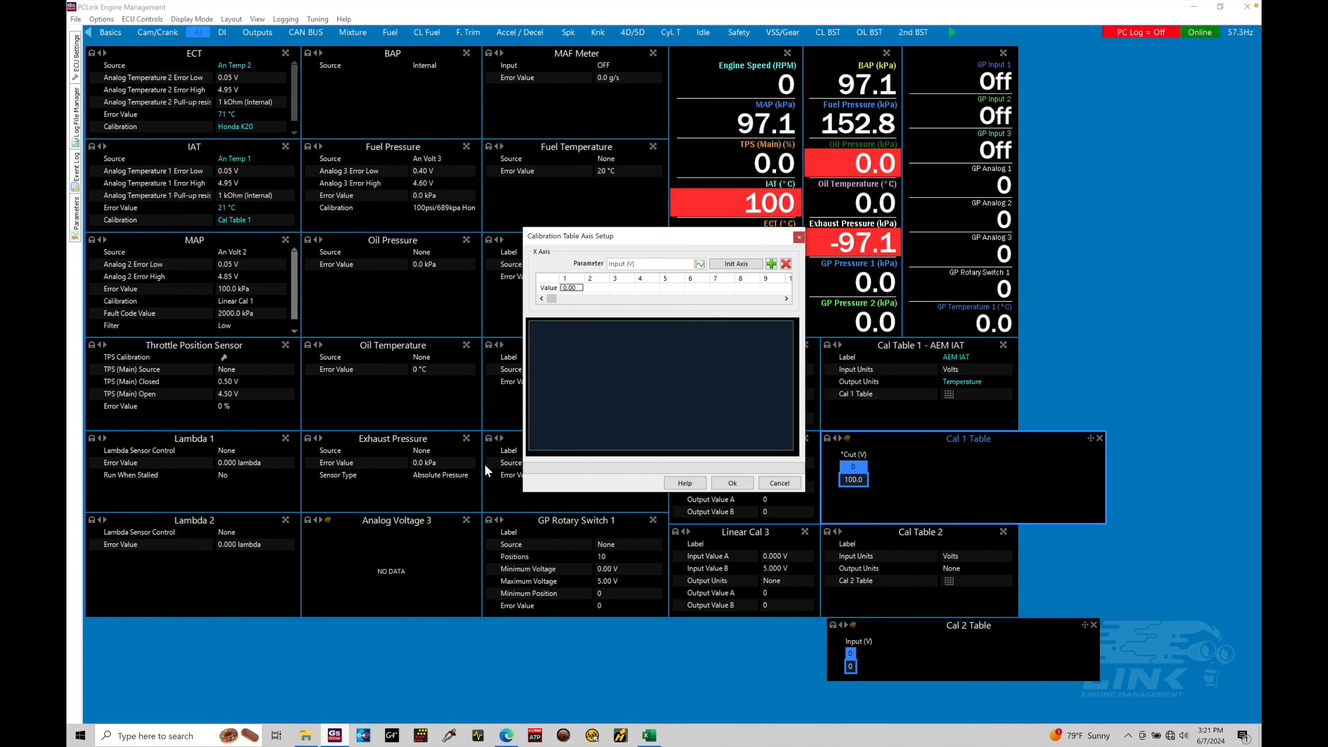
type("=0.20")
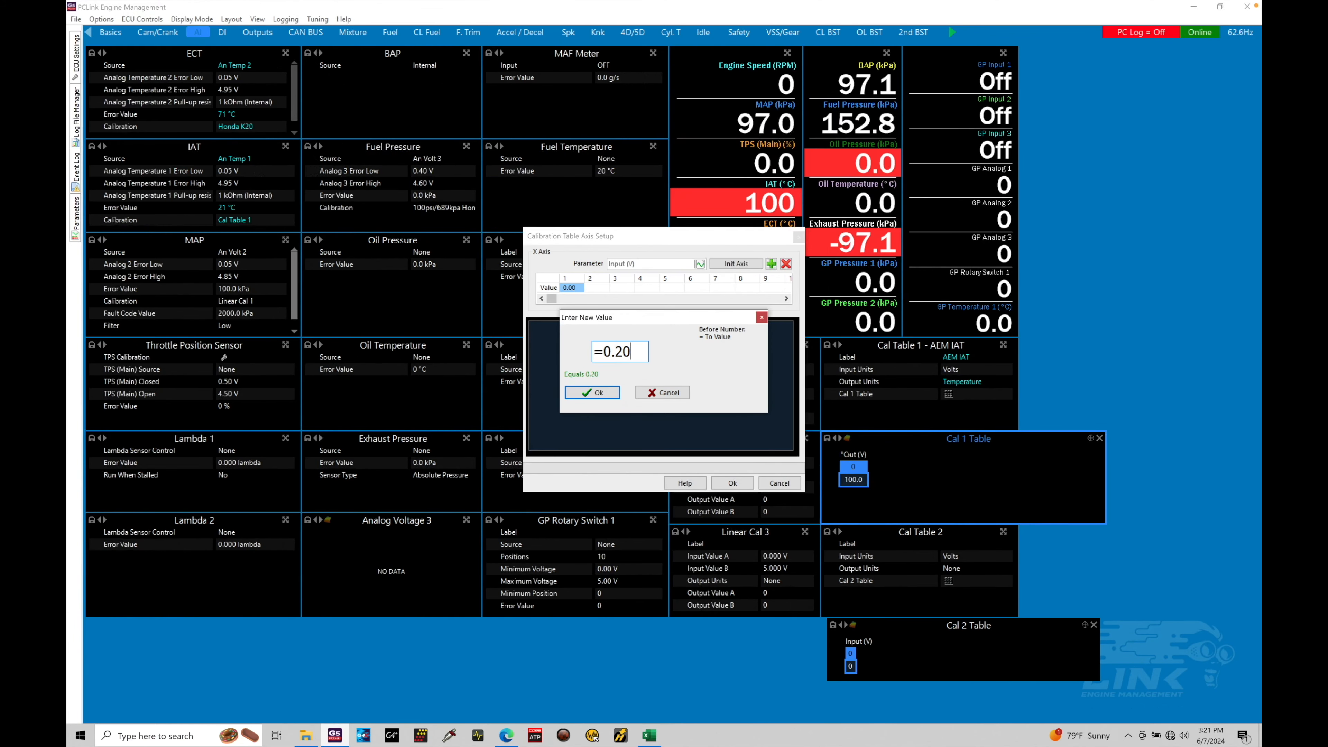
type("6")
key("Return")
left_click(588, 289)
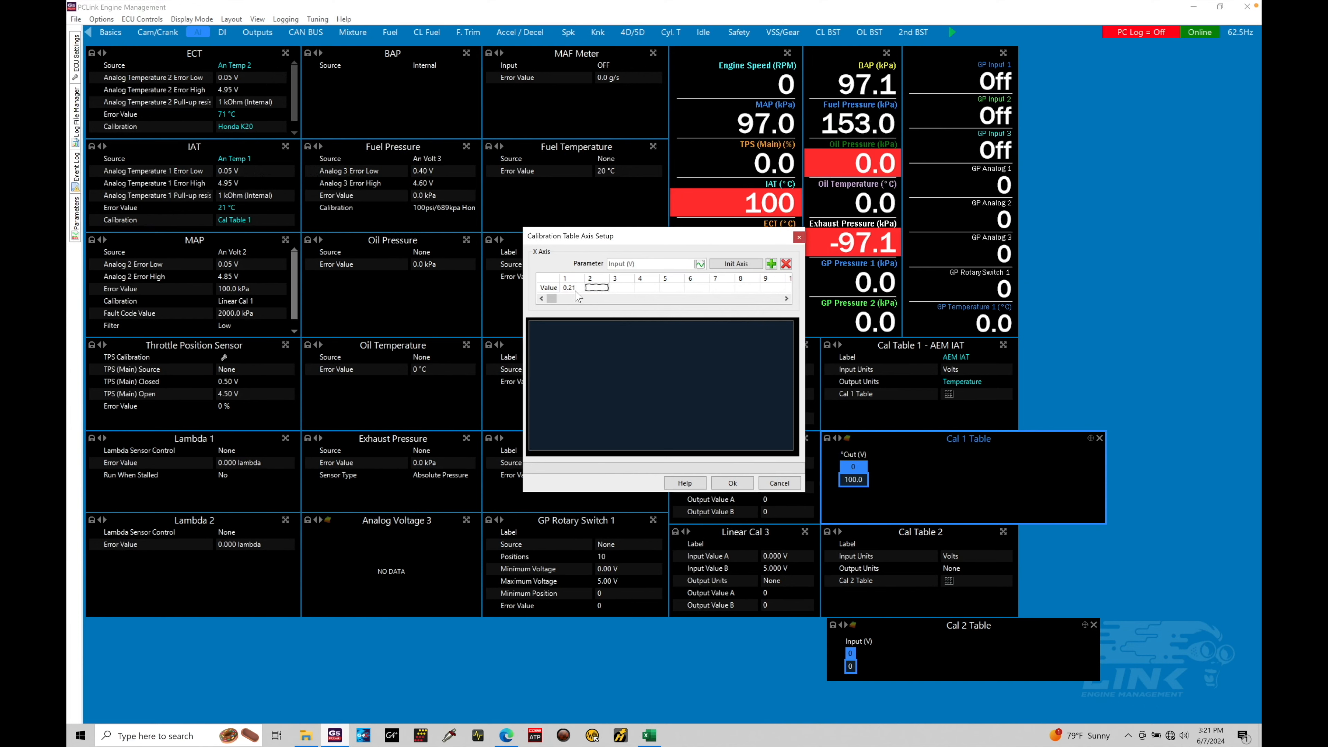
- Look up the second voltage on the Excel sheet and set axis point 2 of the Cal 1 Table to 0.27 V in PCLink
left_click(649, 735)
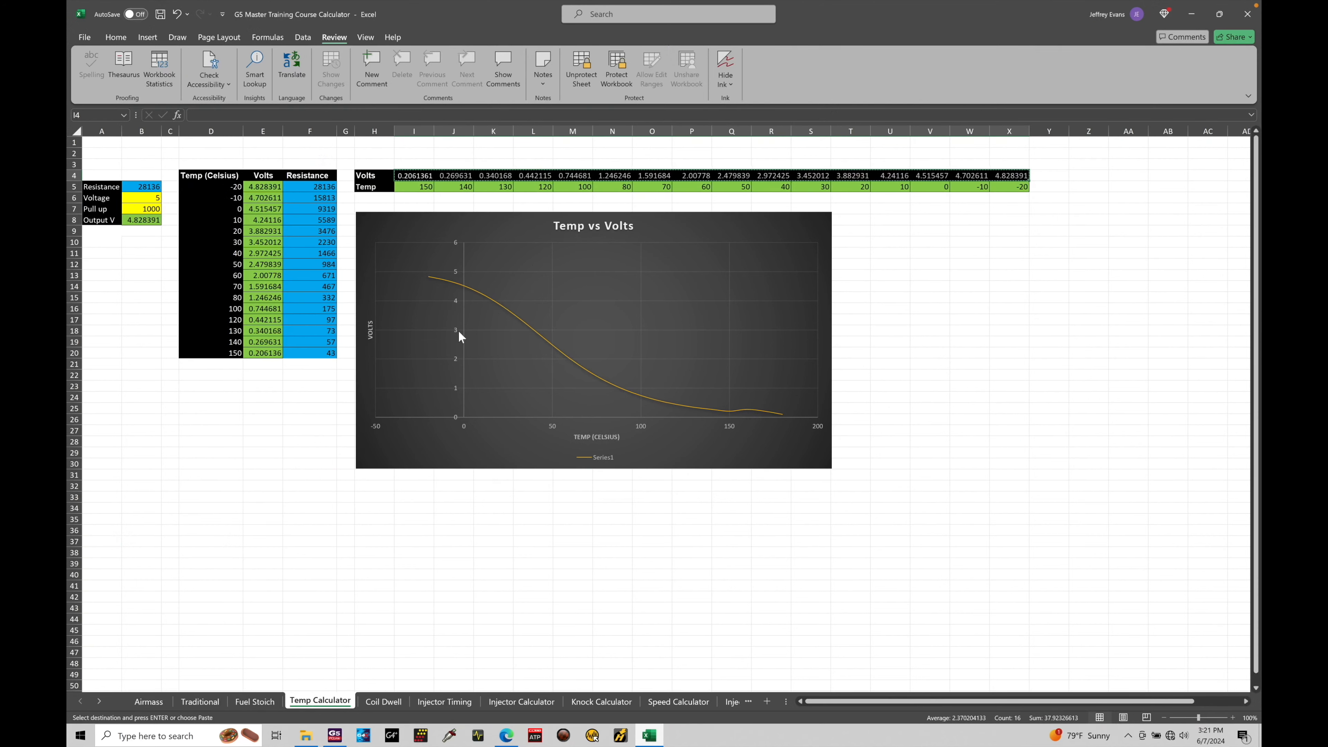
left_click(334, 735)
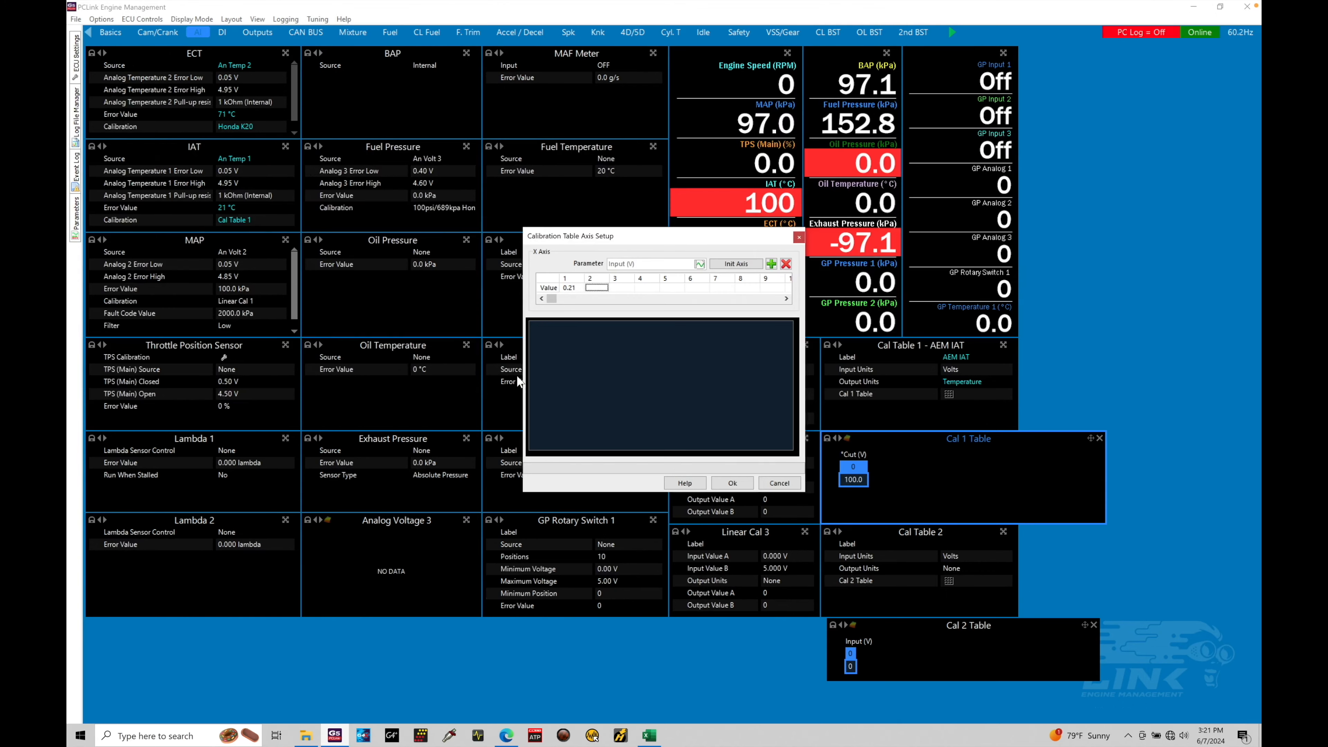
type("0.27")
key("Return")
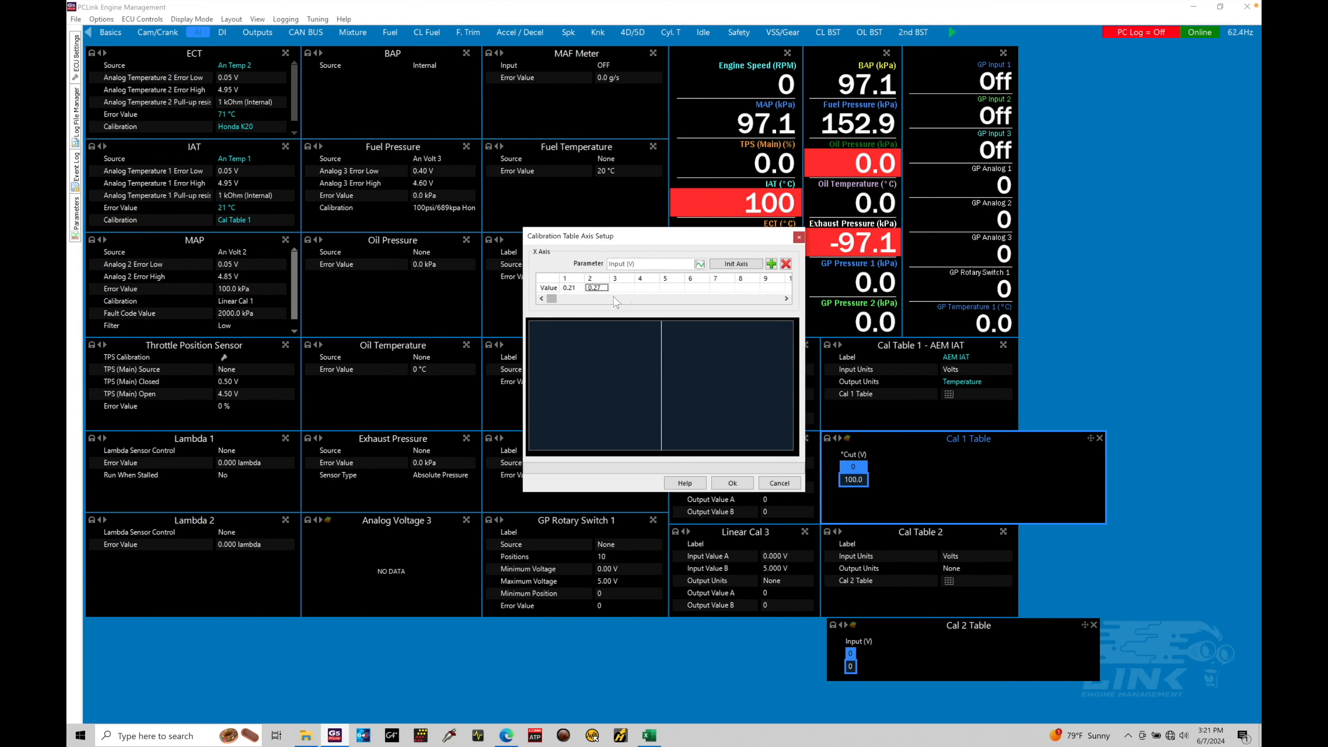
- Fill the remaining Cal 1 Table axis points from the Excel voltages, 0.34 V up to 4.83 V at point 16, and apply the axis setup
left_click(649, 734)
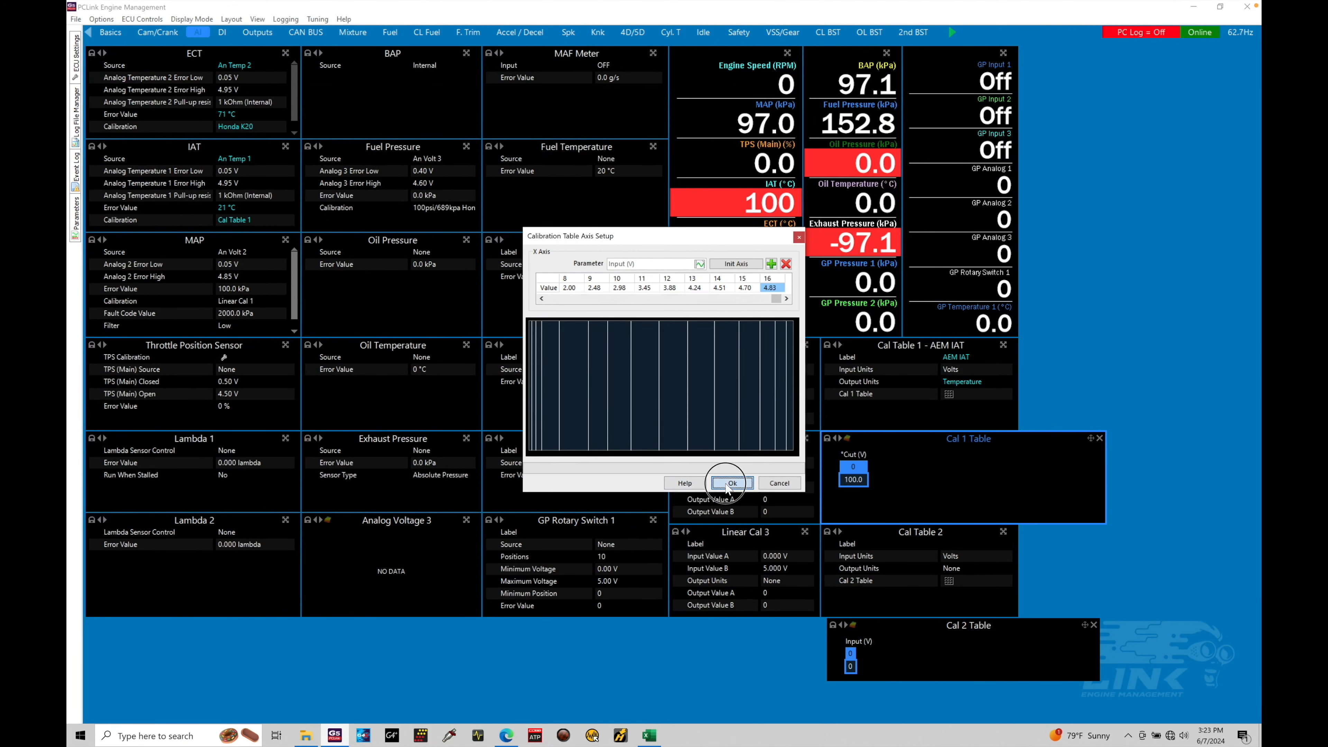
left_click(732, 483)
left_click(642, 388)
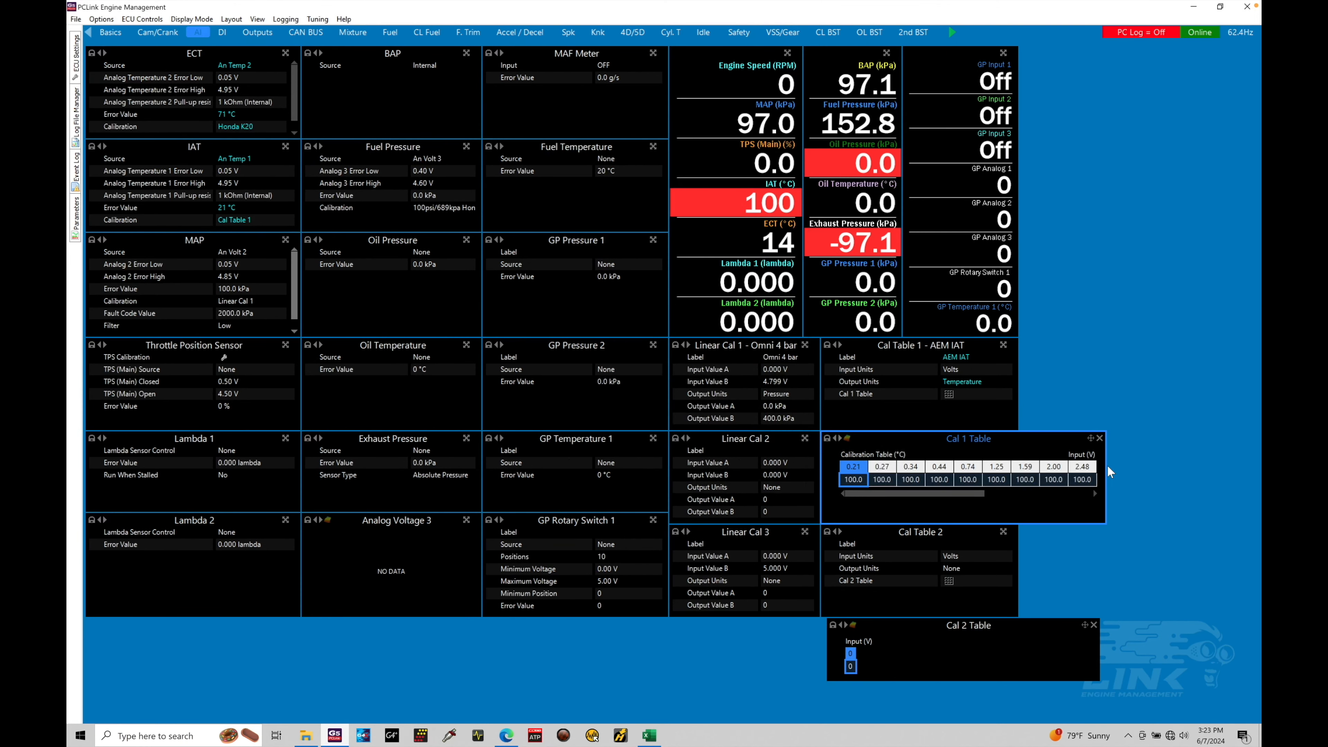
- Widen and reposition the Cal 1 Table panel so that all 16 voltage columns from 0.21 to 4.83 fit in it
left_click_drag(1106, 465, 1242, 465)
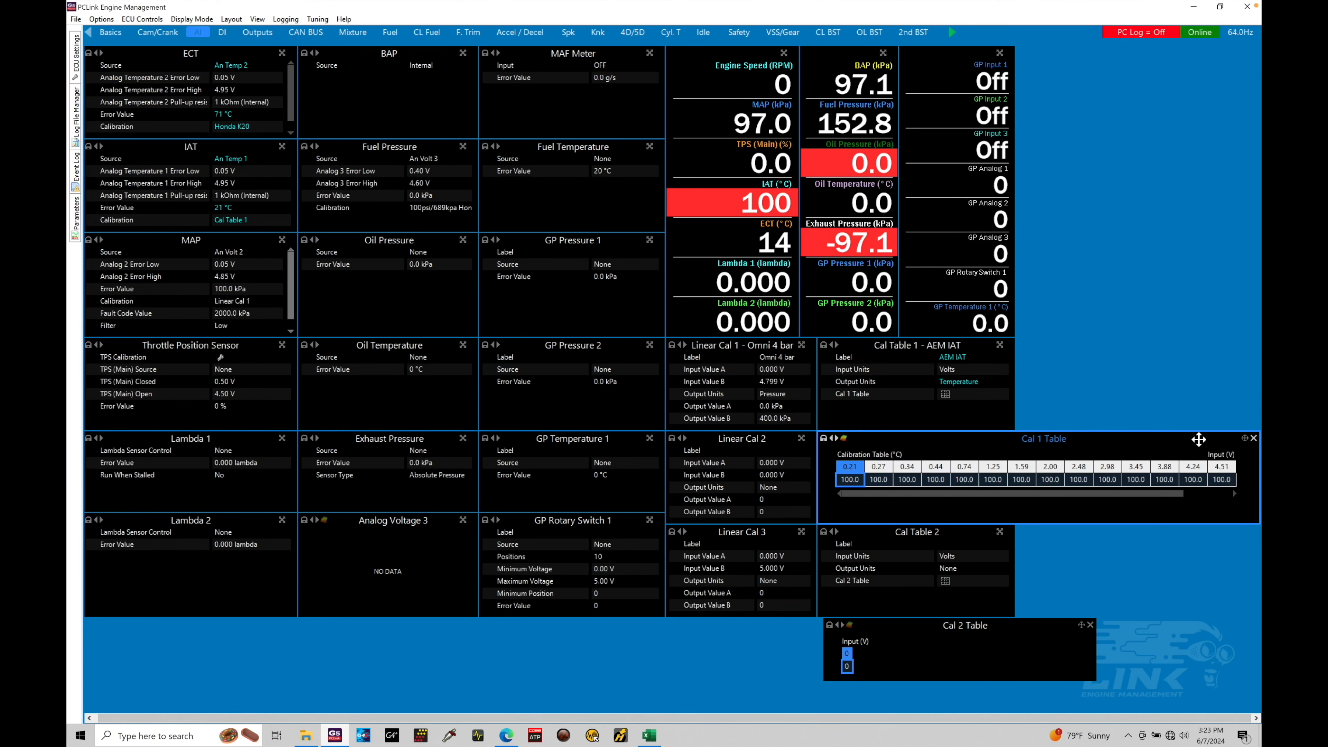
left_click_drag(1197, 439, 1166, 439)
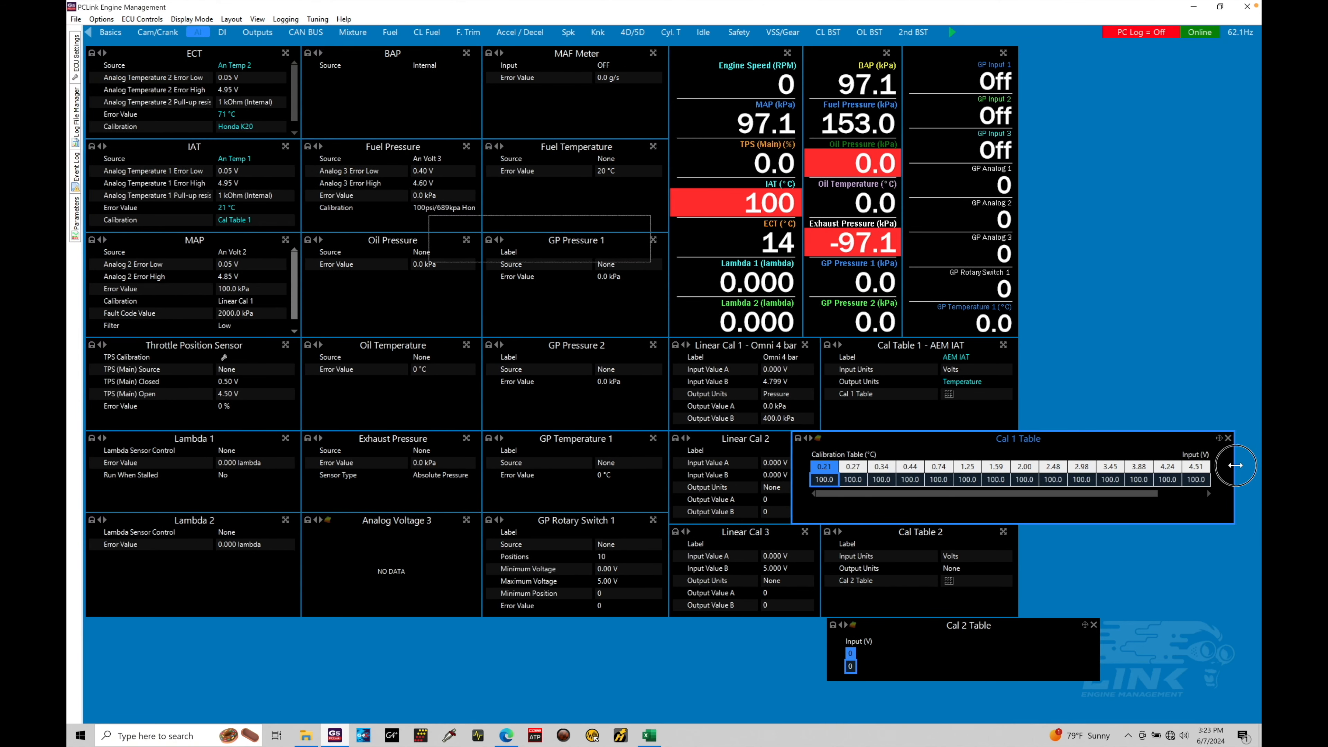
left_click_drag(1233, 465, 1260, 466)
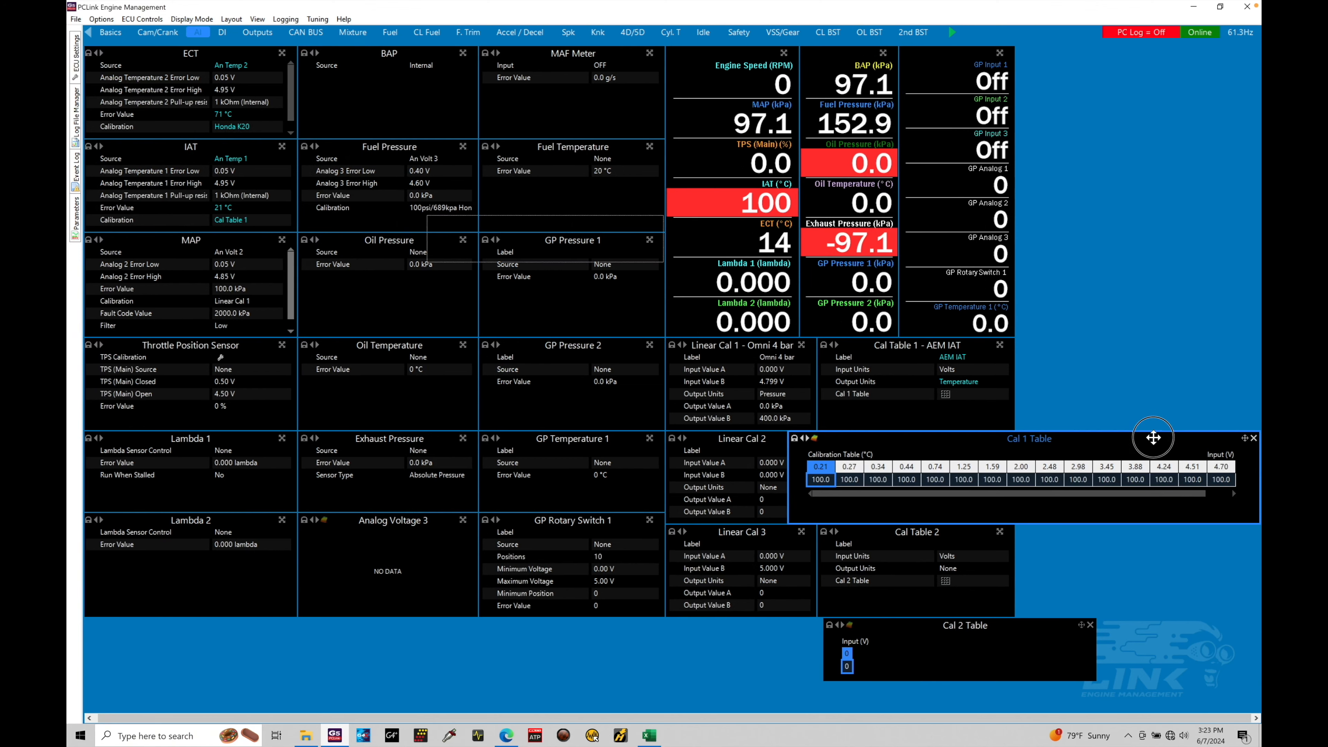
left_click_drag(1158, 437, 1097, 438)
left_click_drag(1198, 469, 1251, 470)
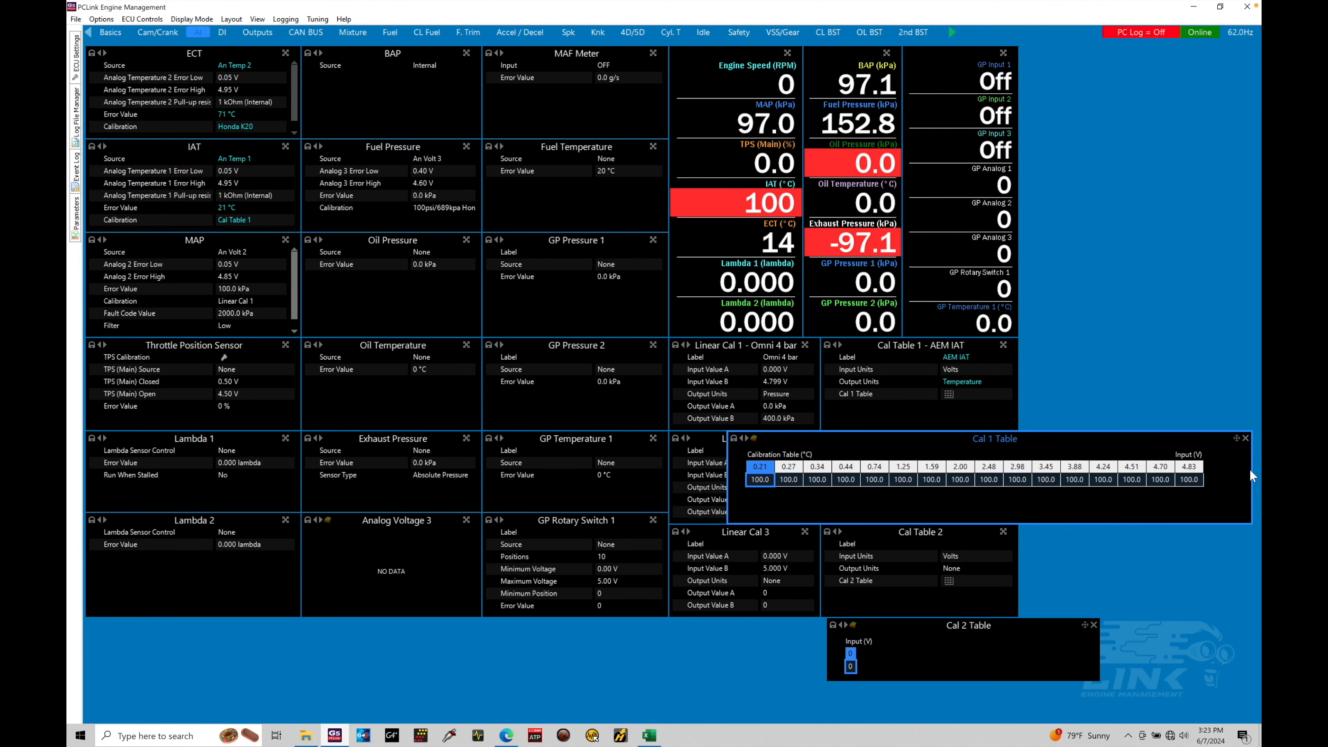
mouse_move(1142, 439)
left_mouse_down()
mouse_move(1196, 442)
mouse_move(1160, 437)
left_mouse_up()
left_click(1172, 445)
left_click(1153, 443)
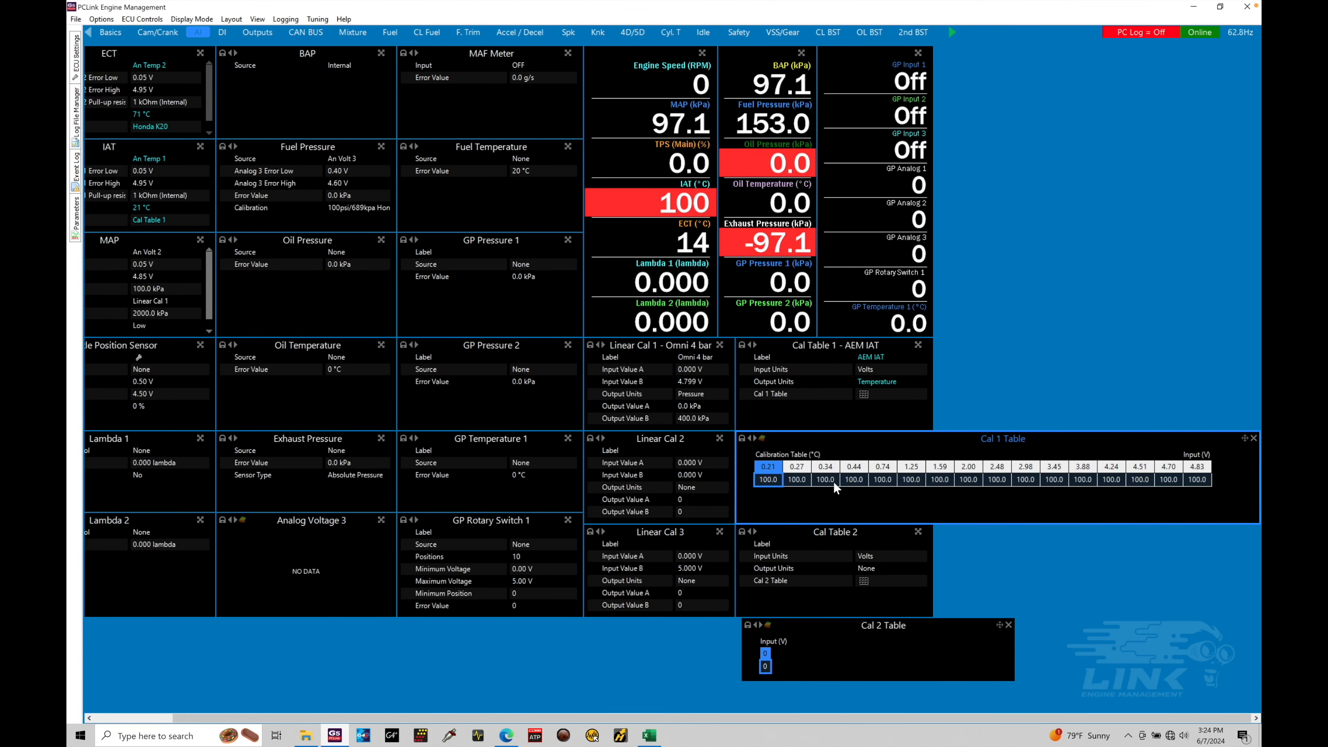
- Copy the Temp row, 150 down to -20, from the Excel sheet into the Cal 1 Table's 16 calibration cells in PCLink
left_click(648, 735)
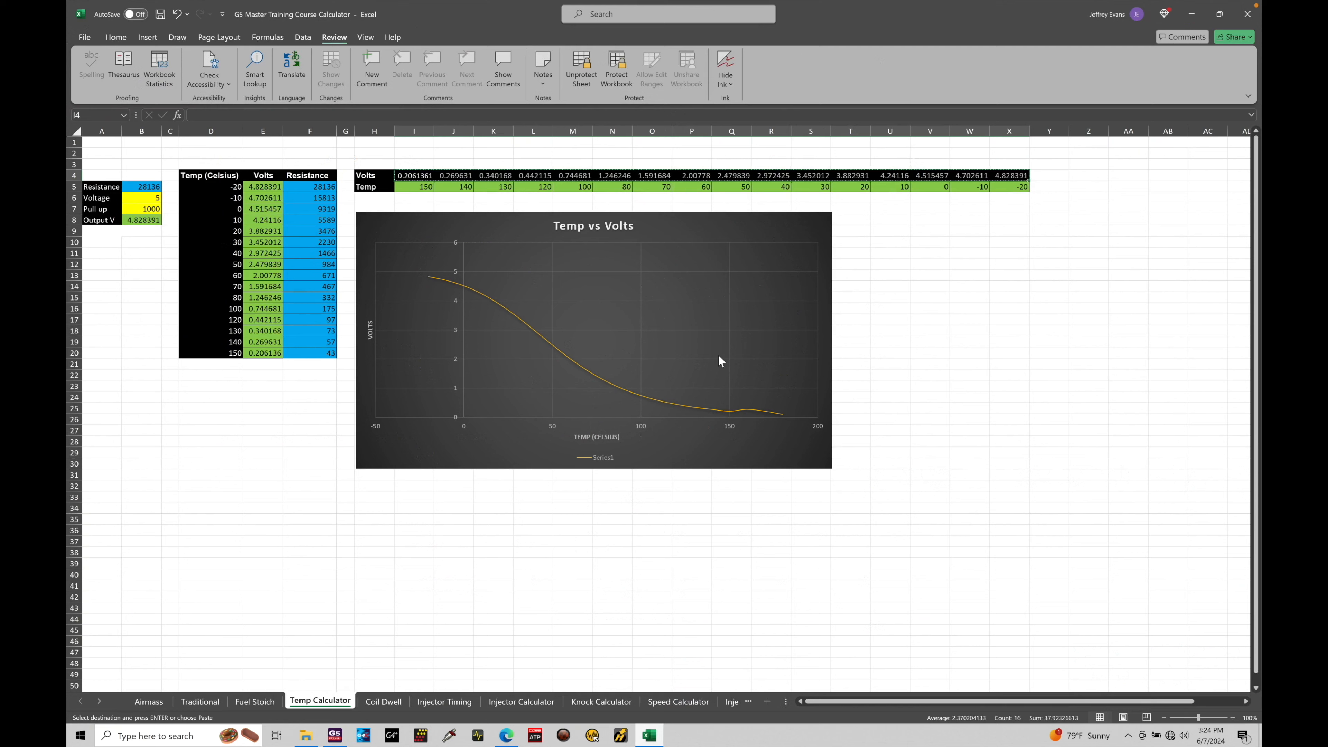
left_click(613, 199)
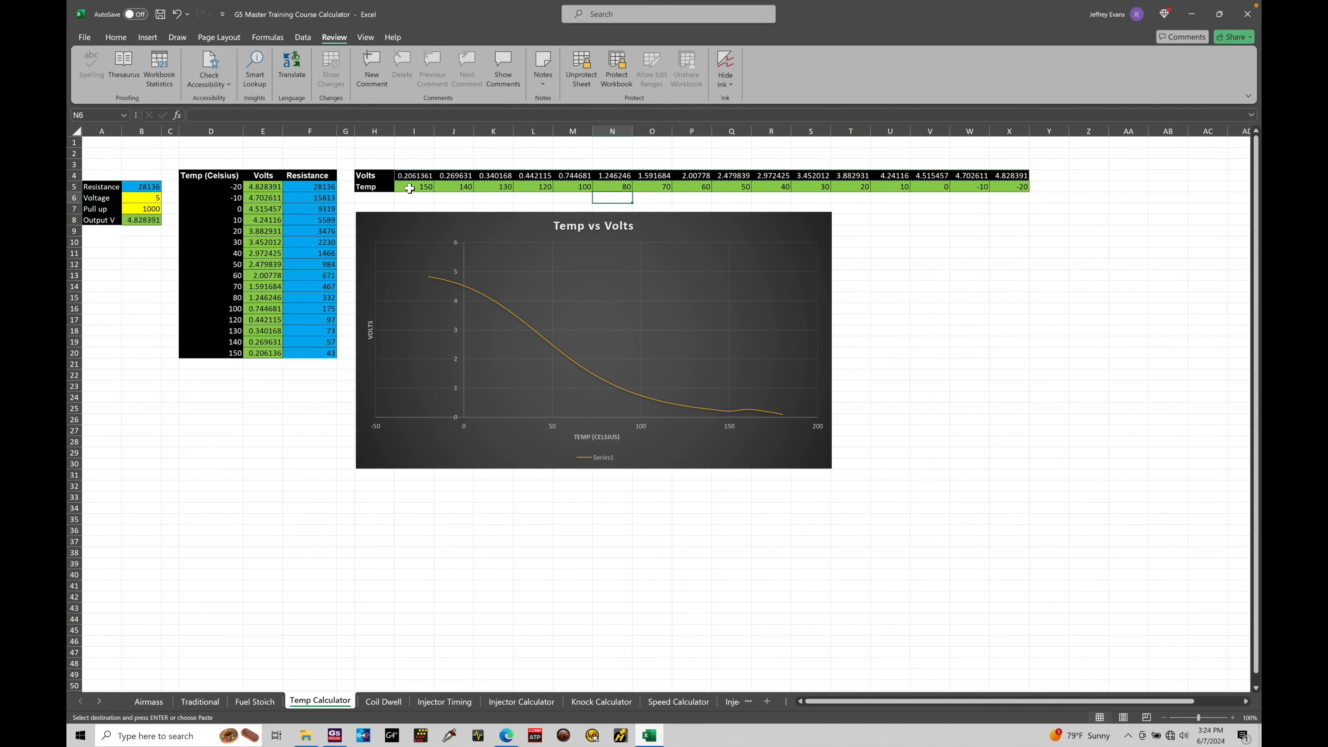
left_click_drag(408, 189, 1001, 187)
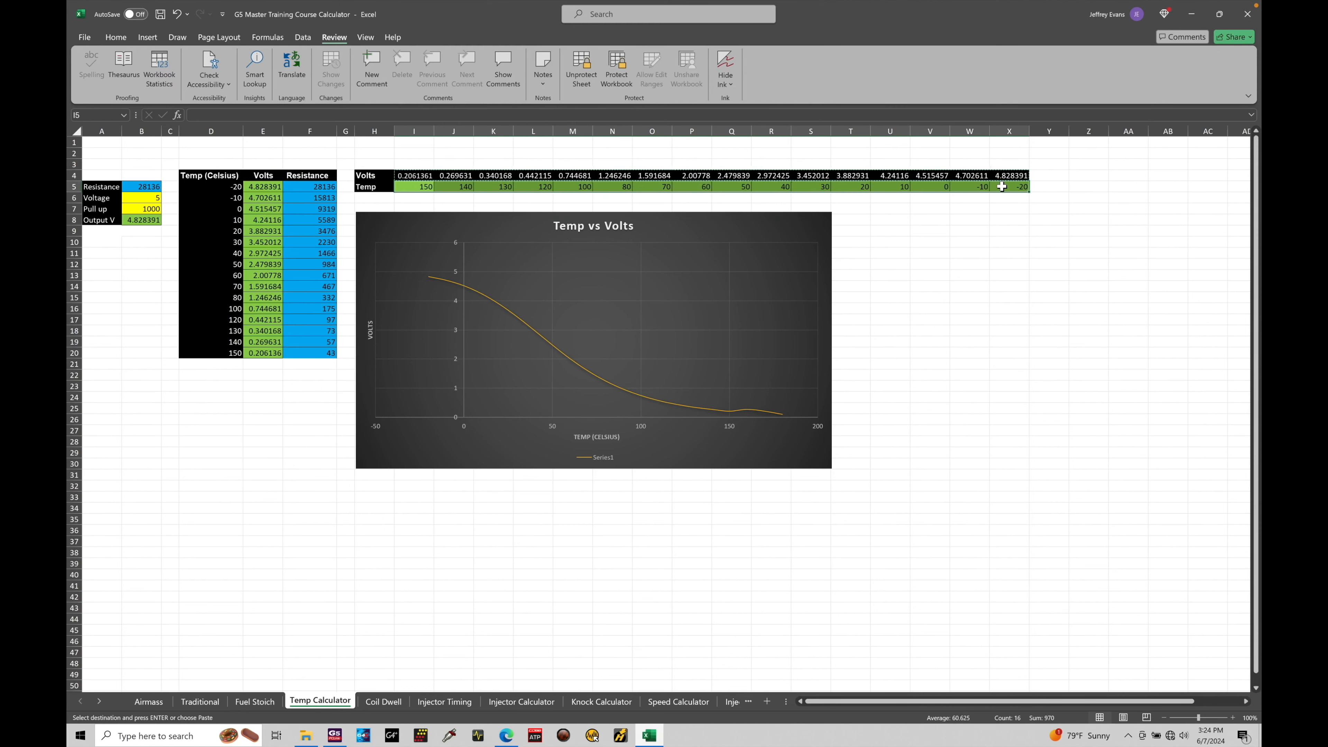
key("ctrl+c")
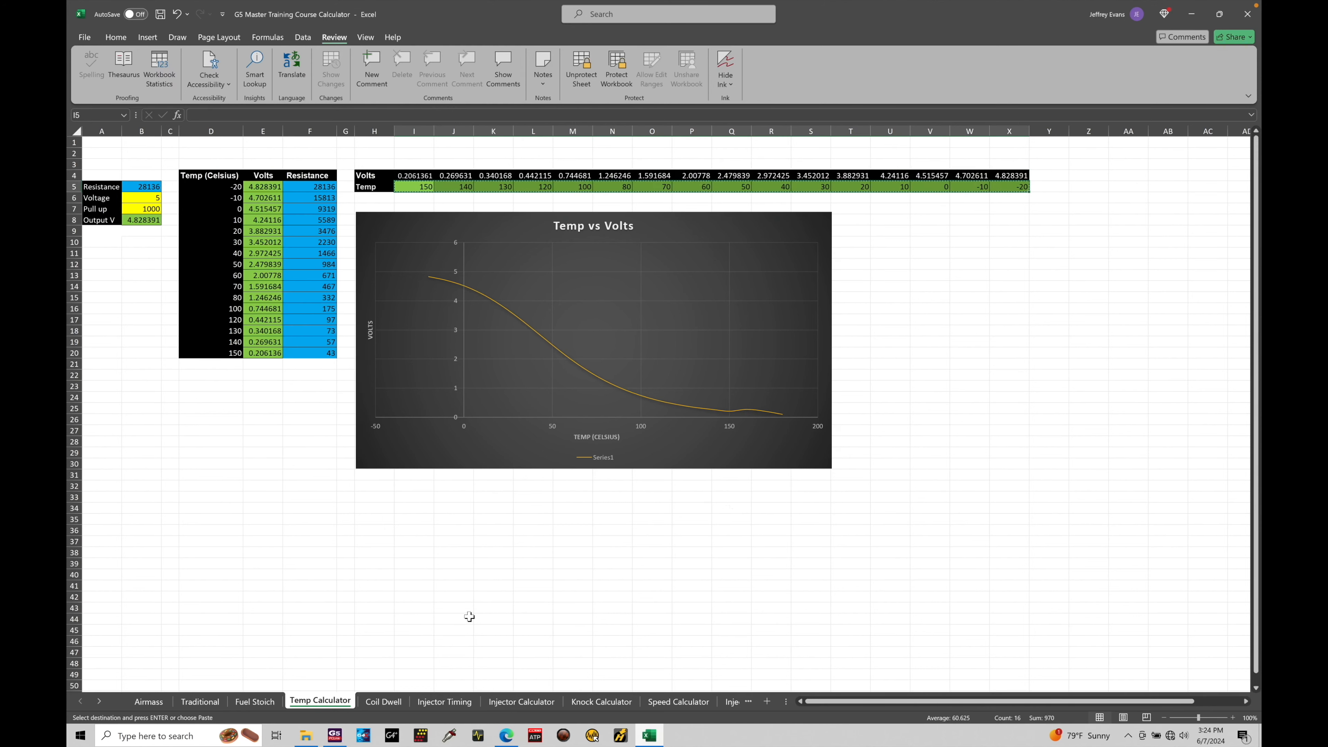
left_click(334, 735)
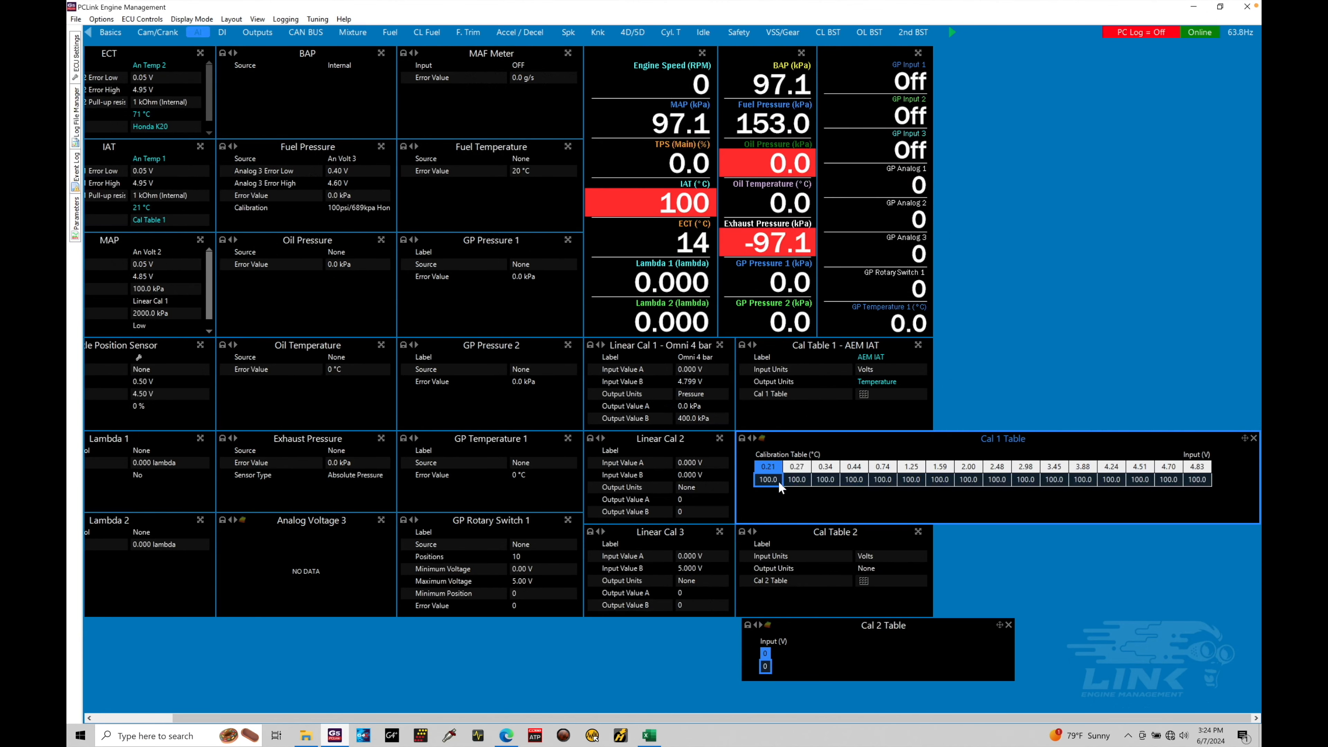
left_click_drag(779, 482, 1197, 486)
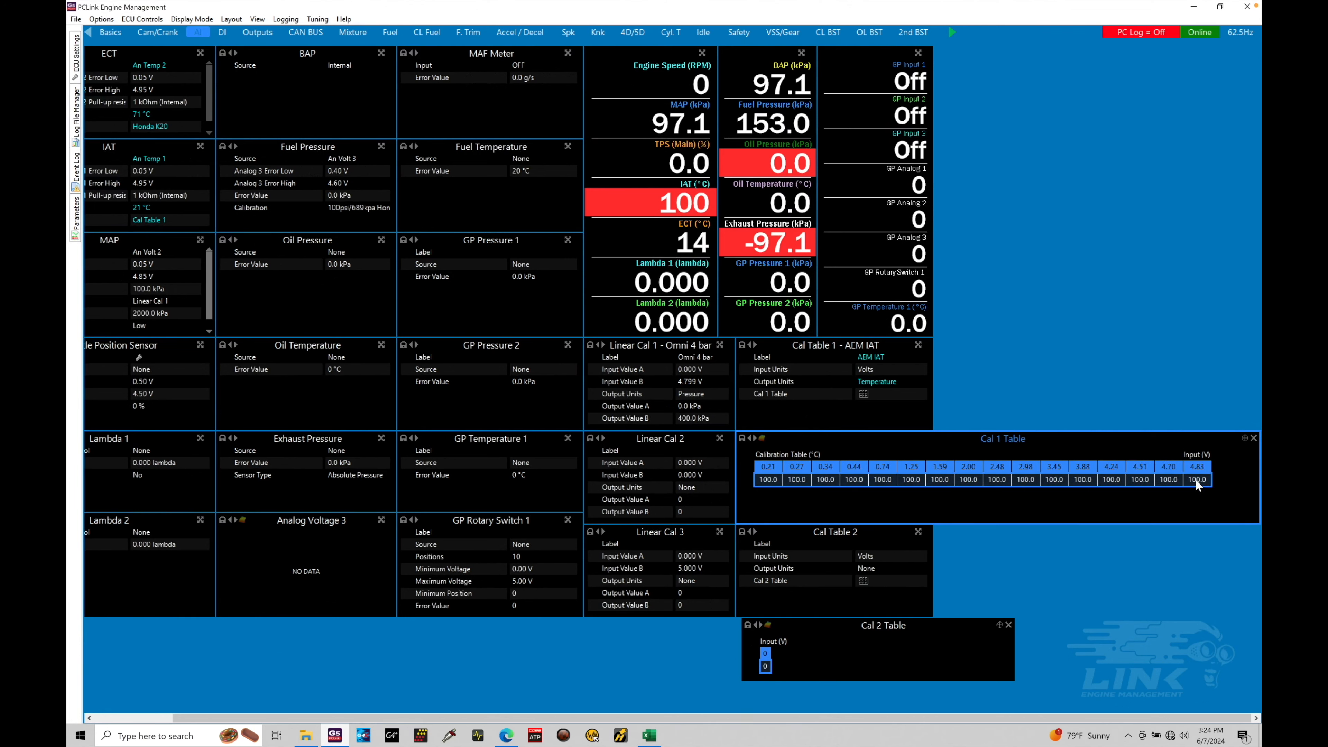
key("ctrl+v")
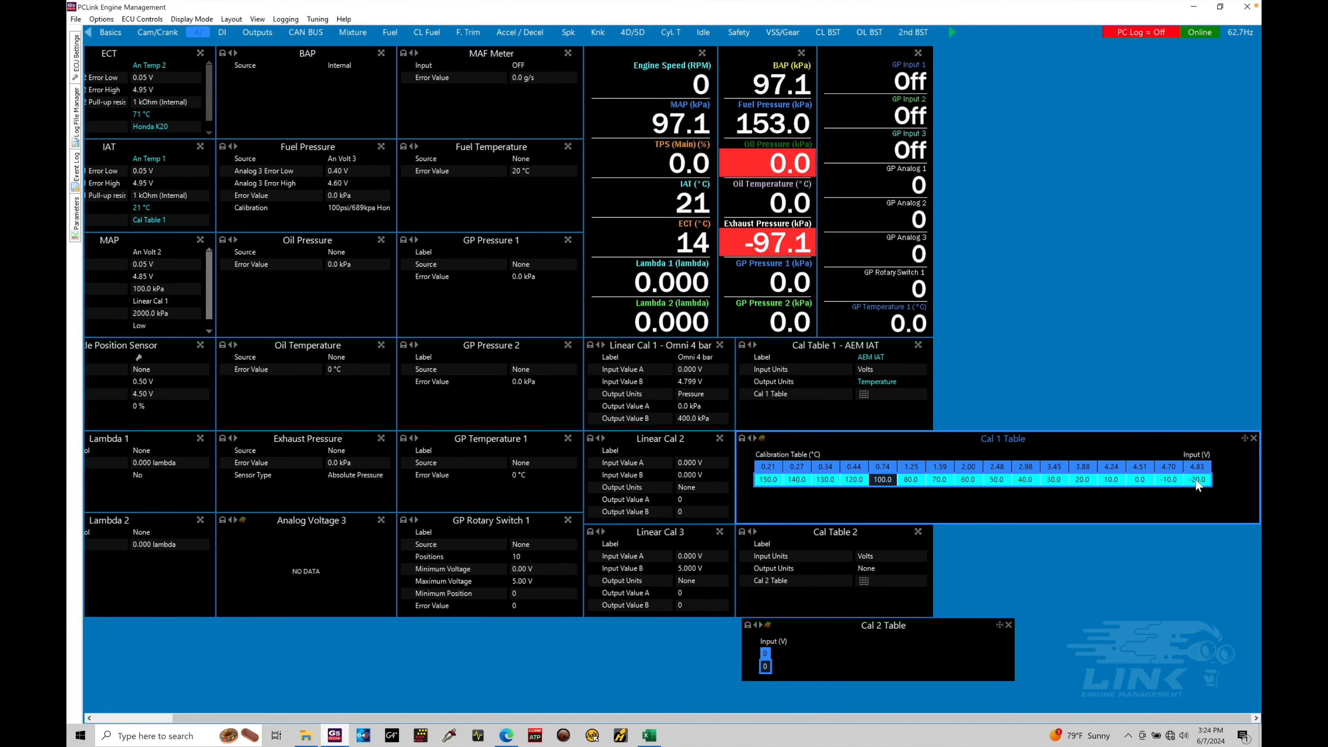
left_click(1025, 484)
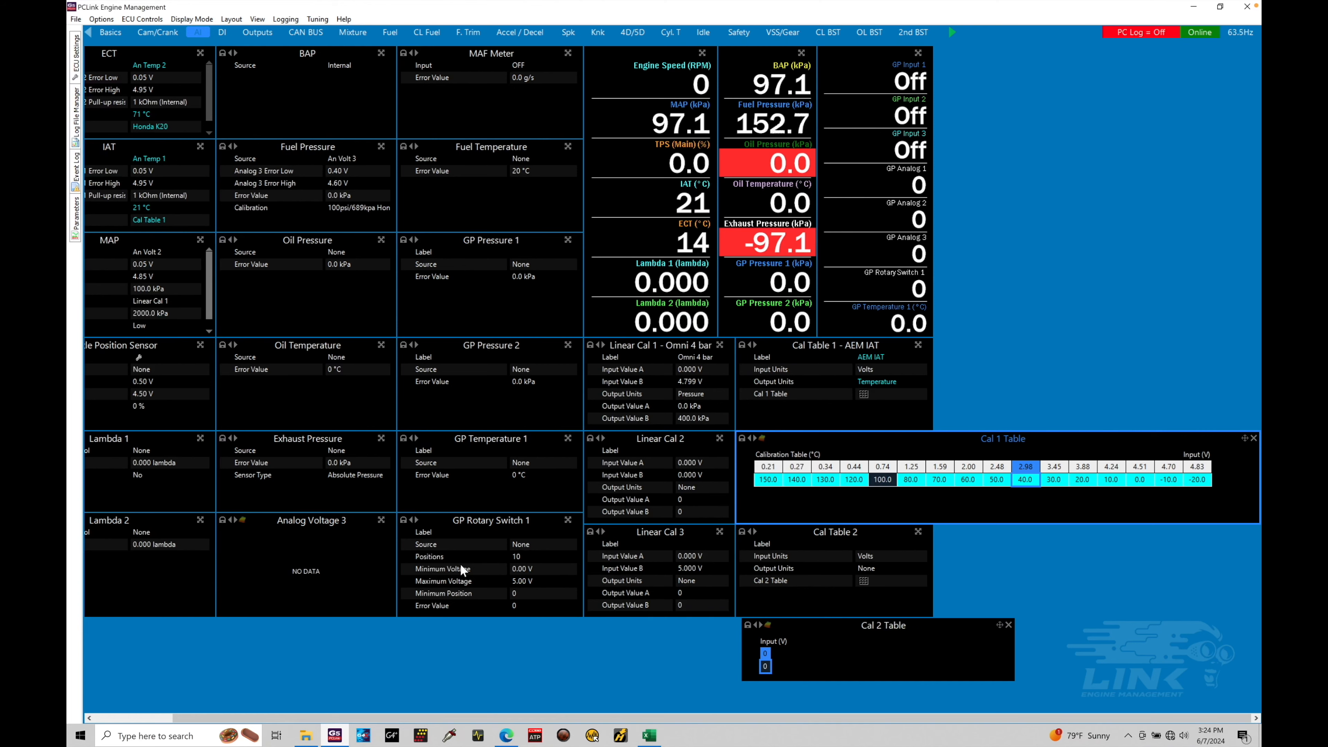
- Check the ECT calibration settings and switch the display units to imperial, with psi, °F and AFR
left_click_drag(486, 715, 296, 703)
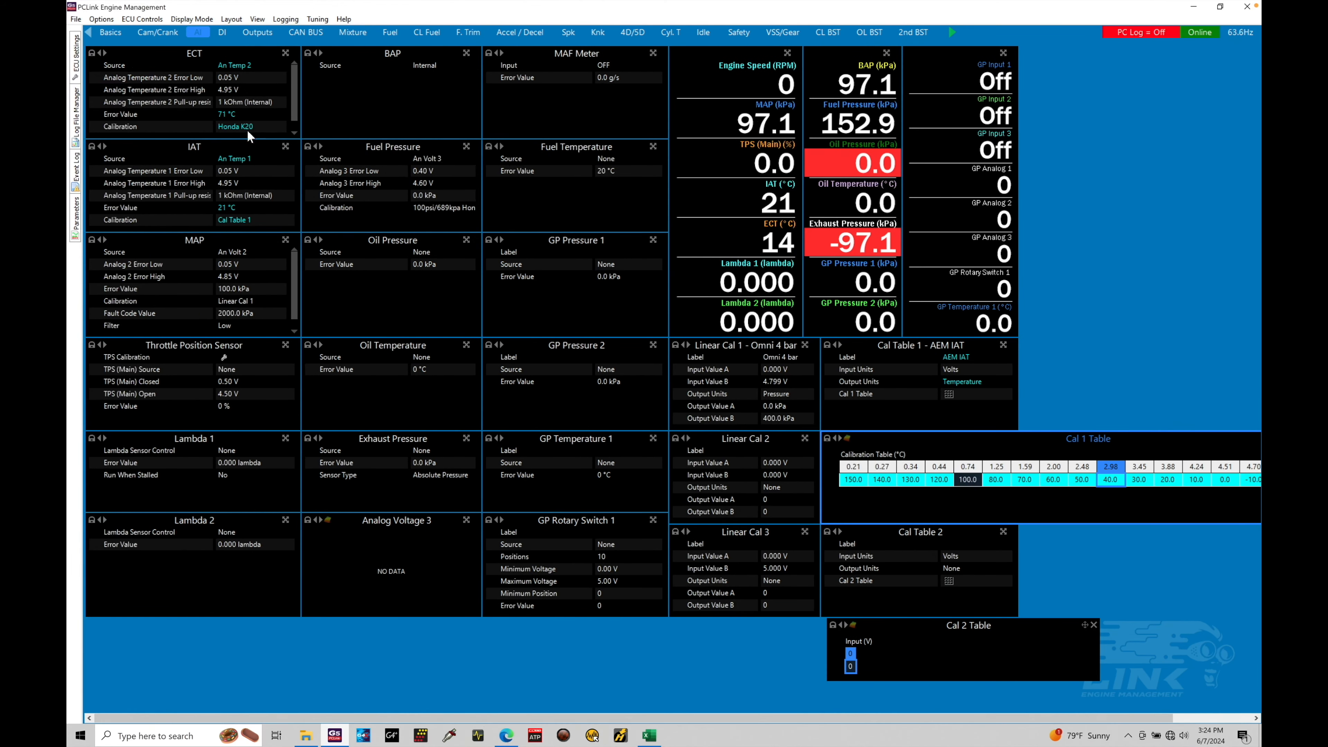
left_click_drag(291, 101, 291, 130)
left_click(261, 116)
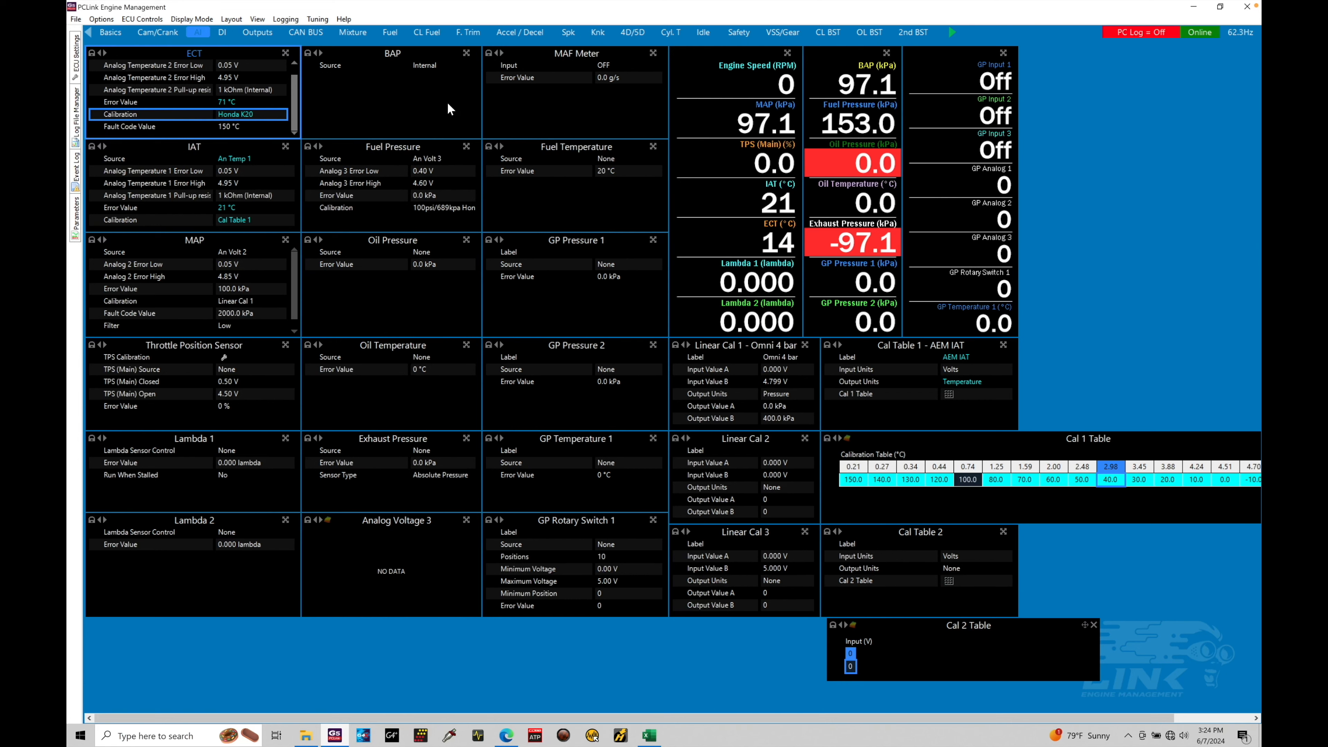
left_click(109, 21)
mouse_move(146, 84)
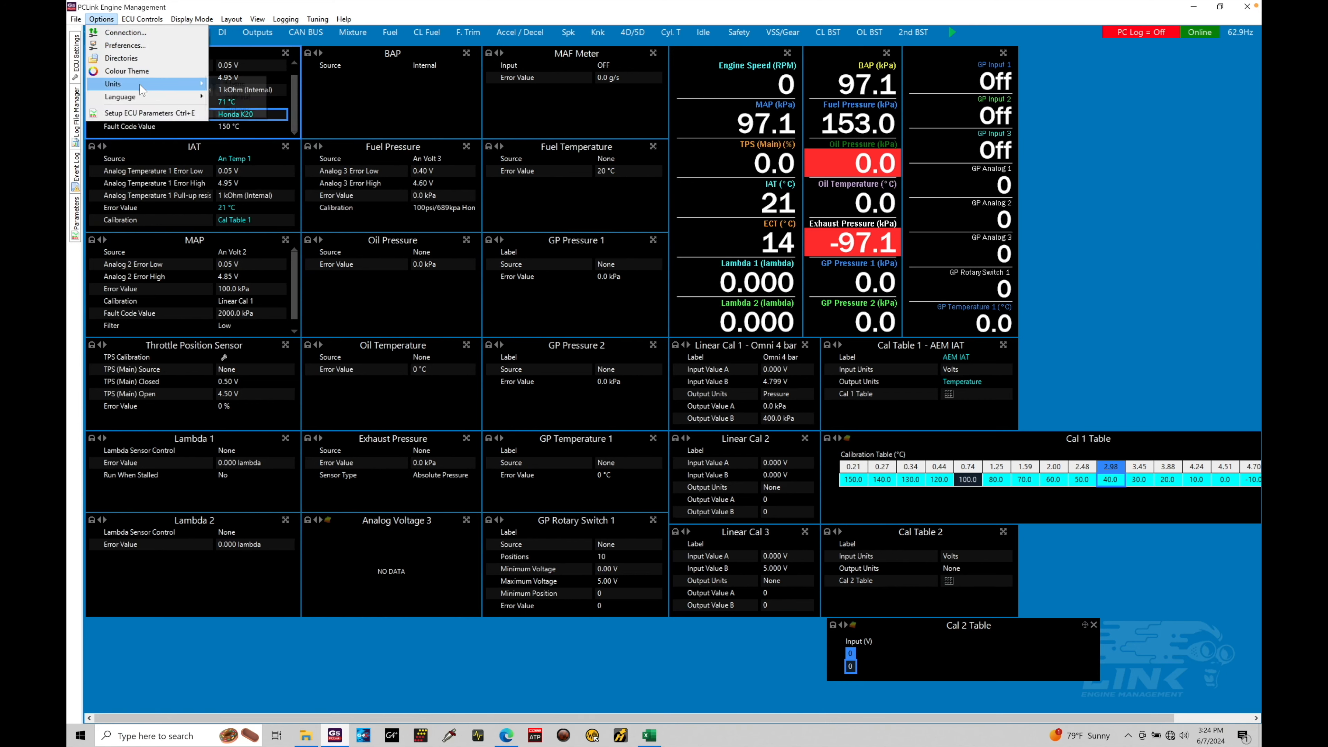
left_click(238, 97)
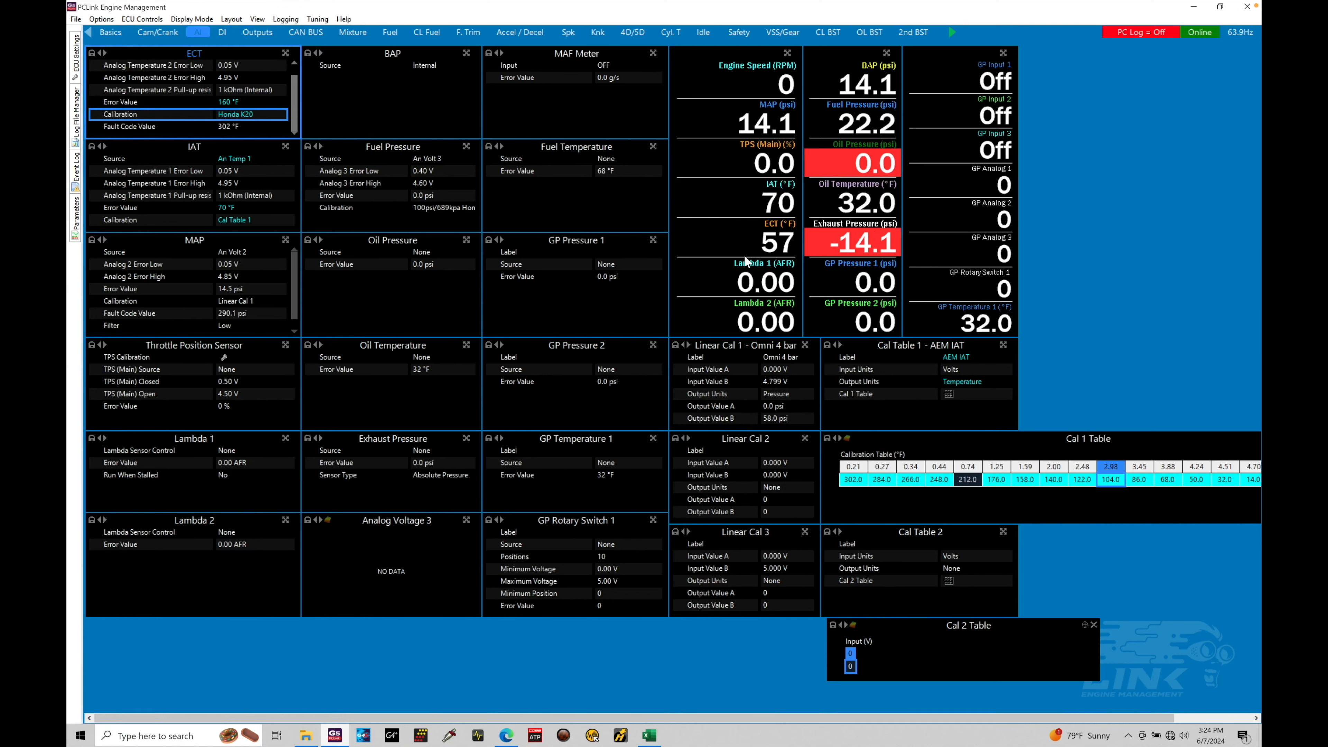
- Start exporting the Cal 1 Table to a file in the Desktop's G5 Course Packet > Calibrations > Sensor Data folder
left_click(1023, 480)
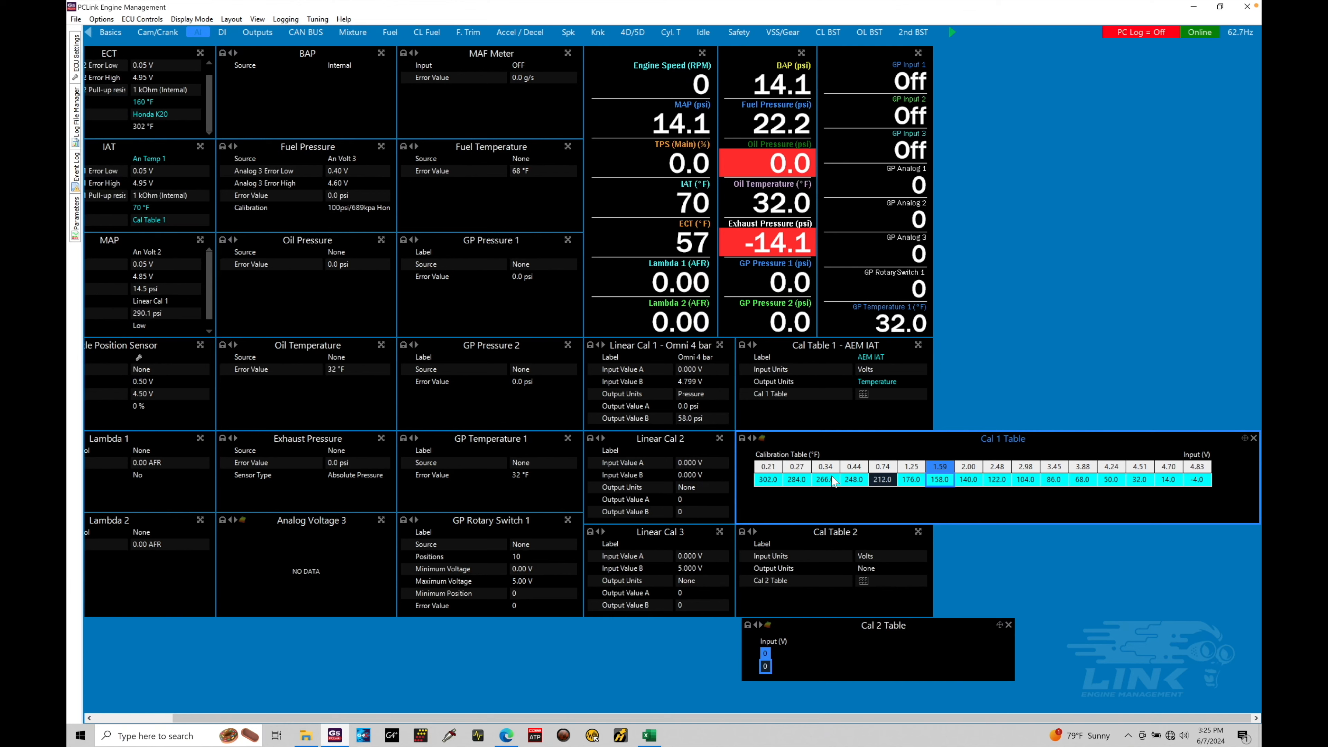
right_click(842, 485)
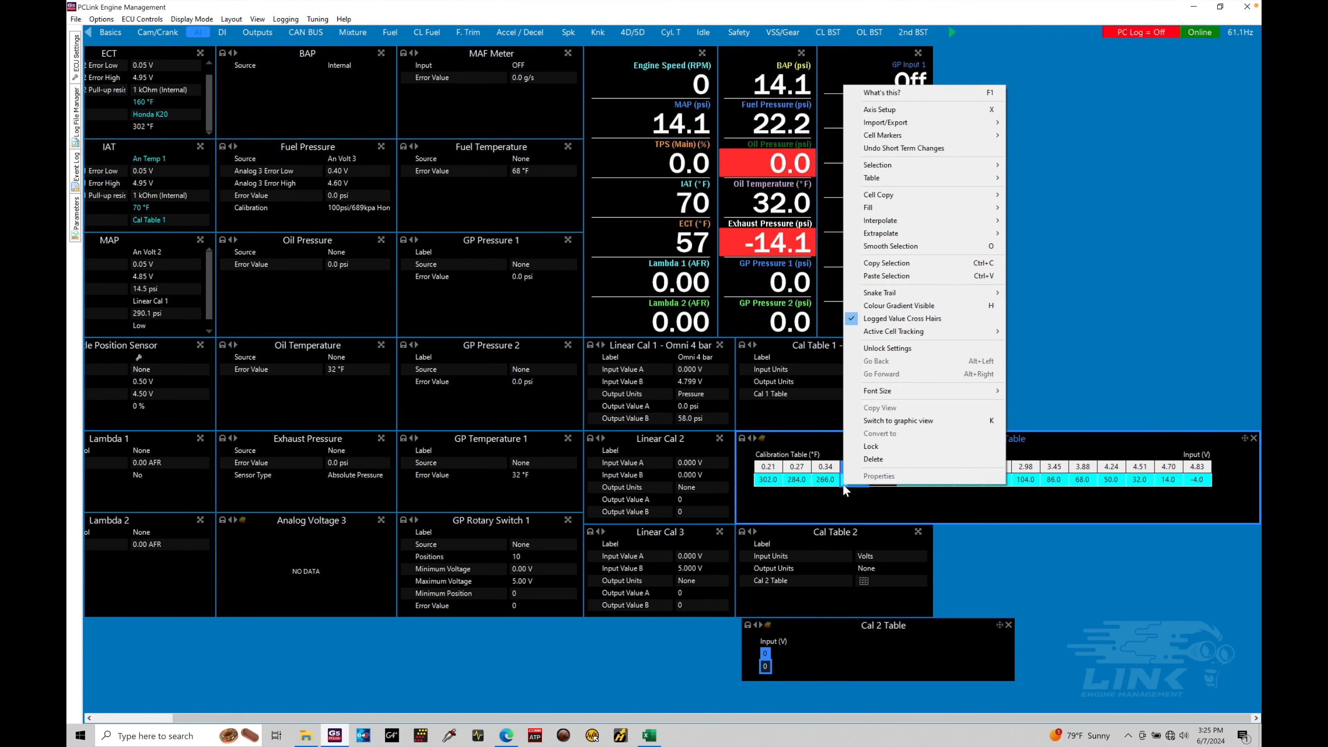
mouse_move(945, 126)
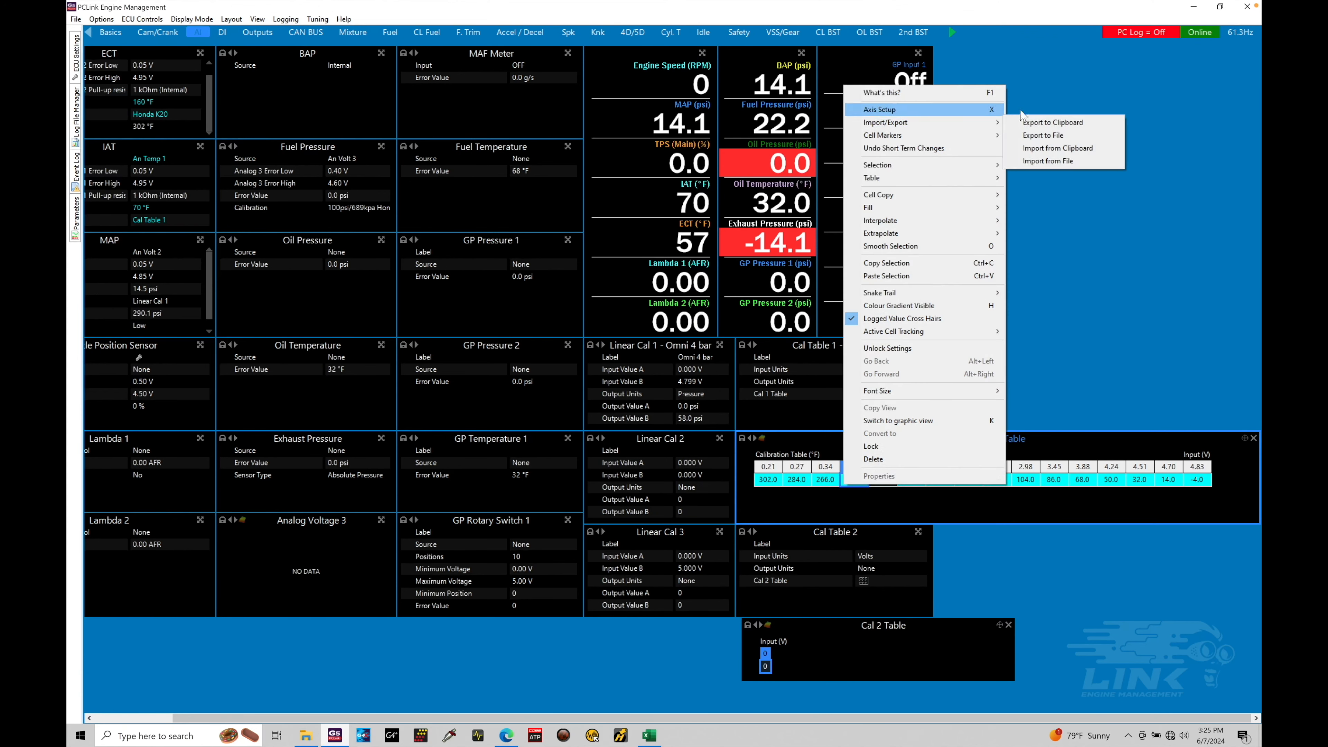
left_click(1042, 135)
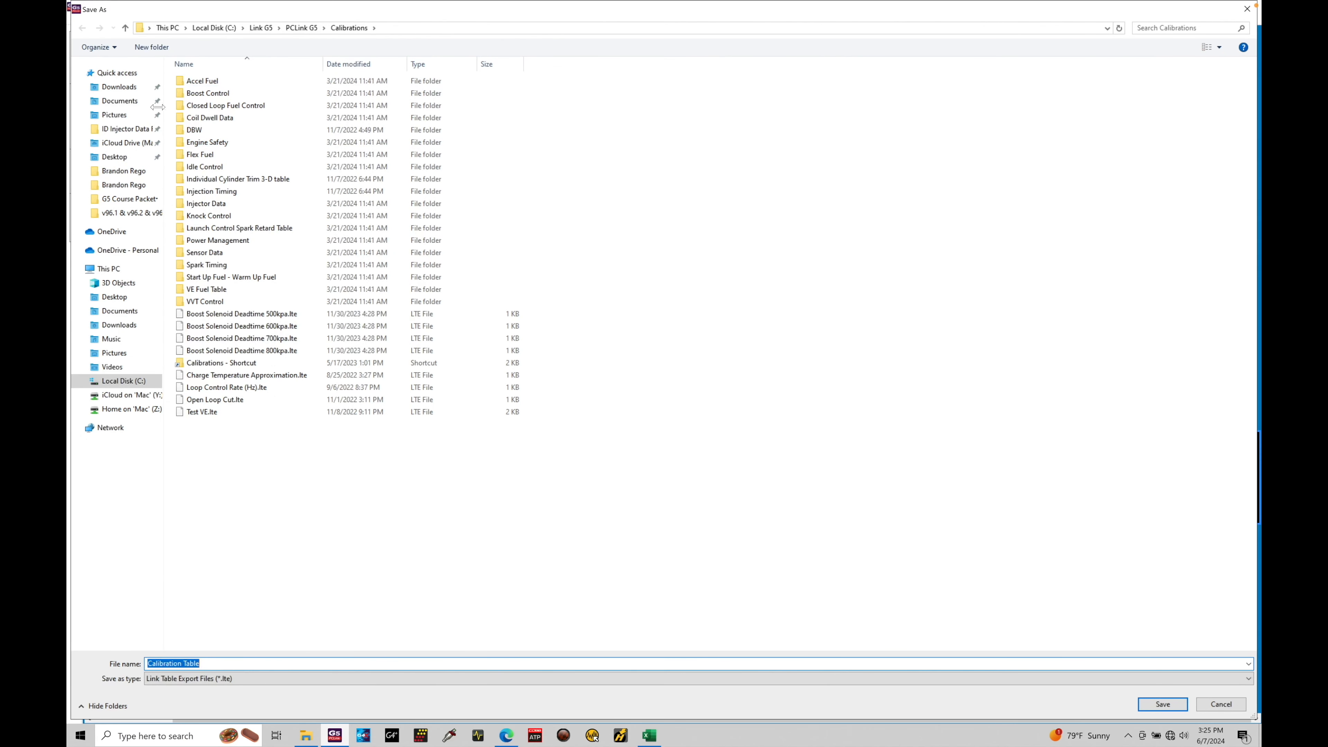
left_click(114, 156)
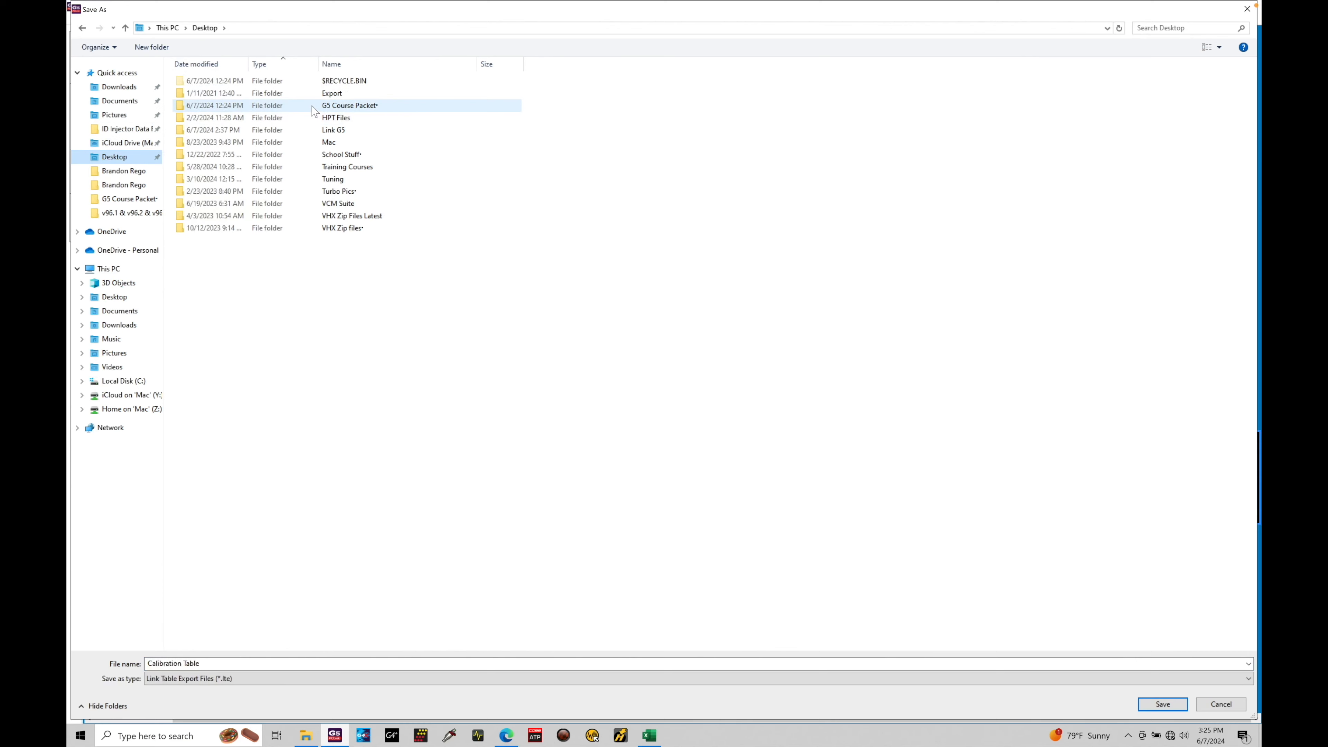
double_click(312, 106)
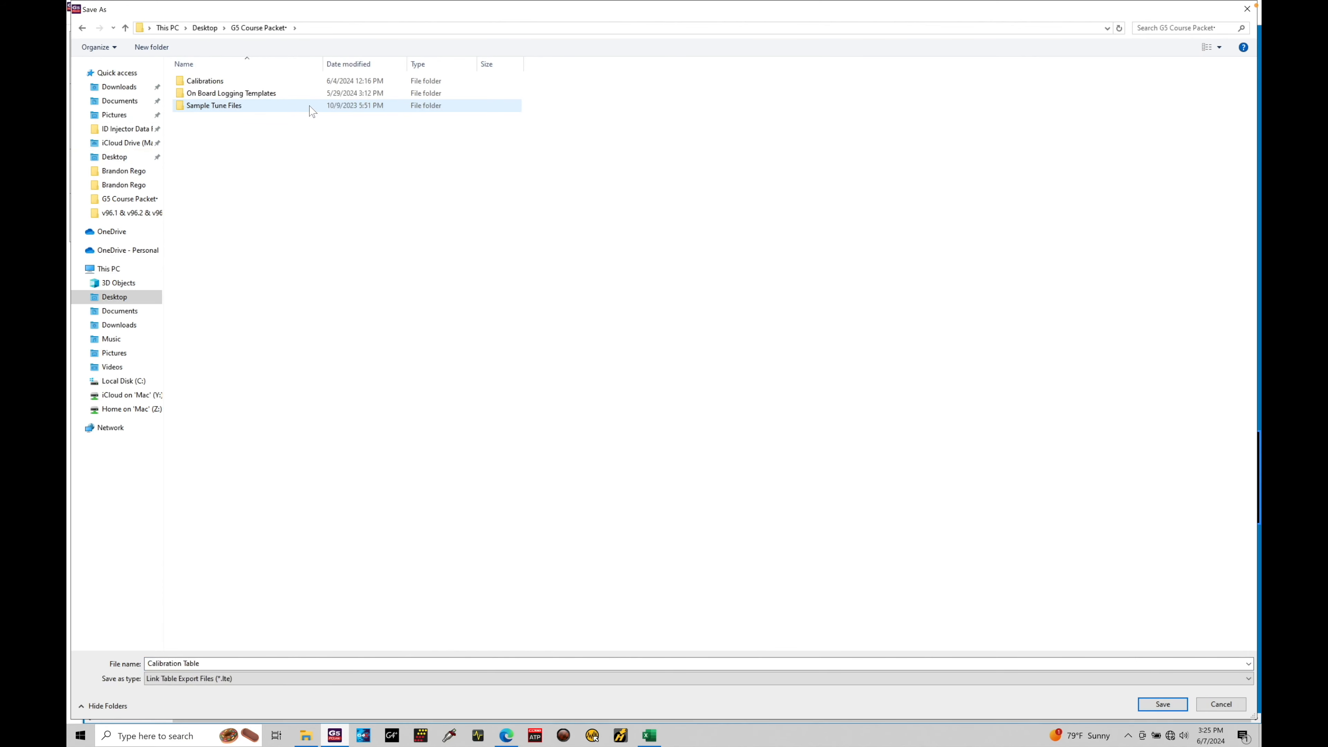
double_click(309, 83)
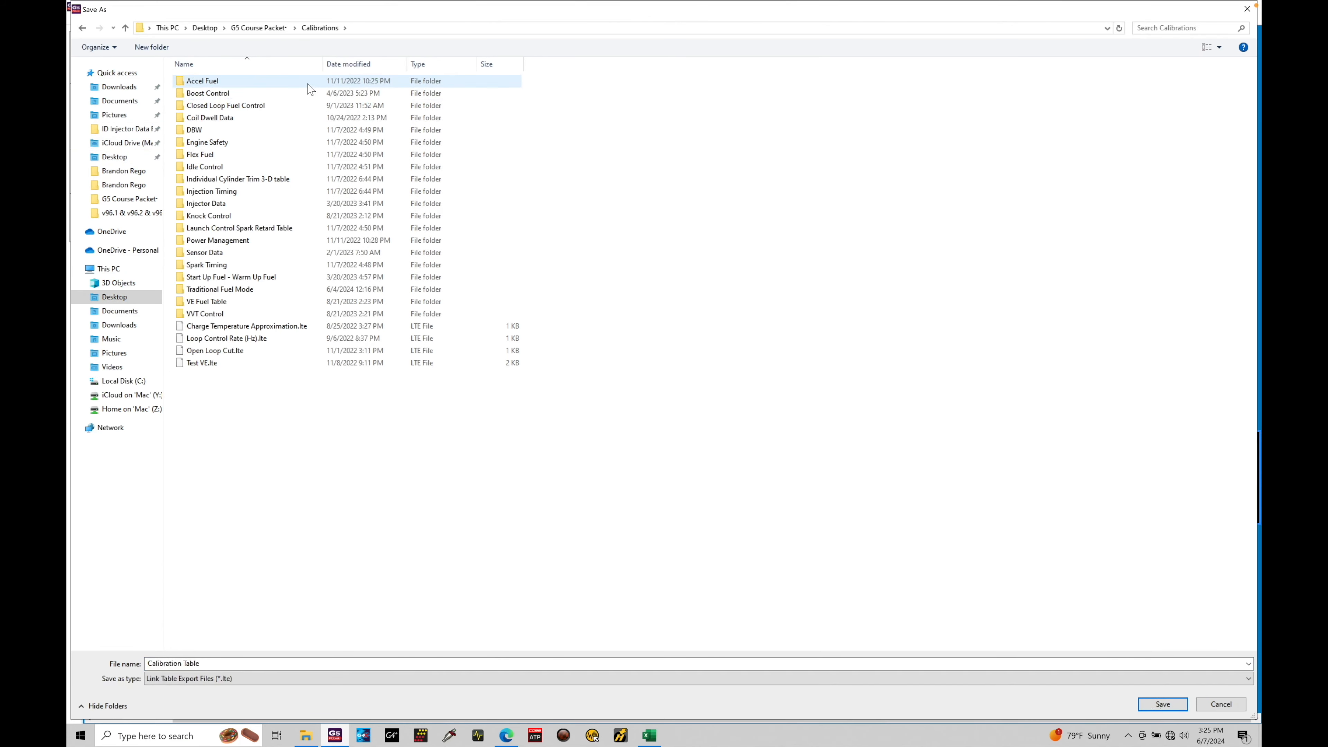
double_click(261, 253)
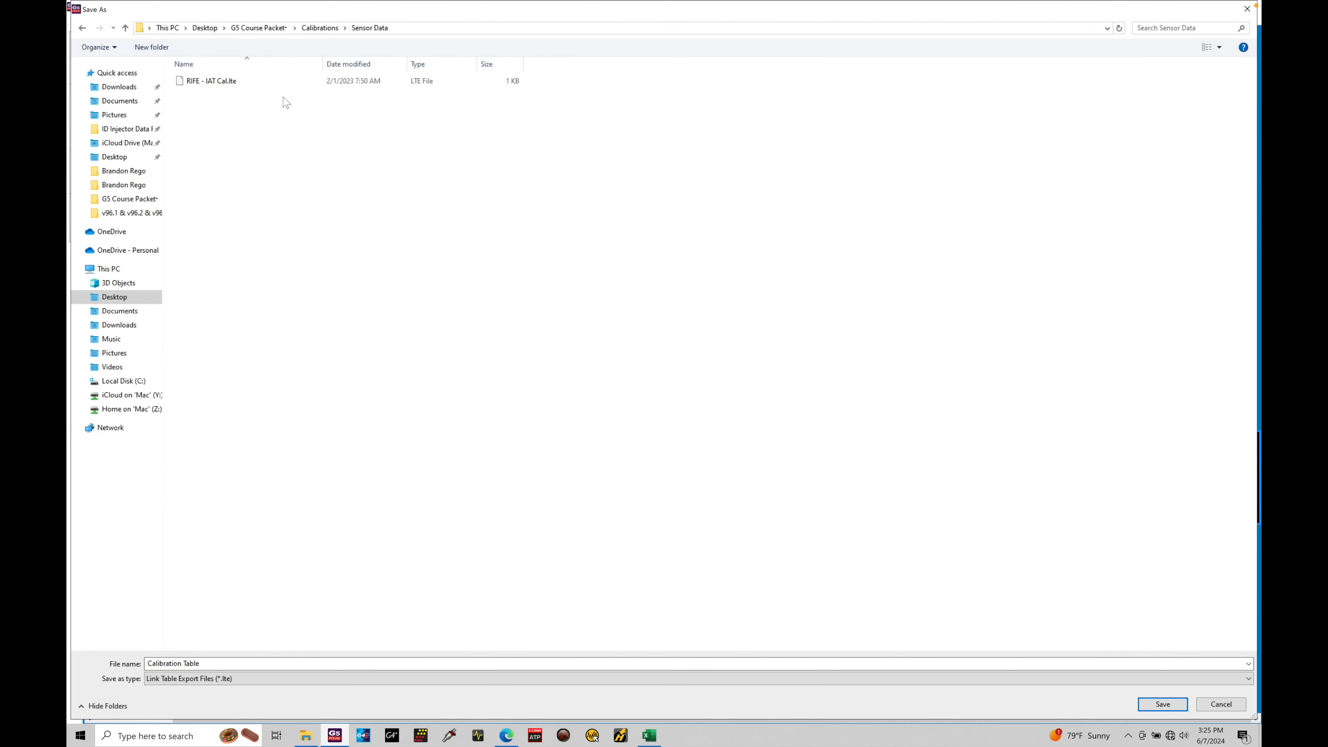
- Check the sensor kit number in the AEM PDF in Edge, name the PCLink table export AEM 30-2014 and save it
left_click(249, 660)
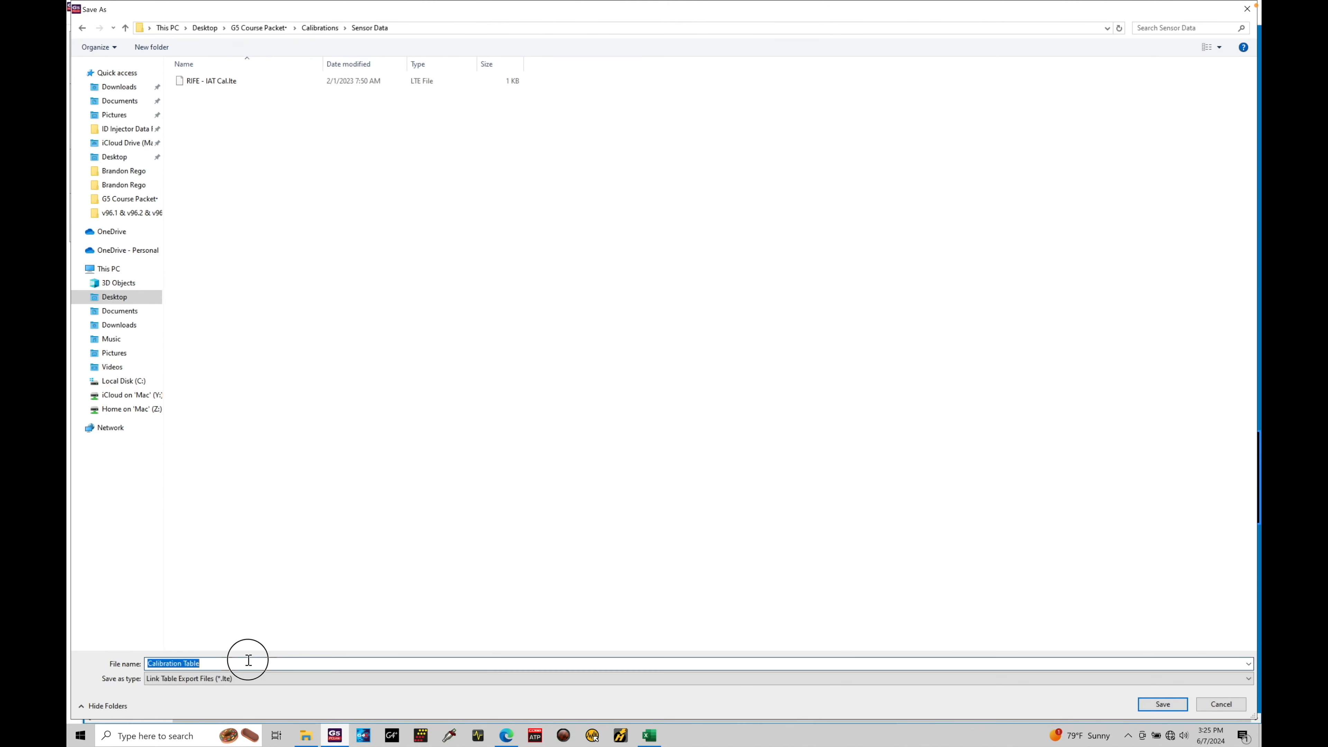
type("AEM")
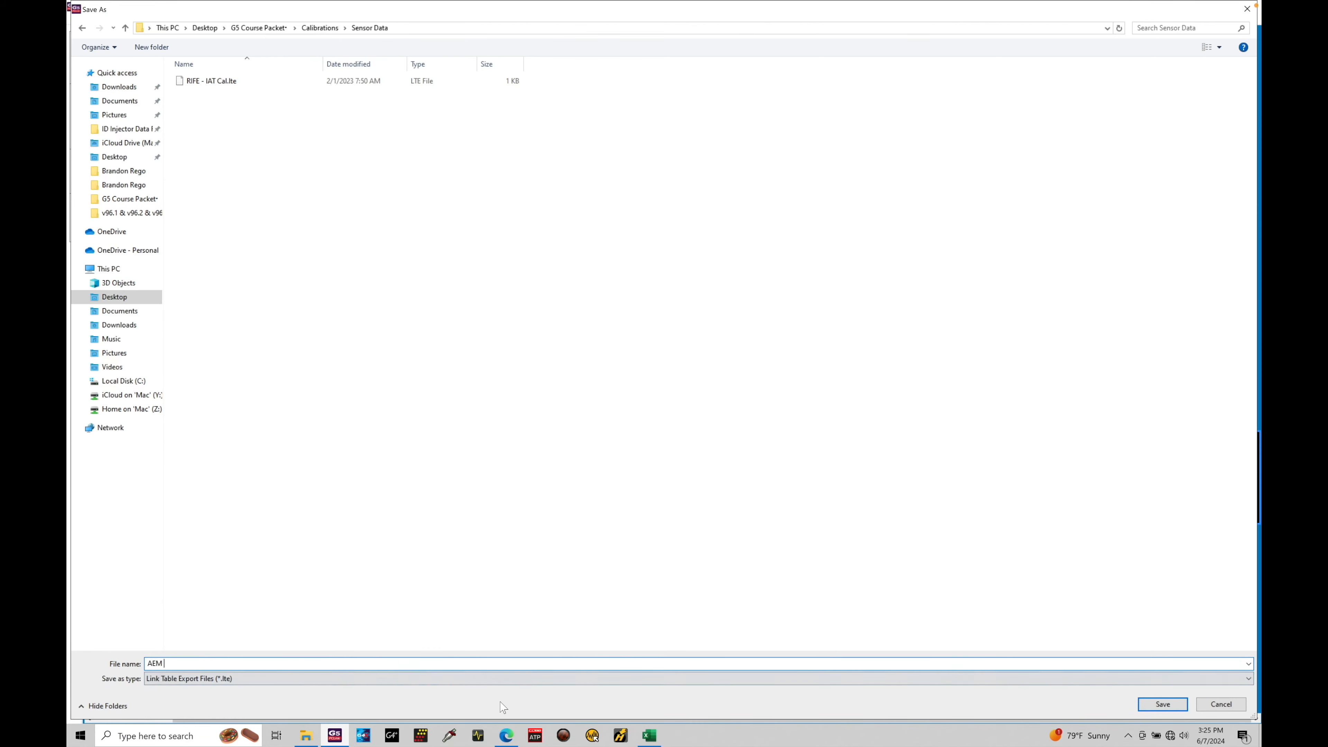
left_click(506, 736)
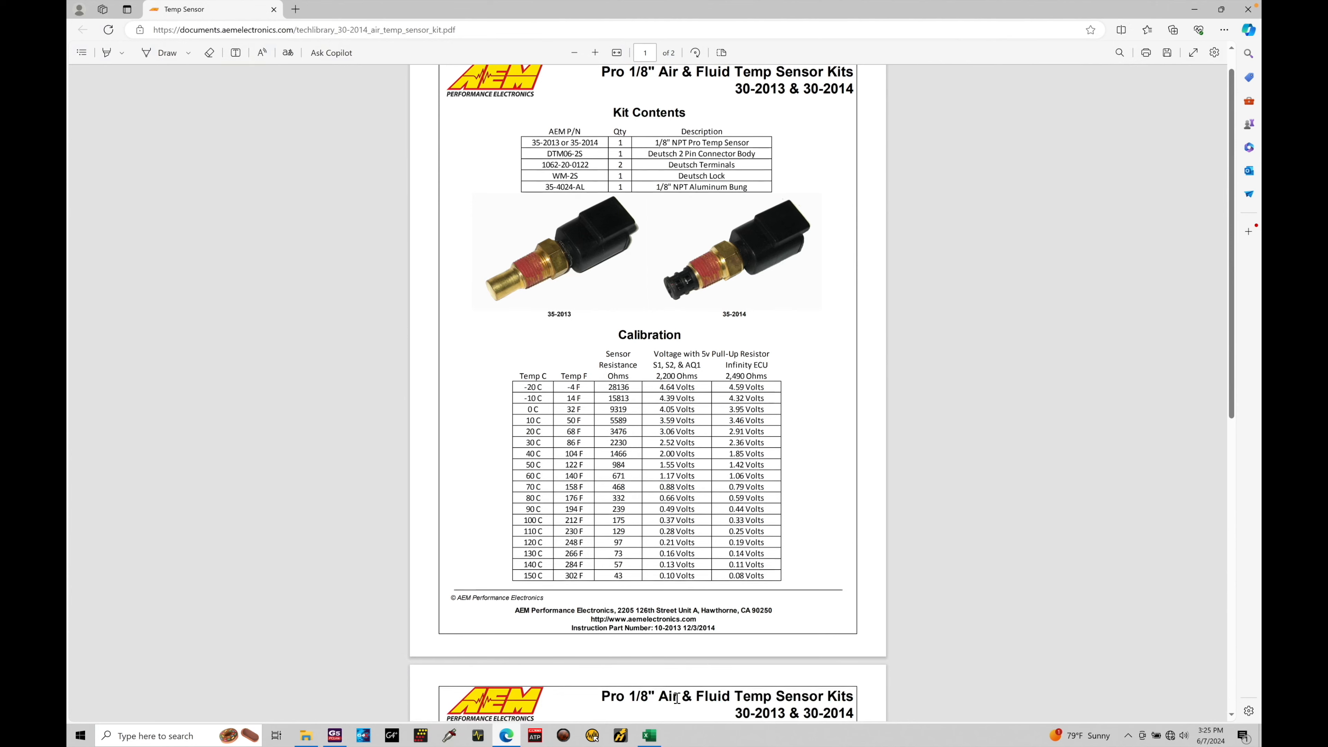
left_click(337, 732)
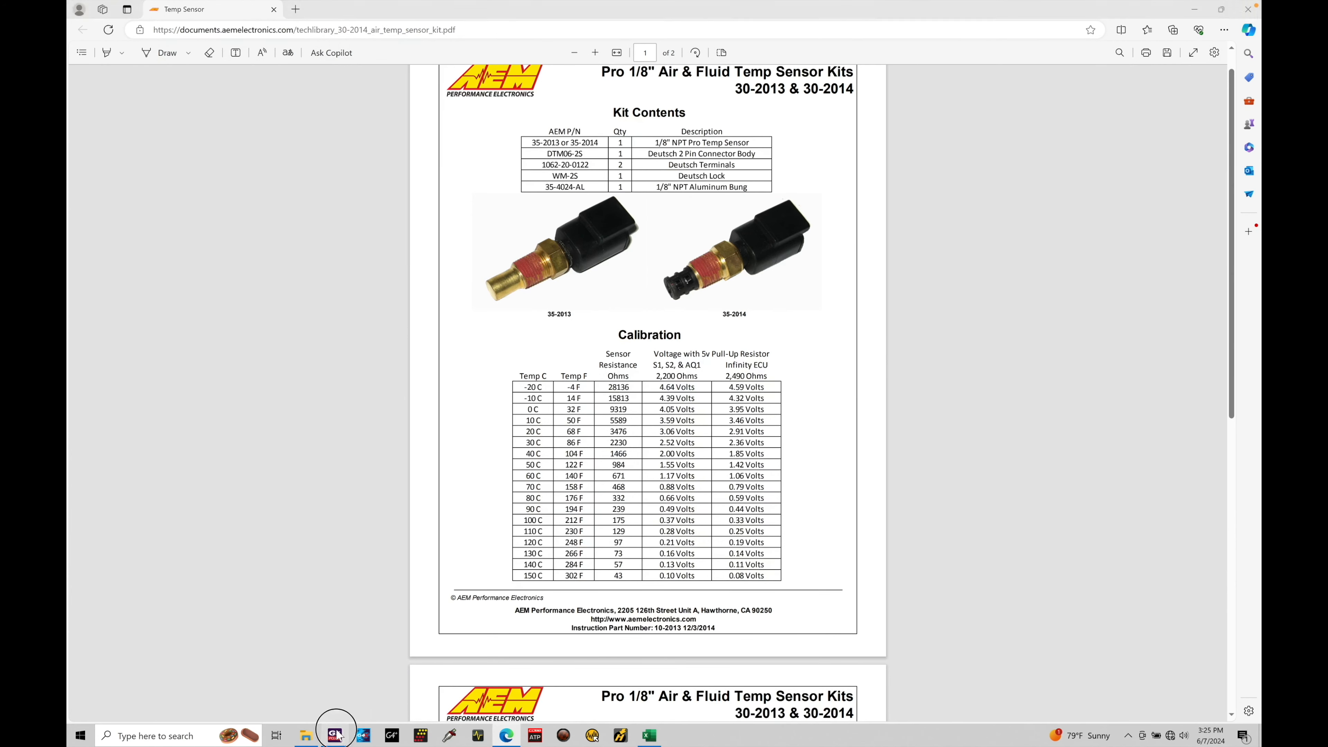
left_click(354, 662)
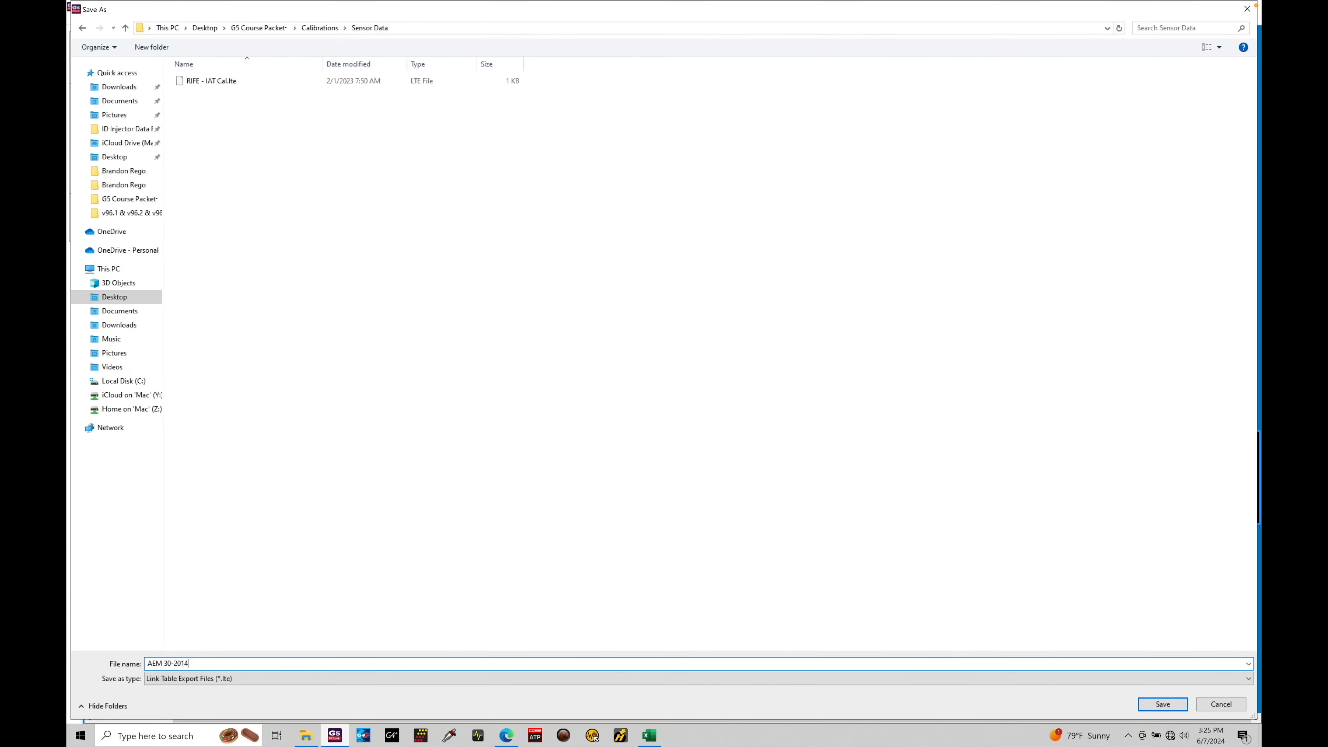
key("Return")
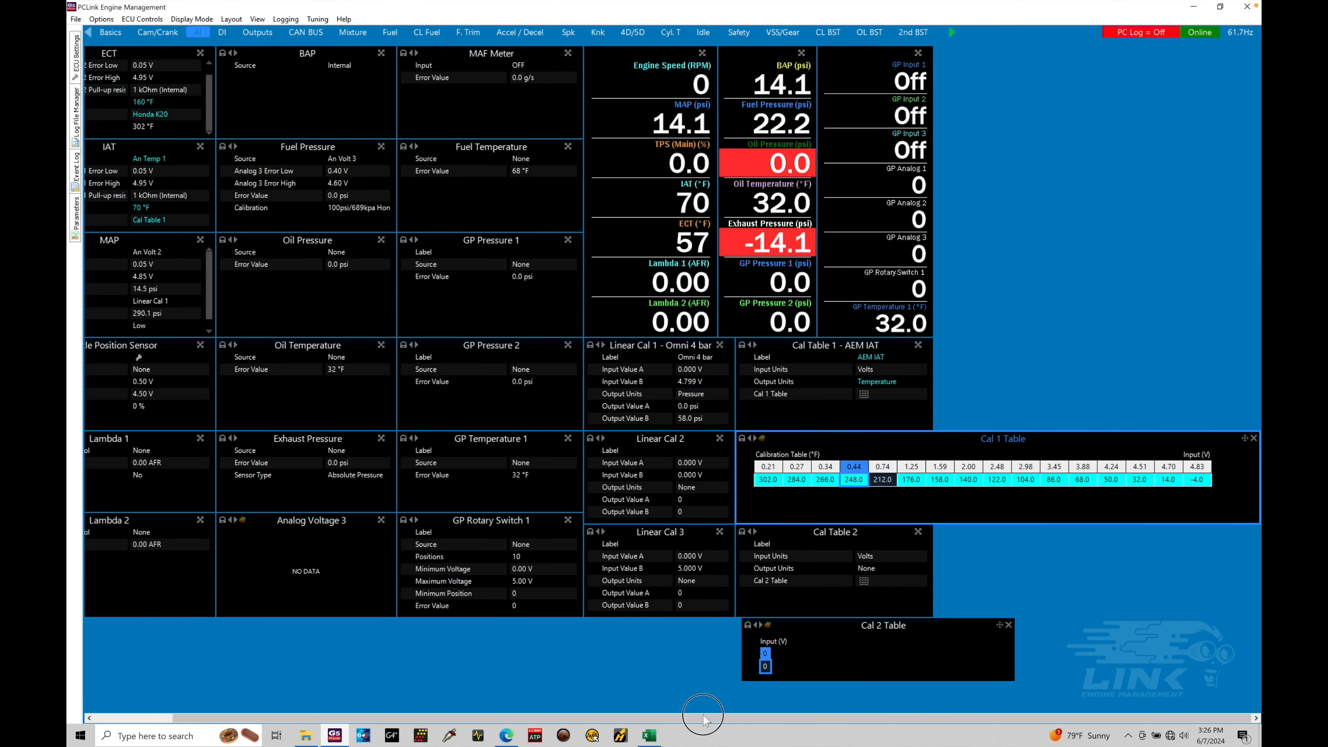
- Review the AEM sensor calibration sheet in Edge and examine the full ECT settings back in PCLink
scroll(408, 706, "left", 3)
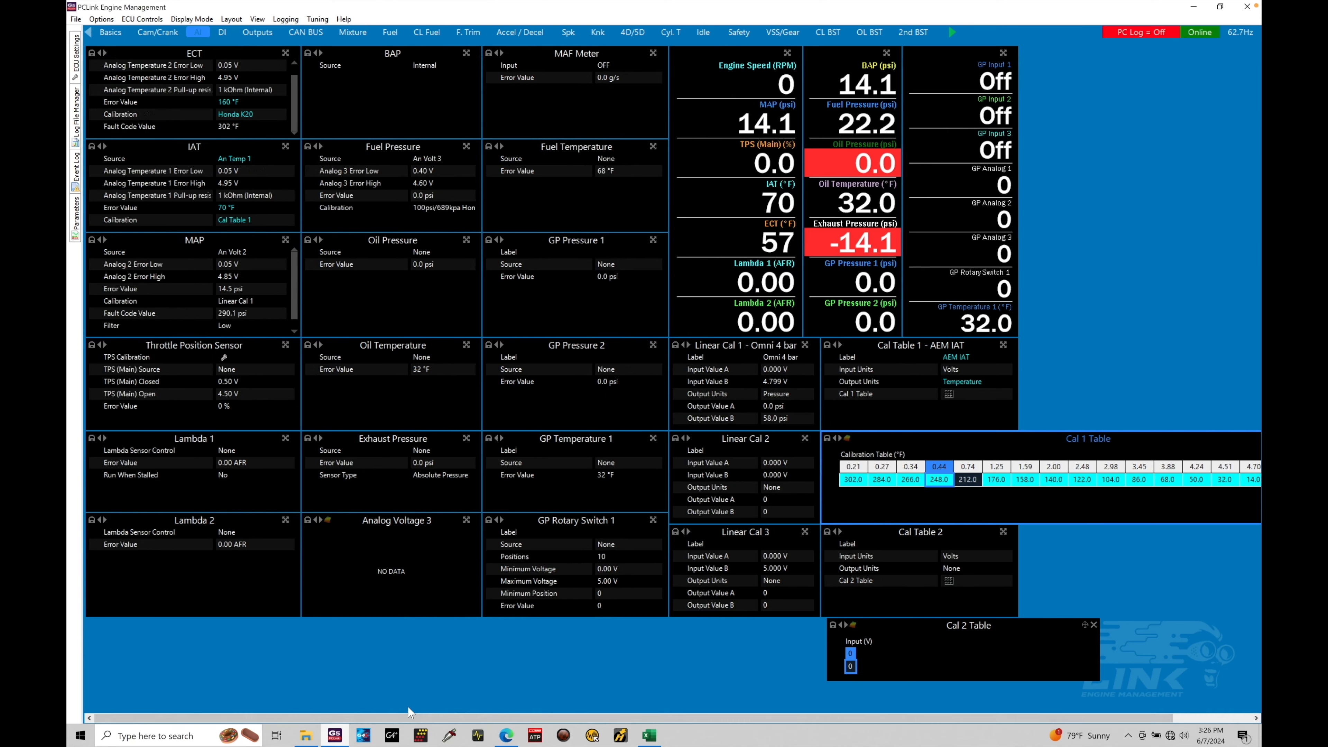
left_click(505, 735)
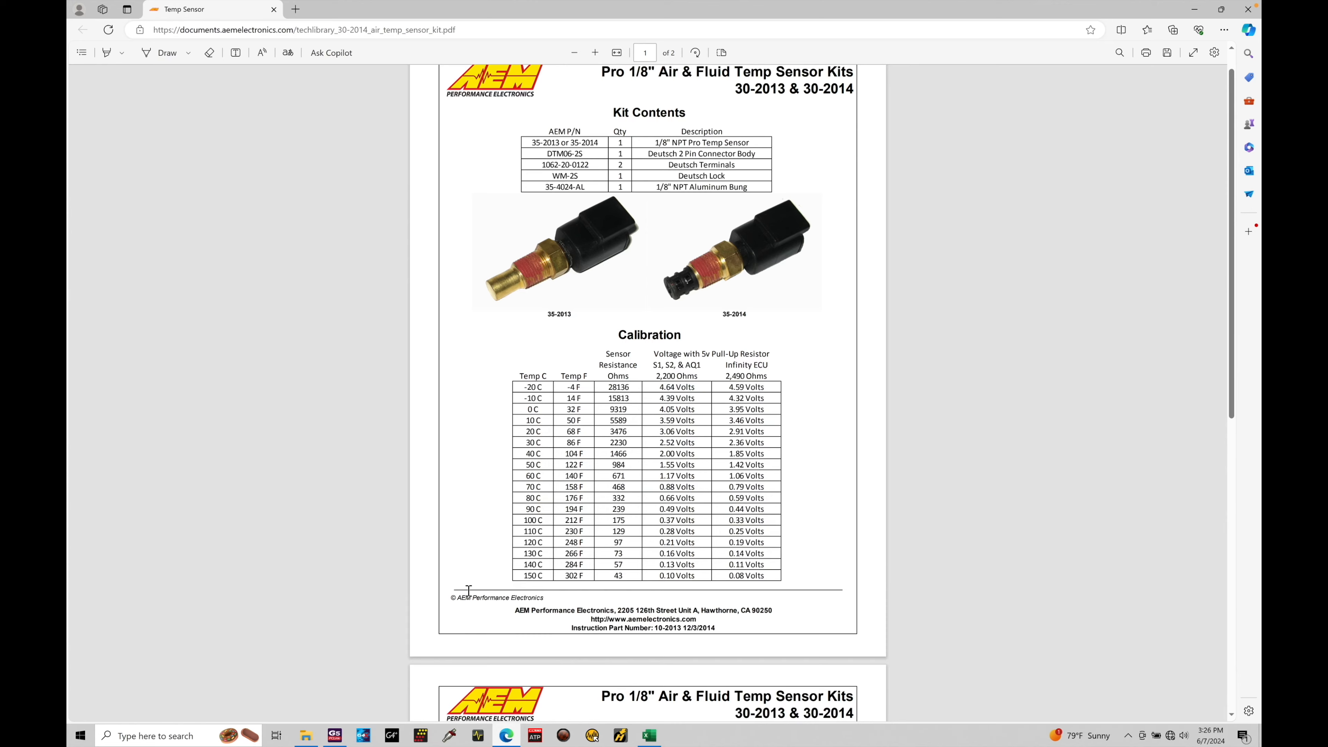
left_click(335, 735)
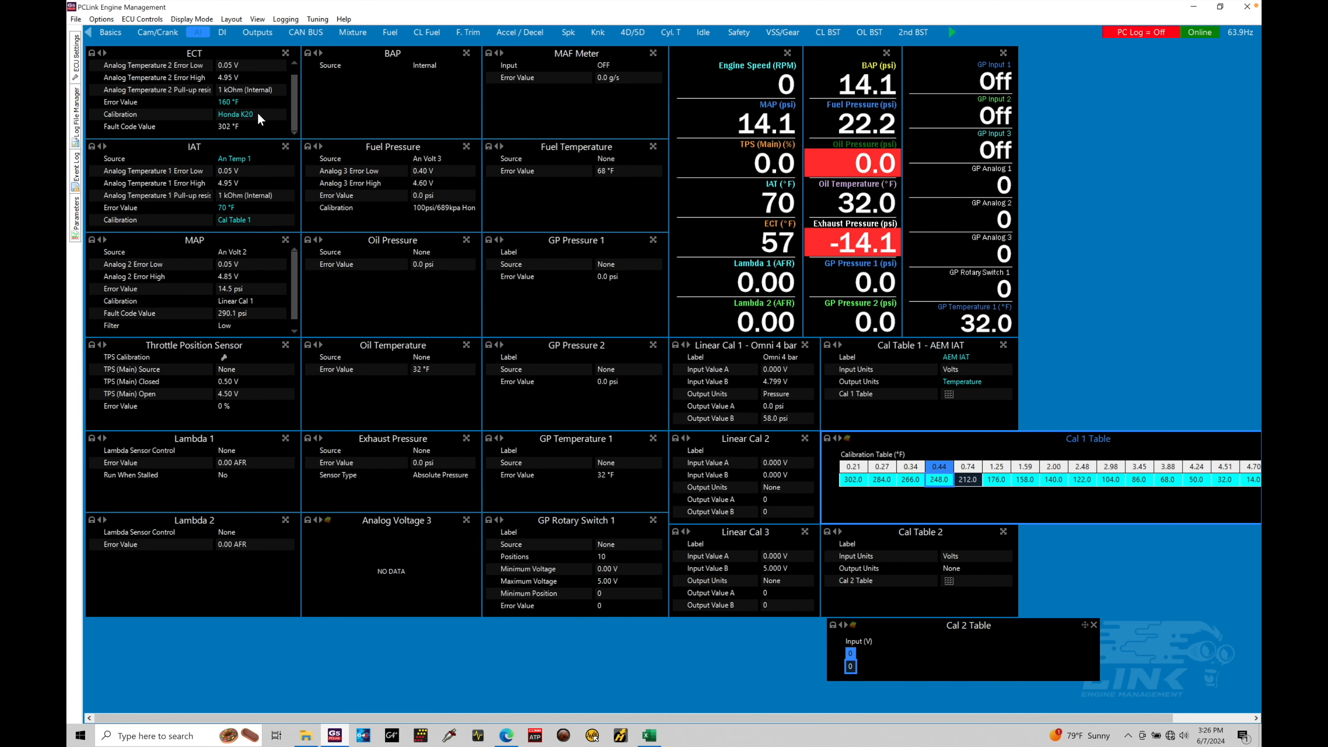
left_click_drag(294, 105, 294, 78)
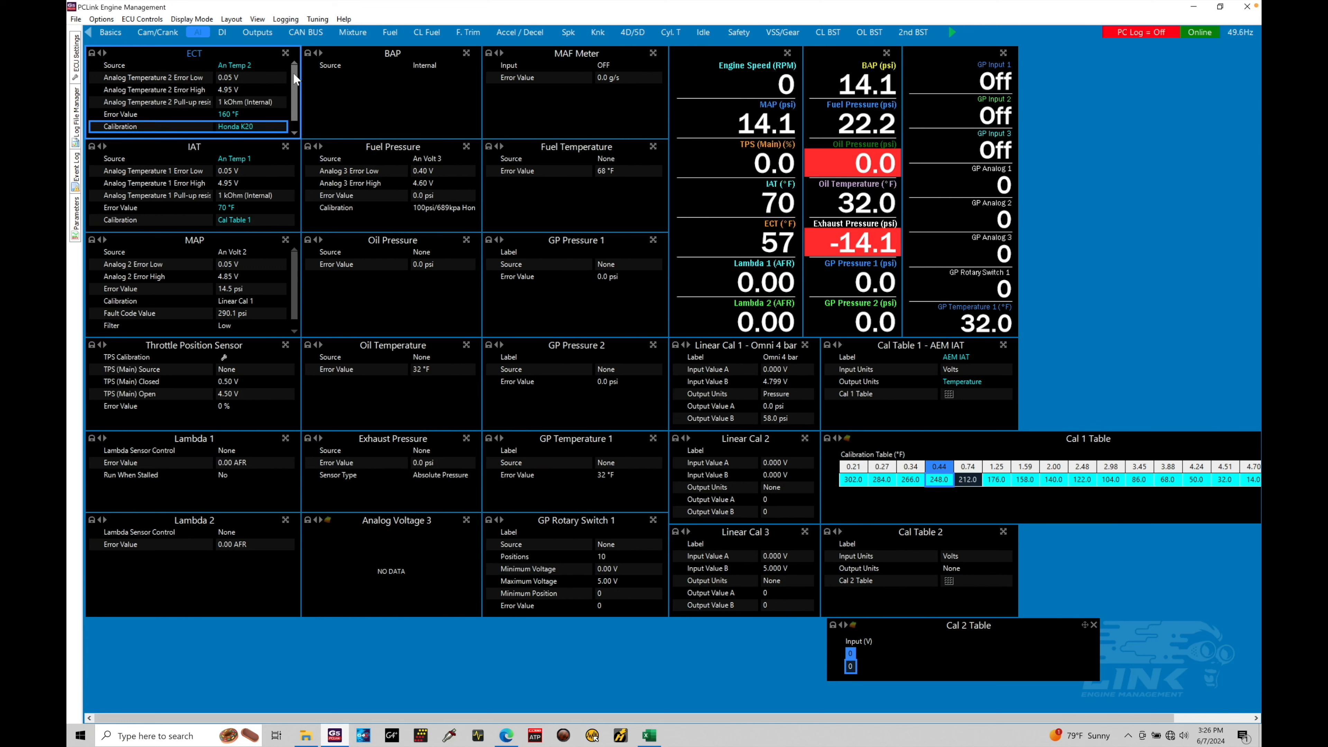